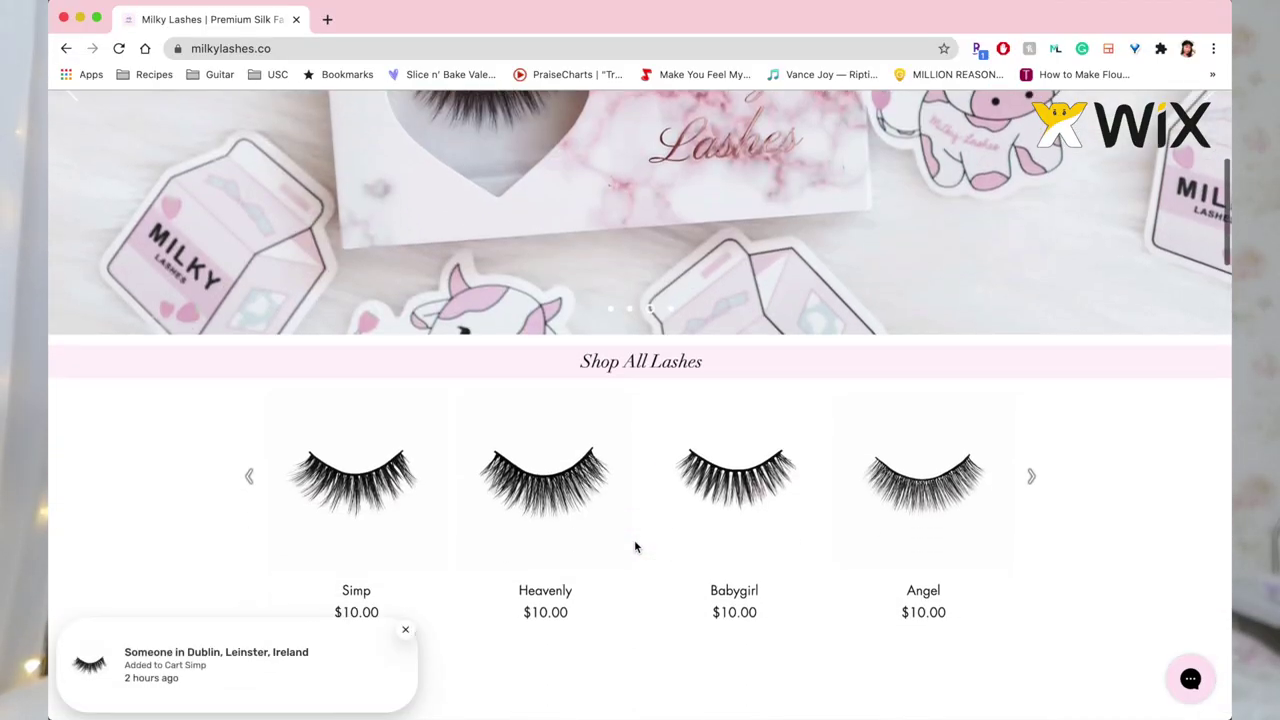
# Scroll the milkylashes.co homepage past Shop All Lashes, Why Milky? and About Us to the Instagram grid
pyautogui.scroll(-8, 255, 514)
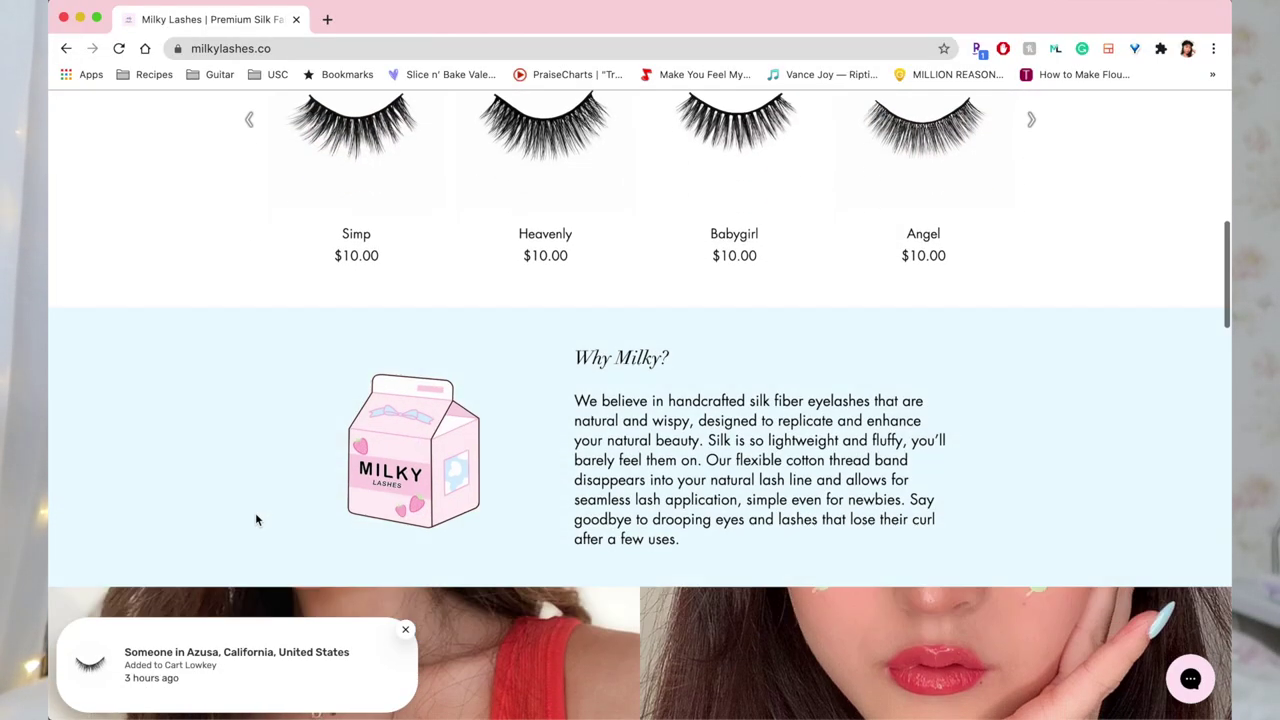
pyautogui.scroll(-6, 255, 519)
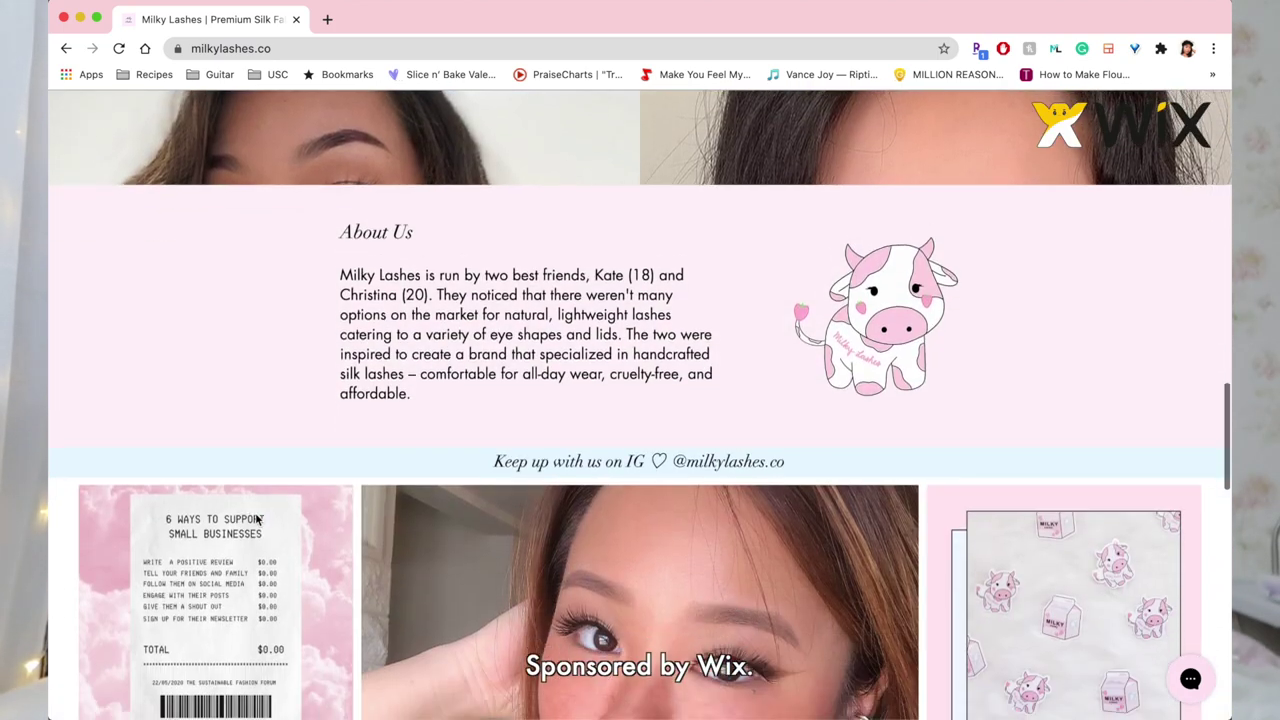
pyautogui.scroll(-8, 256, 519)
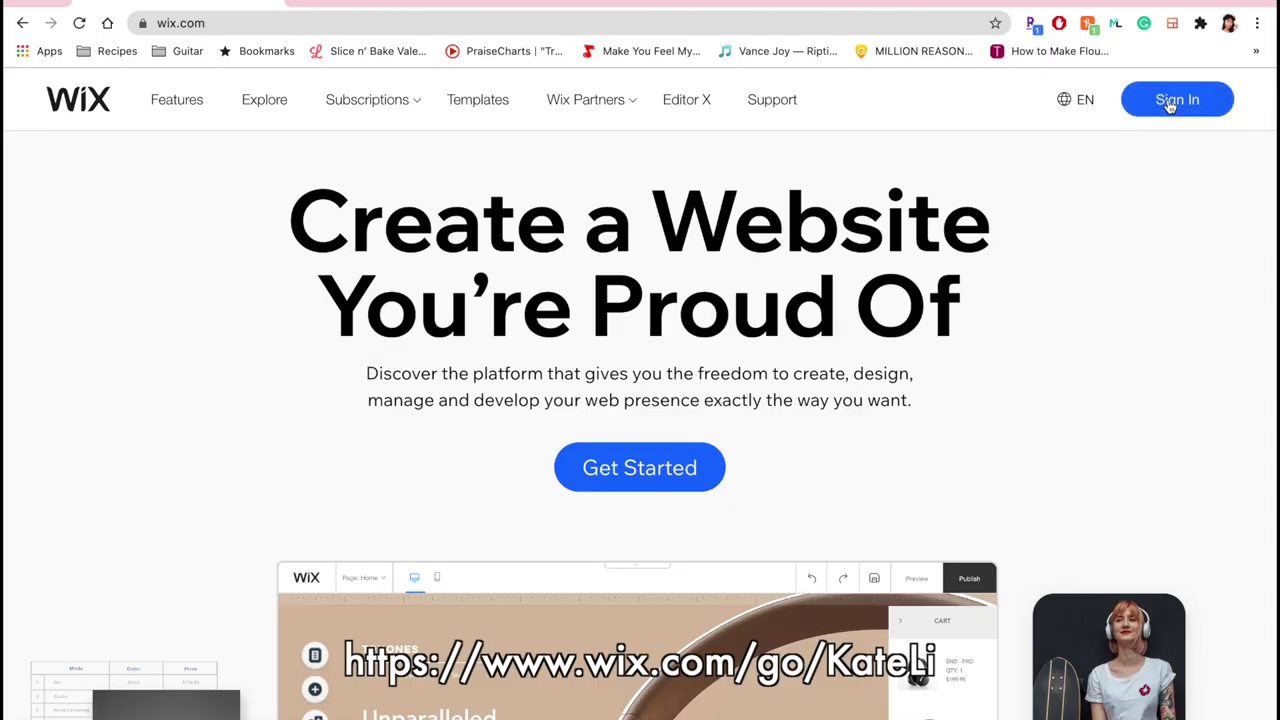
# Sign in, pick Online Store, filter to Beauty & Wellness, and edit Hair Extension & Lash Store
pyautogui.click(1170, 105)
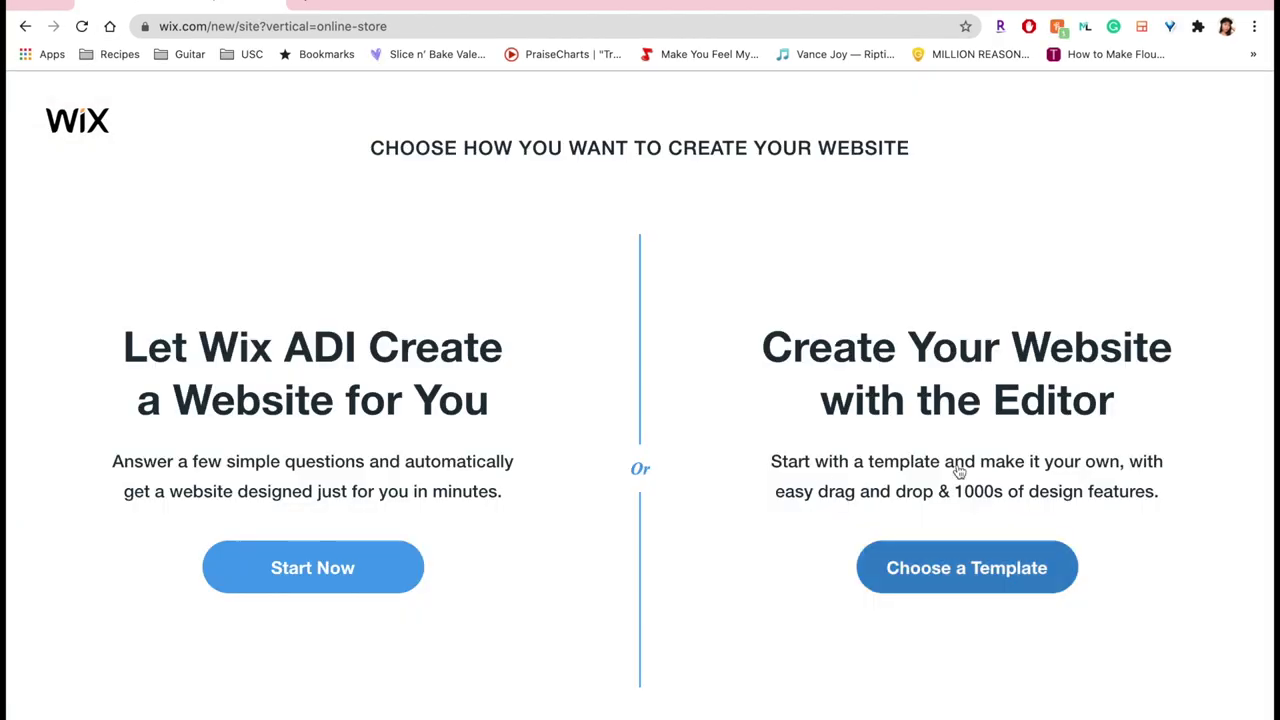
pyautogui.click(926, 559)
pyautogui.scroll(-1, 700, 340)
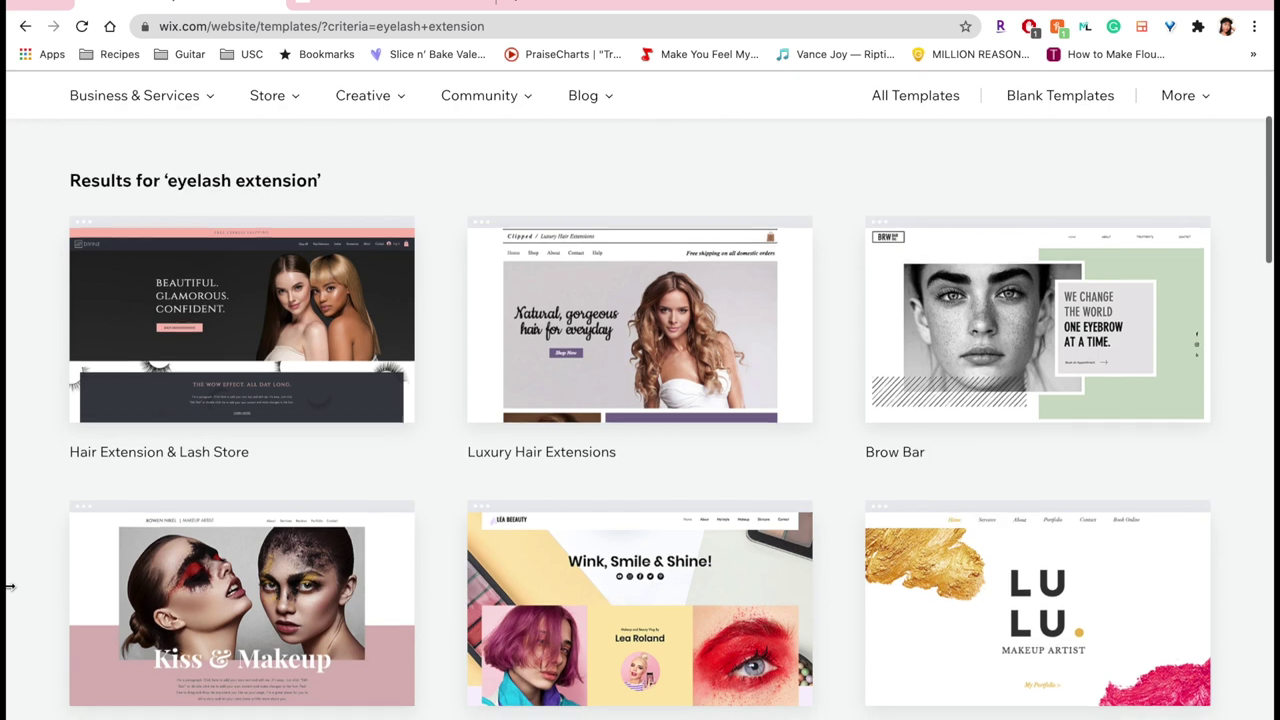
pyautogui.scroll(-3, 8, 587)
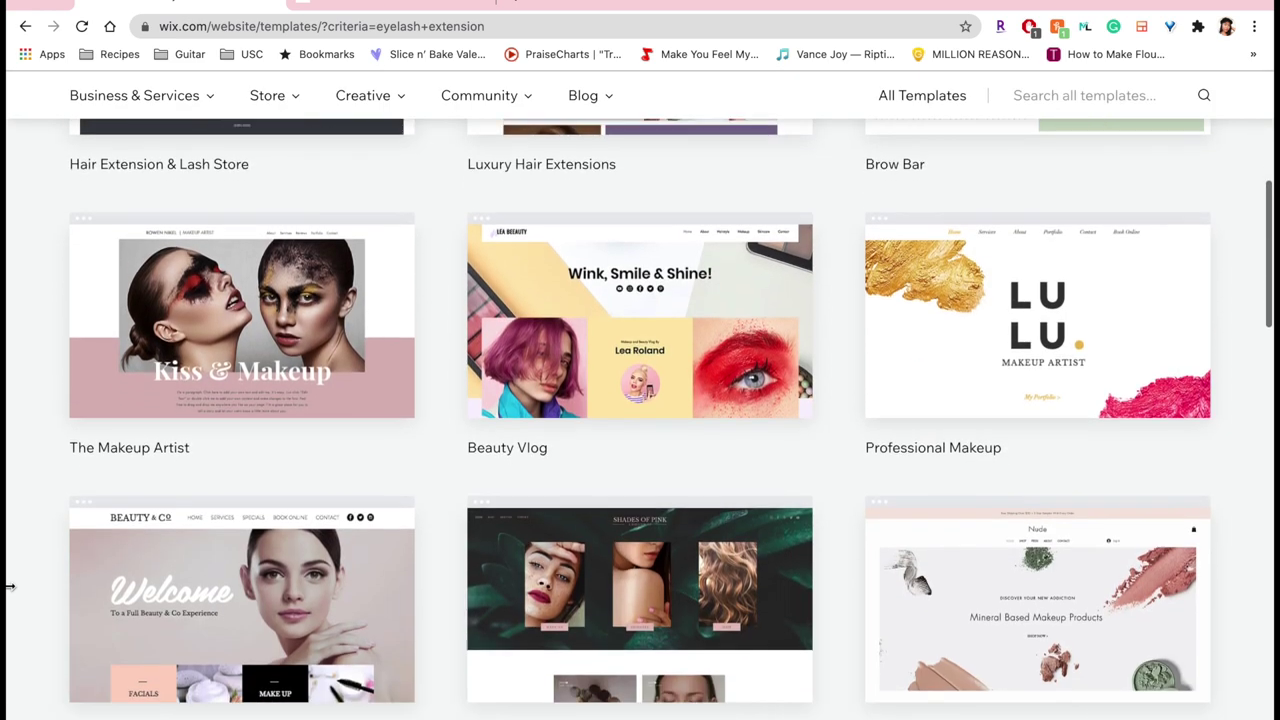
pyautogui.scroll(-1, 8, 587)
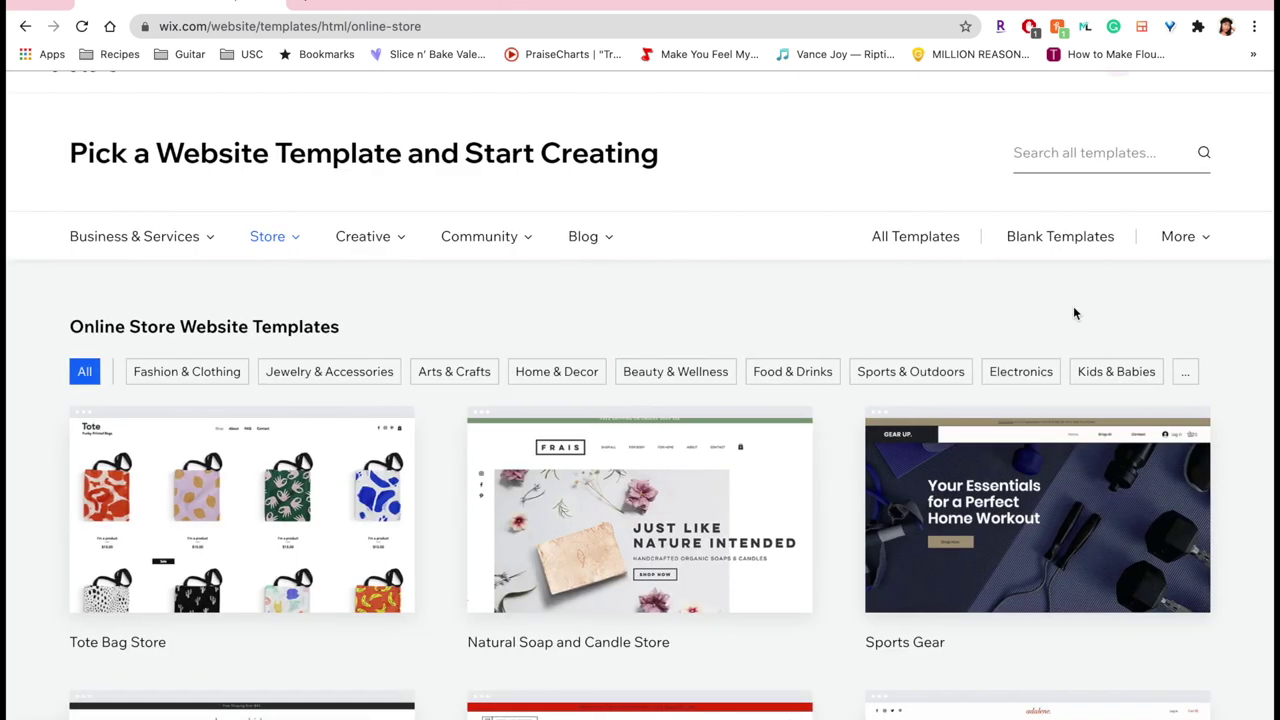
pyautogui.click(728, 371)
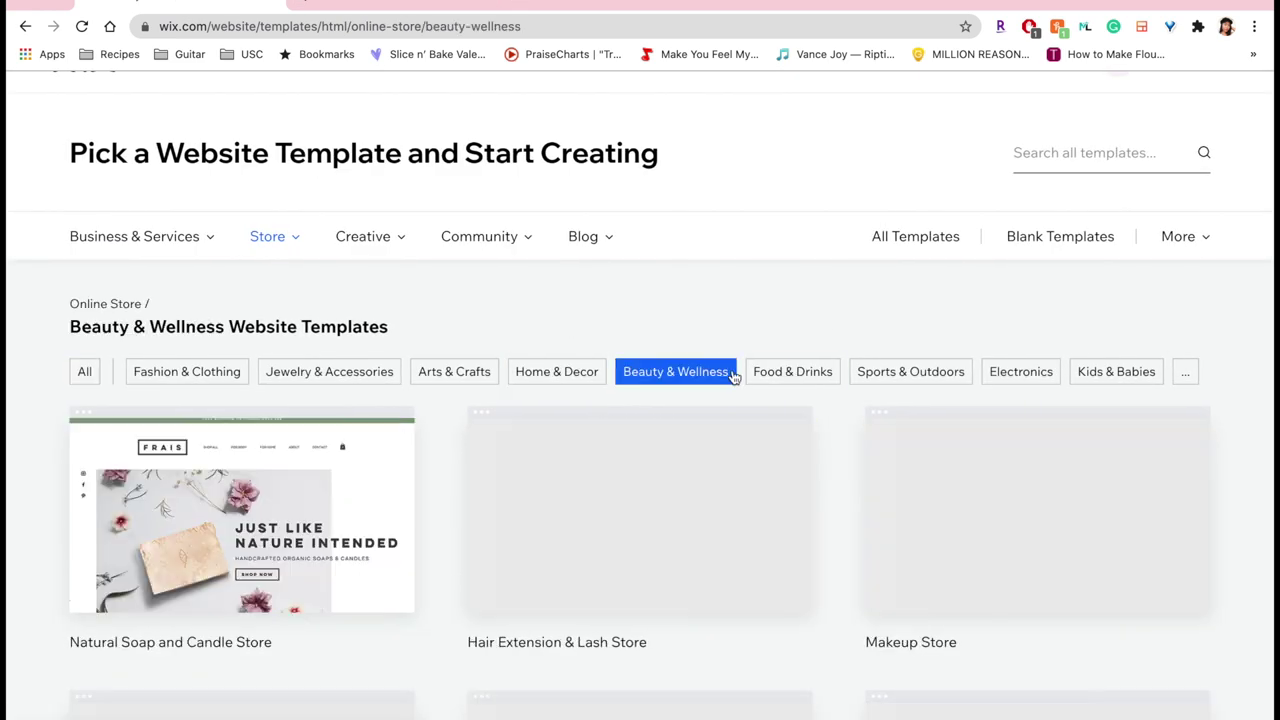
pyautogui.scroll(-3, 640, 300)
pyautogui.click(640, 200)
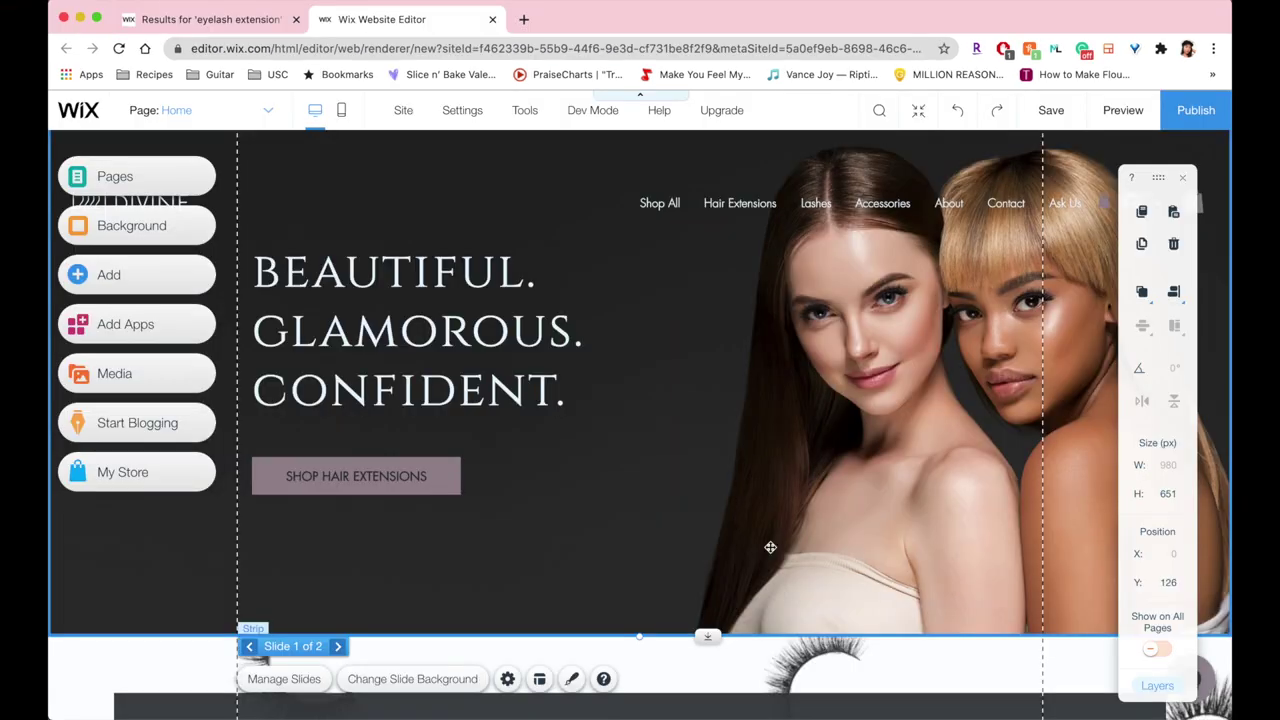
pyautogui.scroll(-10, 770, 547)
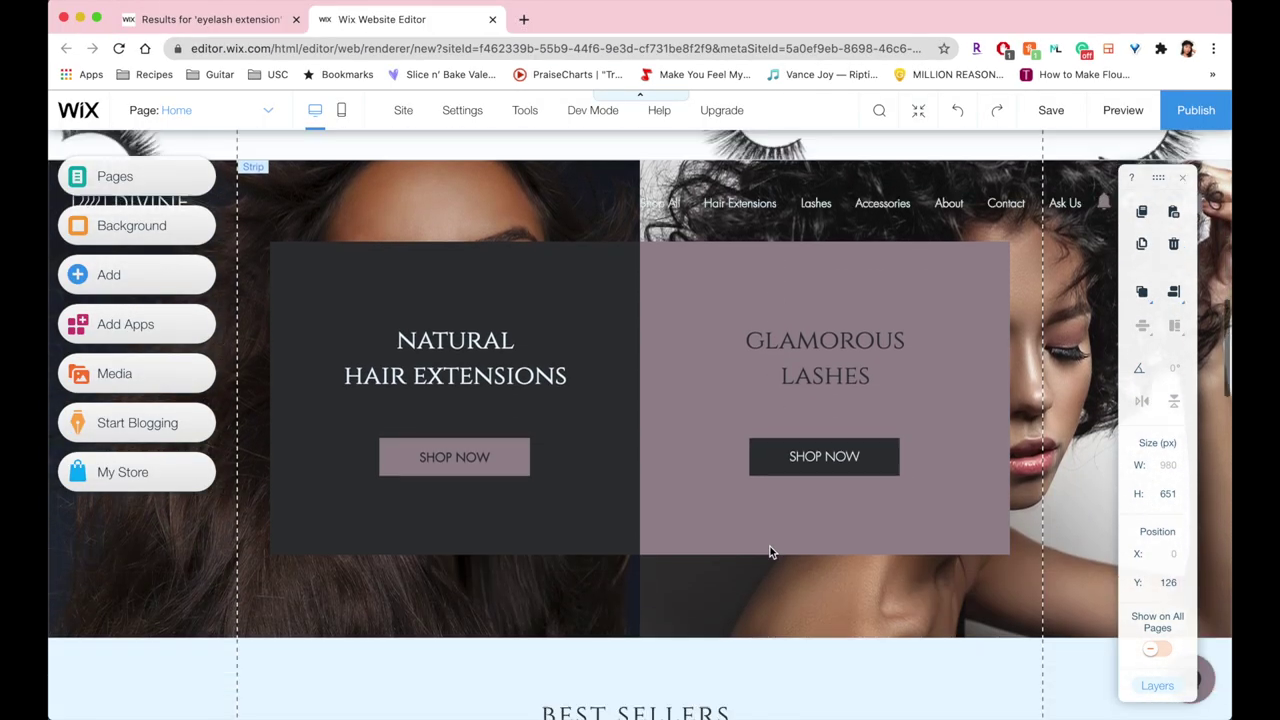
pyautogui.scroll(-5, 770, 550)
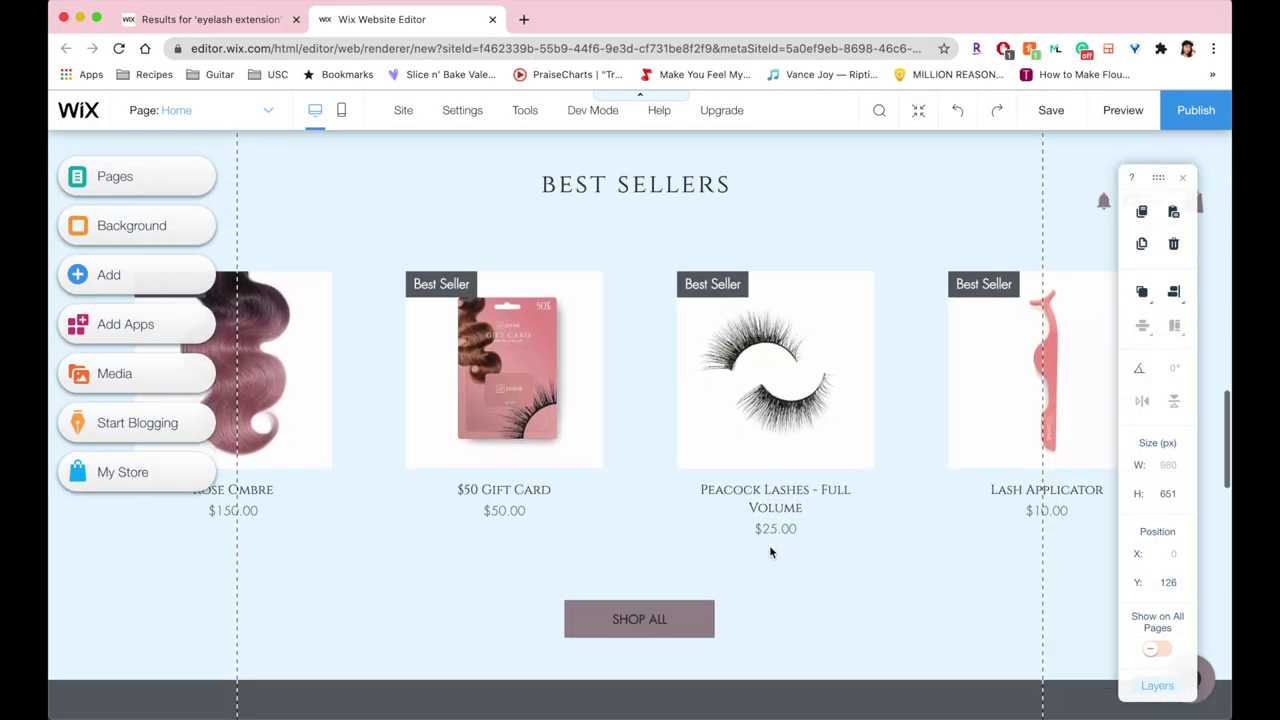
pyautogui.scroll(-3, 770, 547)
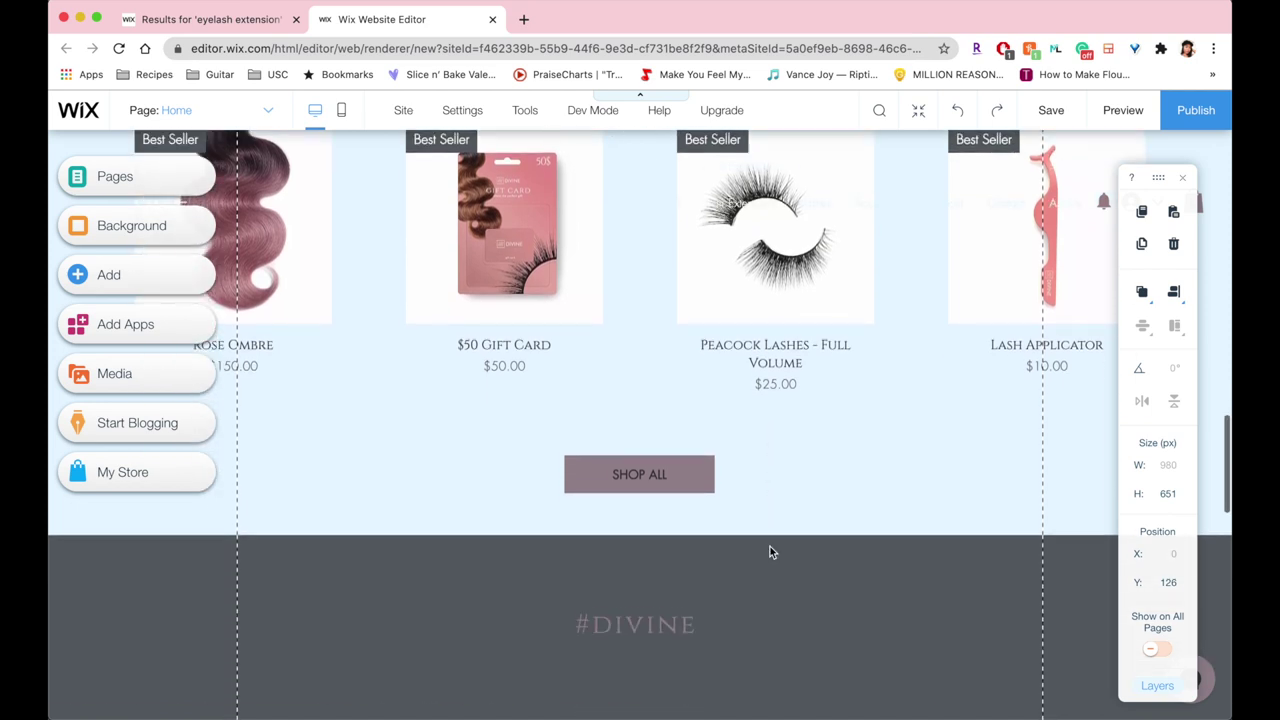
pyautogui.scroll(-7, 770, 546)
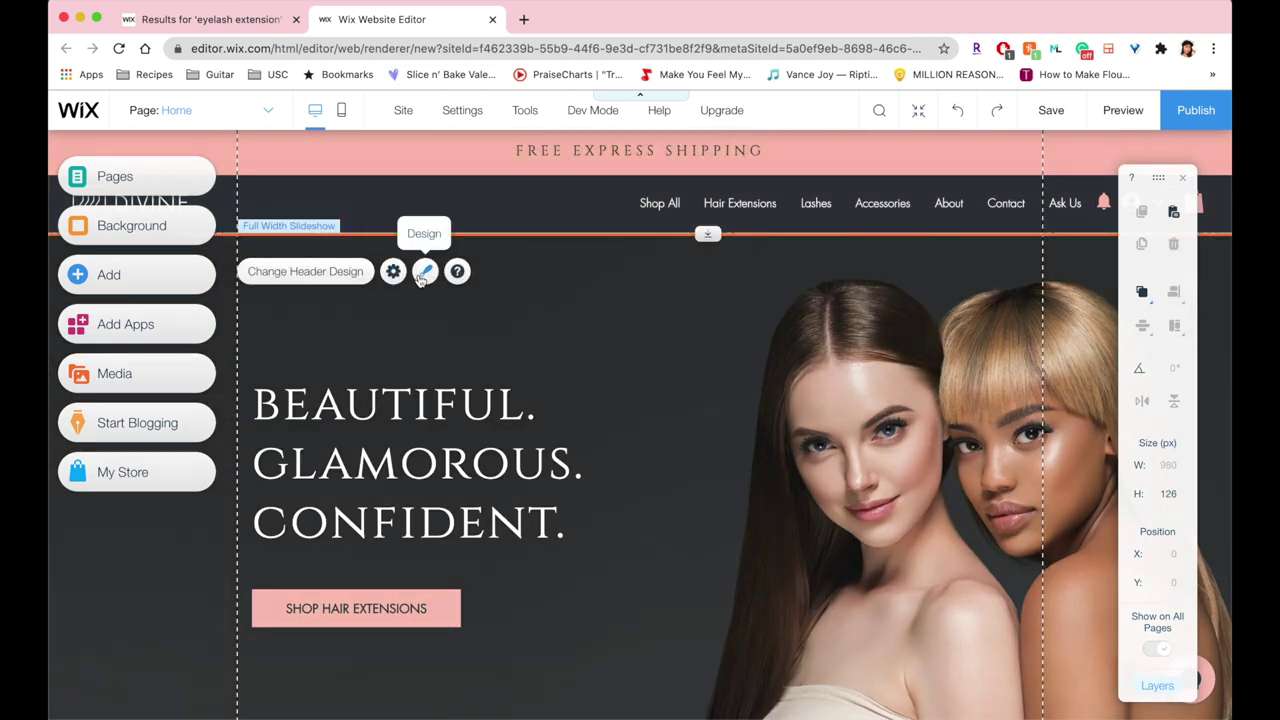
pyautogui.click(425, 271)
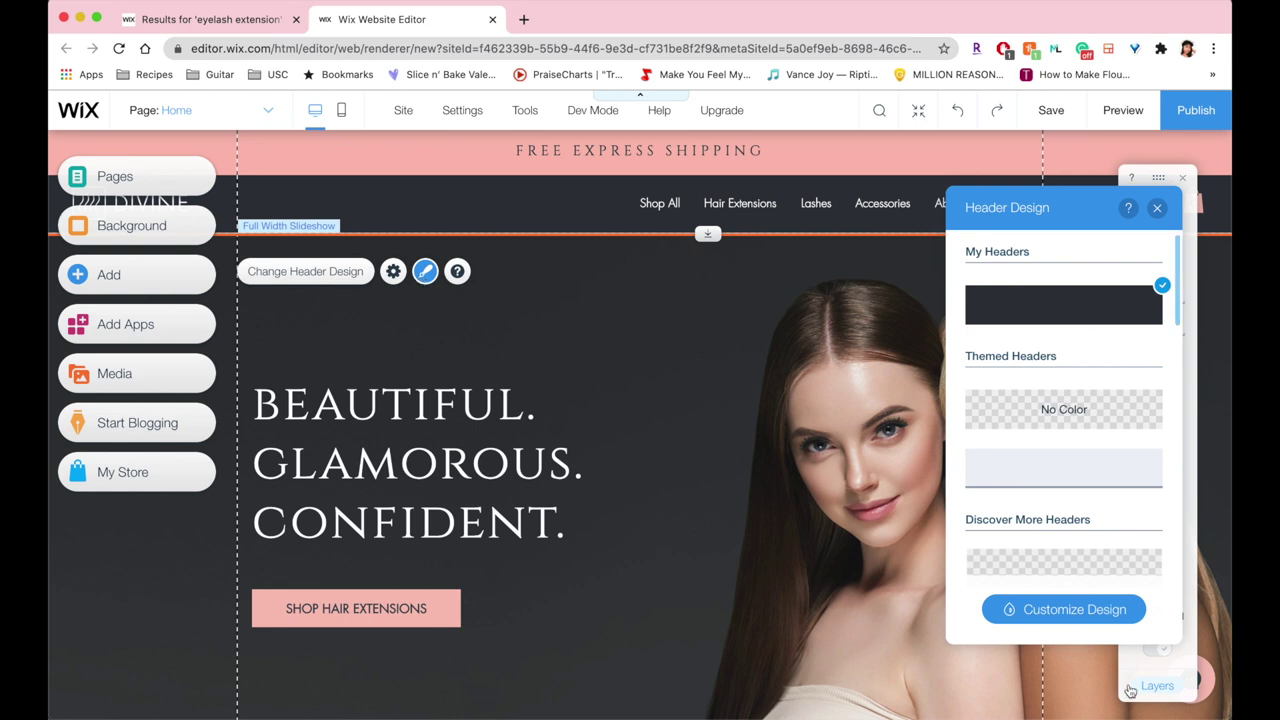
# Try a custom background colour in the header's fill colour settings, then discard it
pyautogui.click(1095, 612)
pyautogui.click(1063, 348)
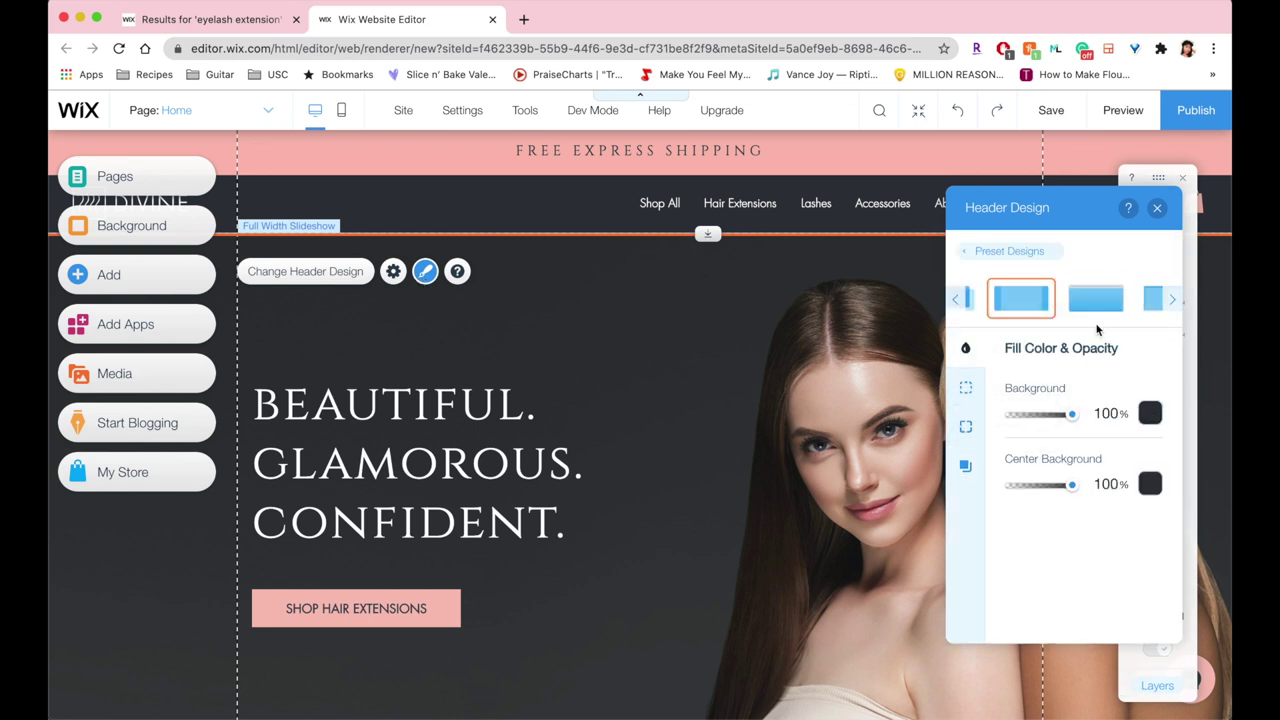
pyautogui.click(1150, 412)
pyautogui.click(1079, 588)
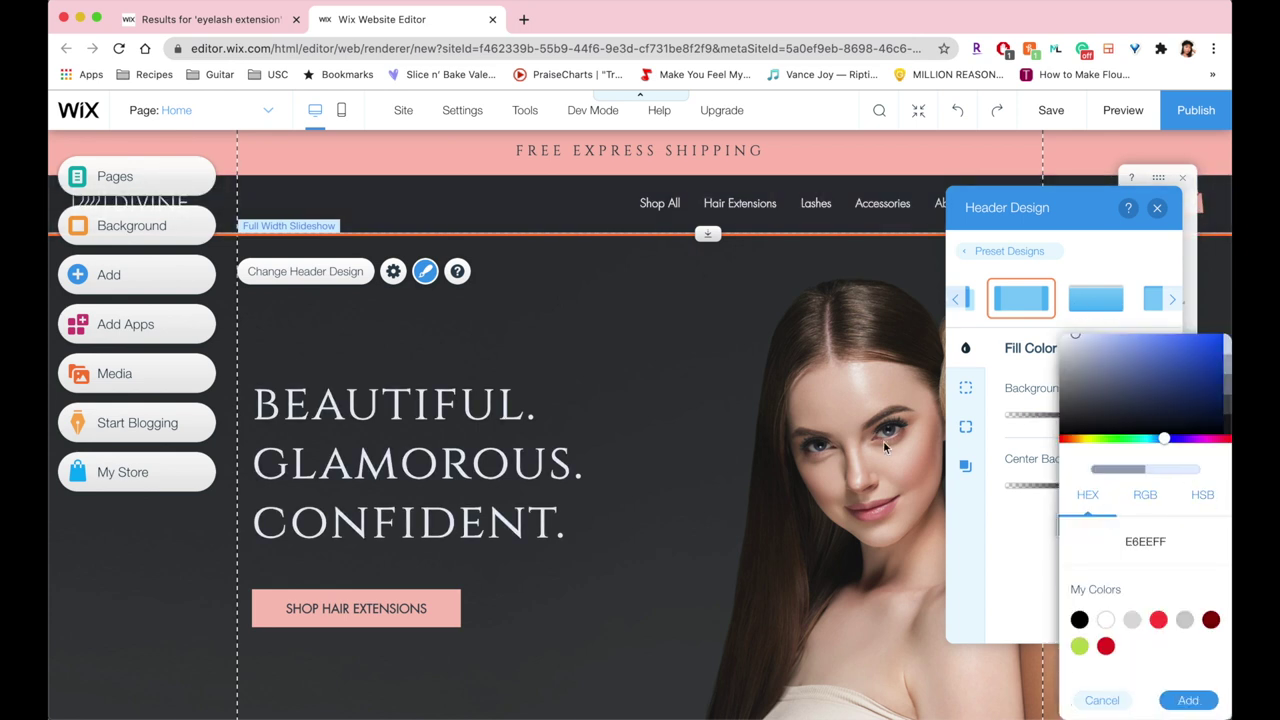
pyautogui.click(1100, 700)
# Lighten the first site colour column to a pale sky blue and save it
pyautogui.click(1131, 417)
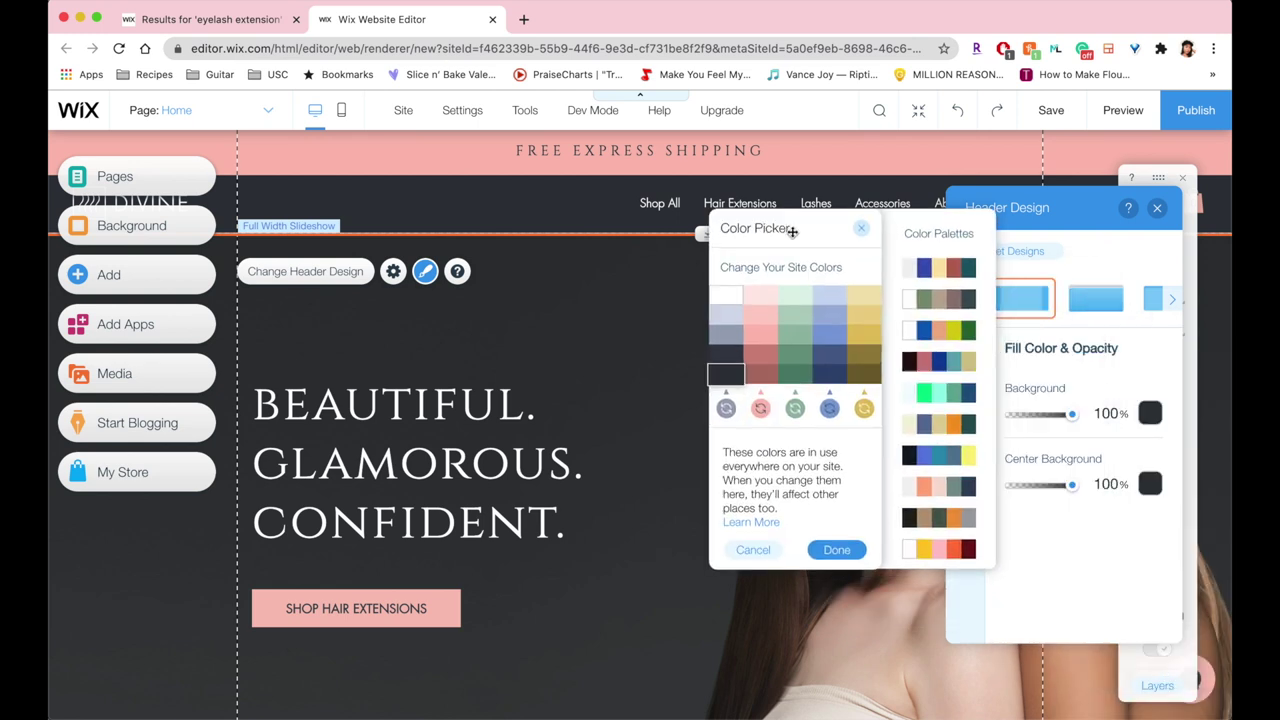
pyautogui.click(728, 408)
pyautogui.moveTo(1080, 330); pyautogui.dragTo(1088, 323)
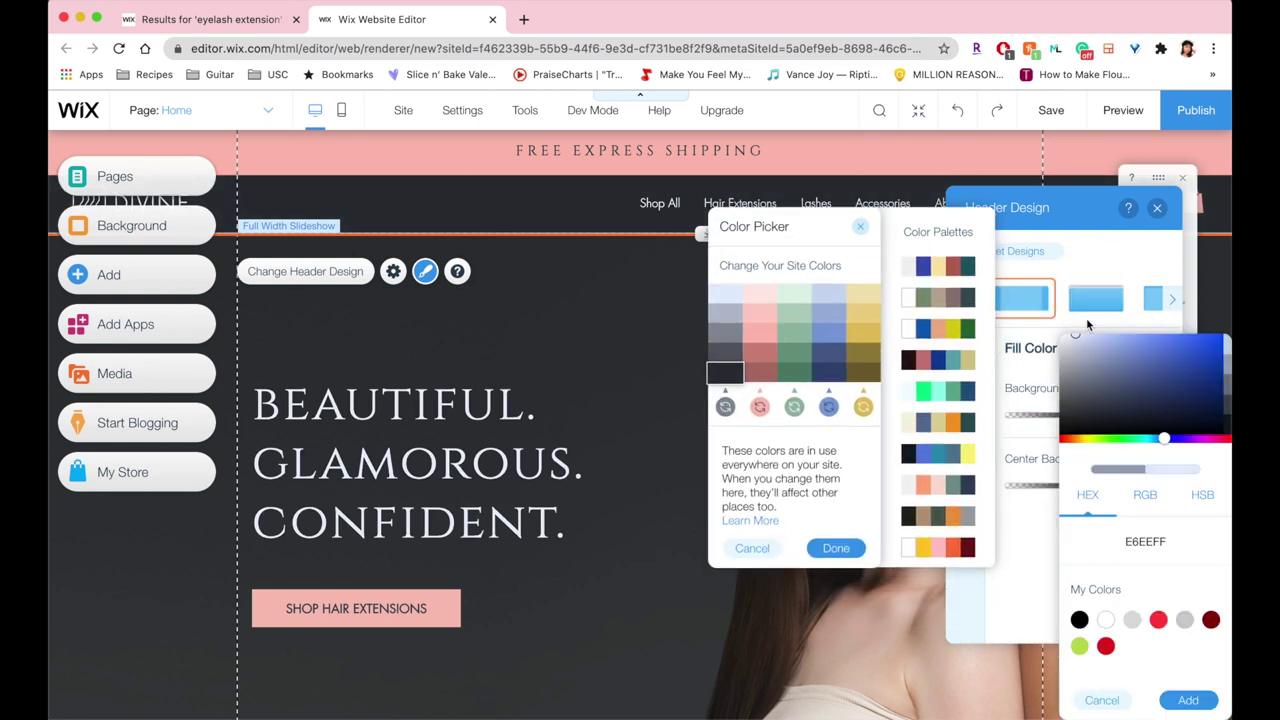
pyautogui.moveTo(1152, 440); pyautogui.dragTo(1157, 441)
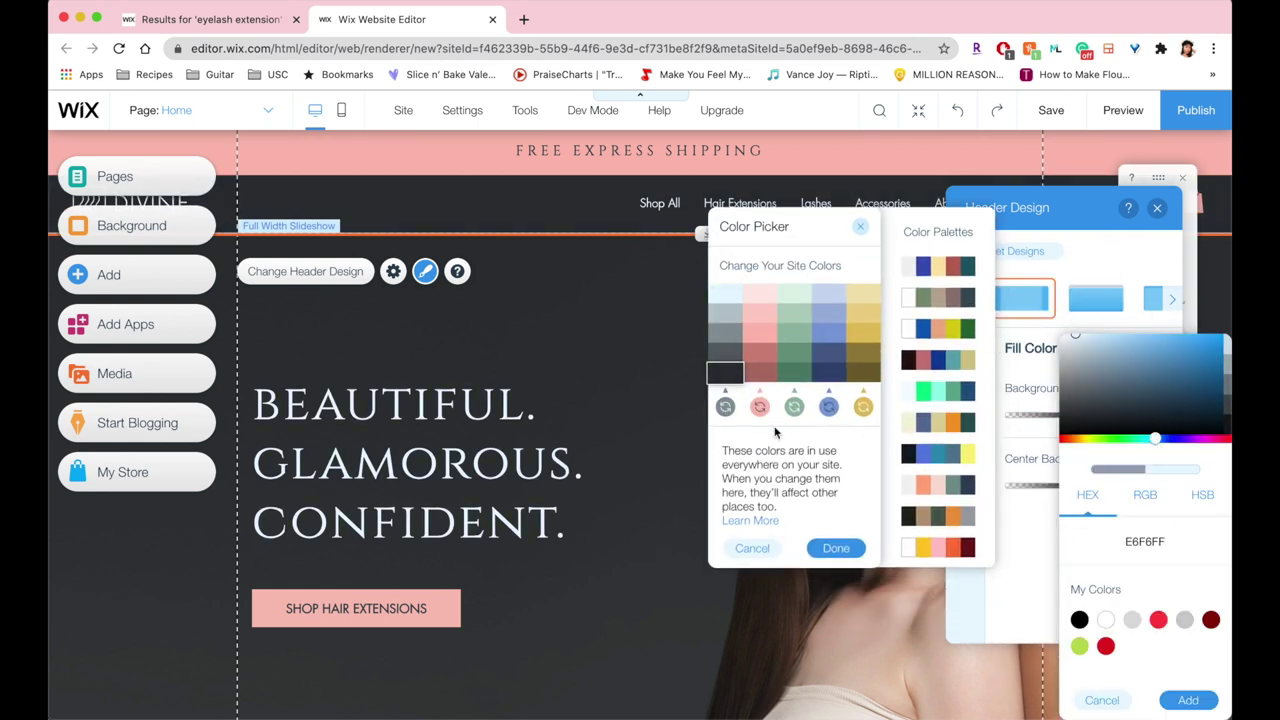
pyautogui.click(1188, 700)
# Rework the pink site colour columns into a rosier pink and a deeper mauve shade
pyautogui.click(759, 406)
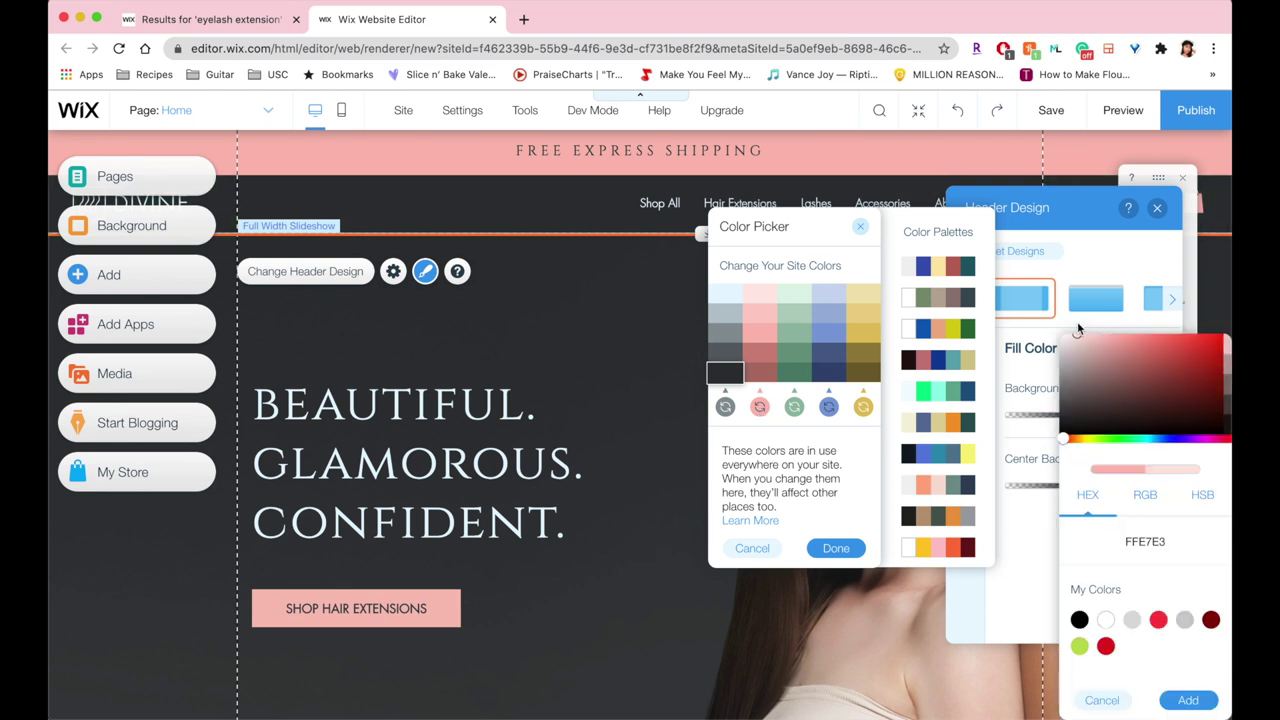
pyautogui.click(1216, 440)
pyautogui.click(1212, 697)
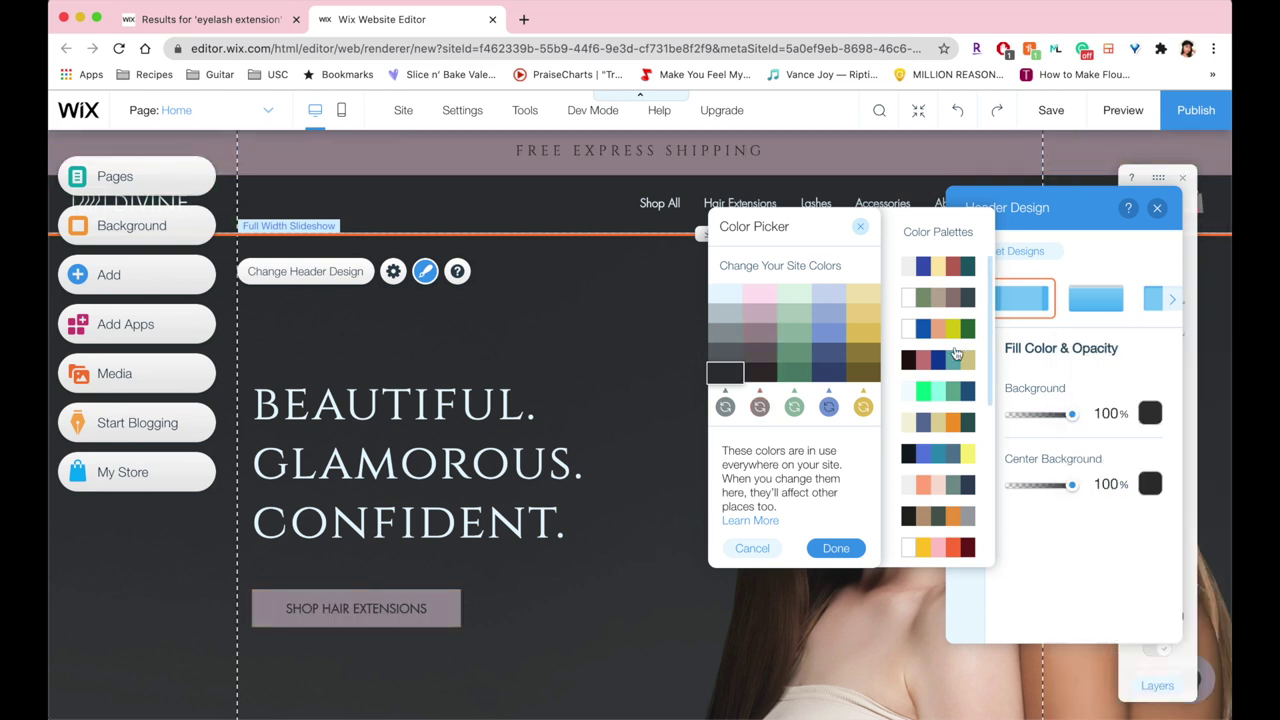
pyautogui.click(768, 320)
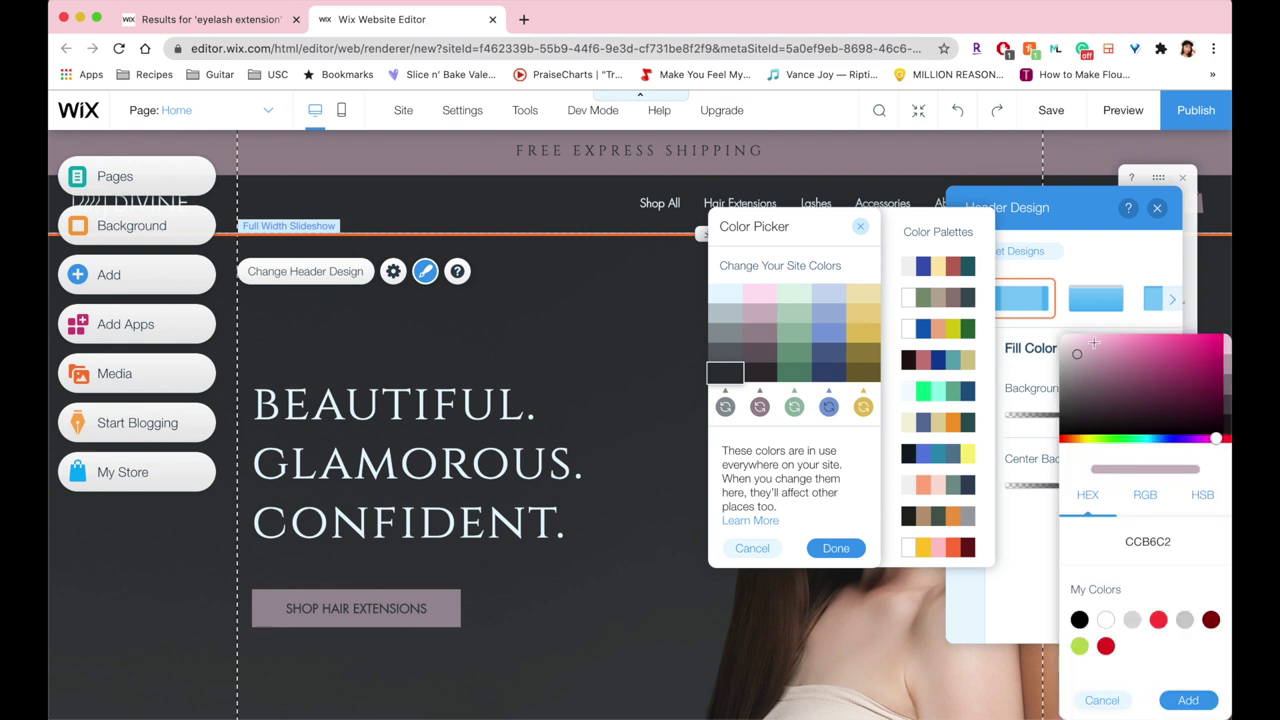
pyautogui.click(1190, 700)
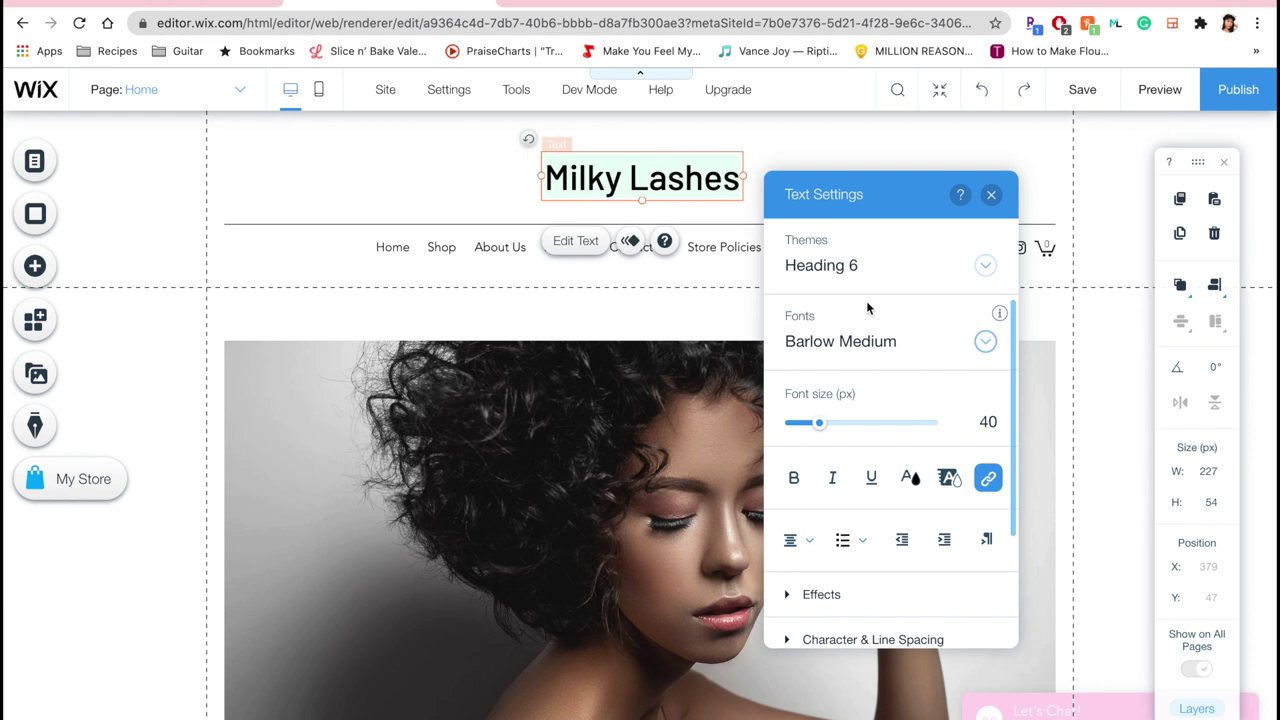
# Upload the PinyonScript-Regular.ttf font file through the heading's font manager
pyautogui.click(872, 341)
pyautogui.scroll(5, 857, 466)
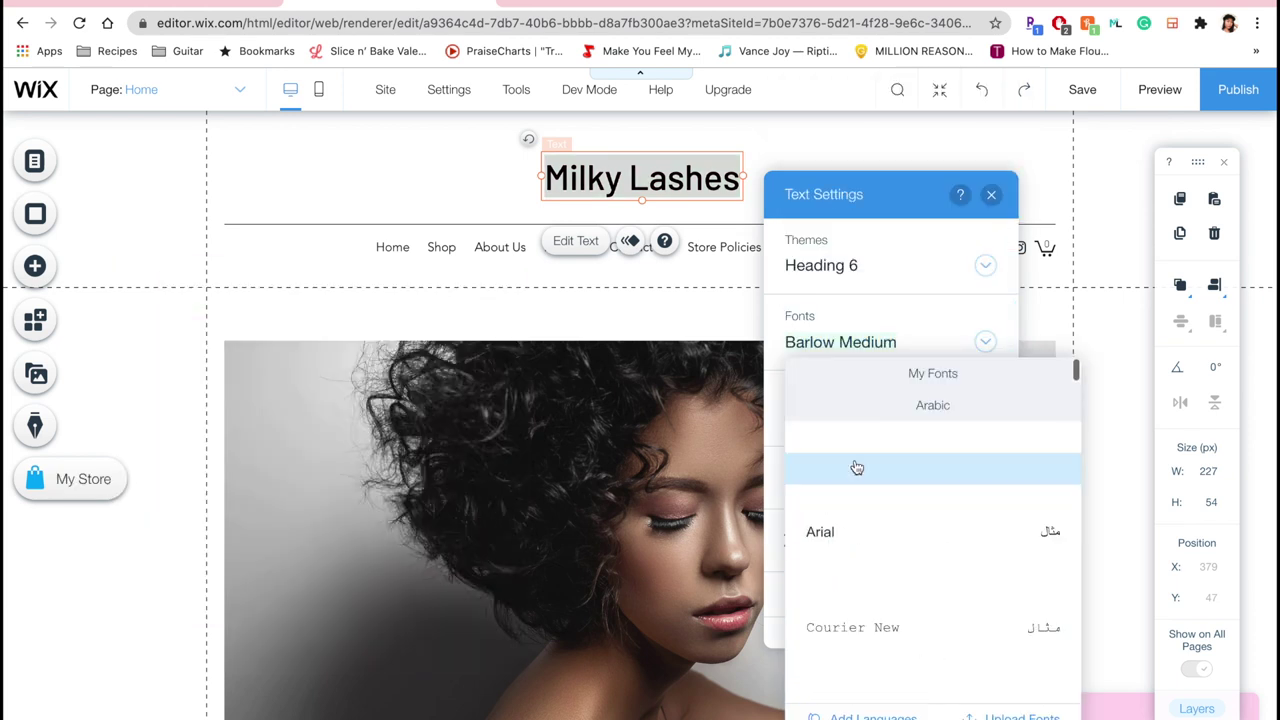
pyautogui.click(1020, 717)
pyautogui.click(817, 270)
pyautogui.write('pinyon')
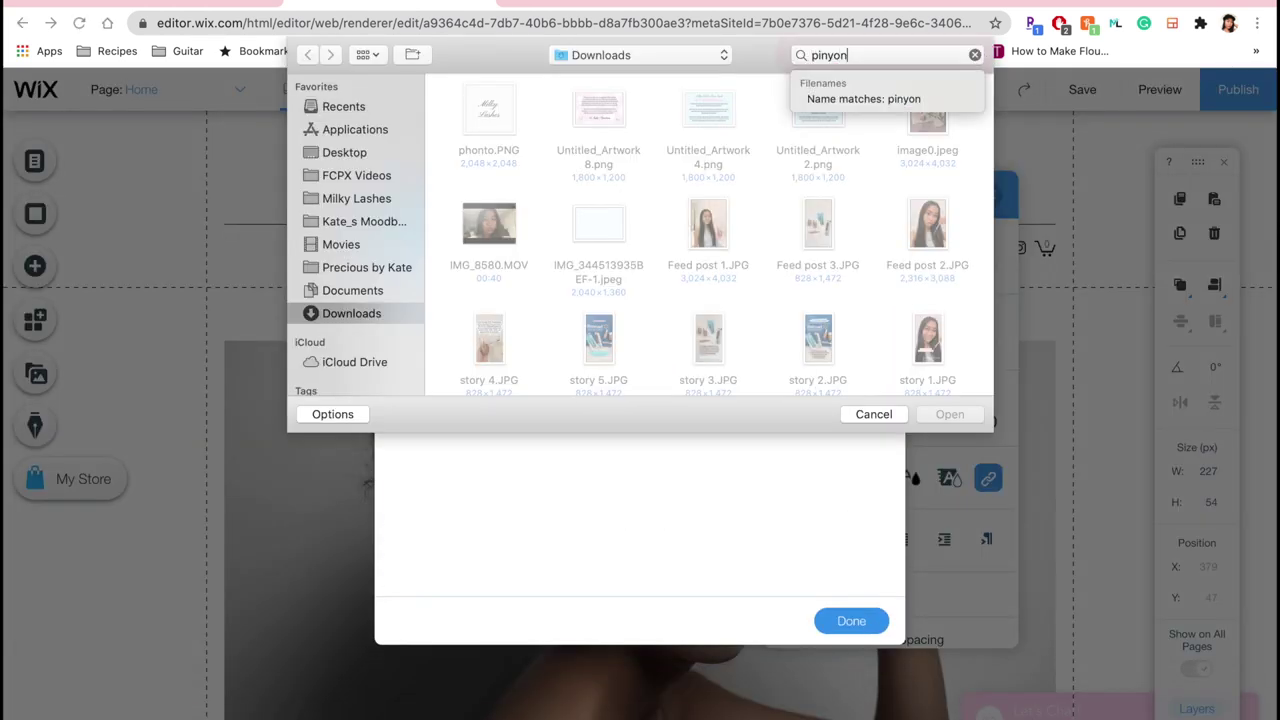
pyautogui.doubleClick(470, 180)
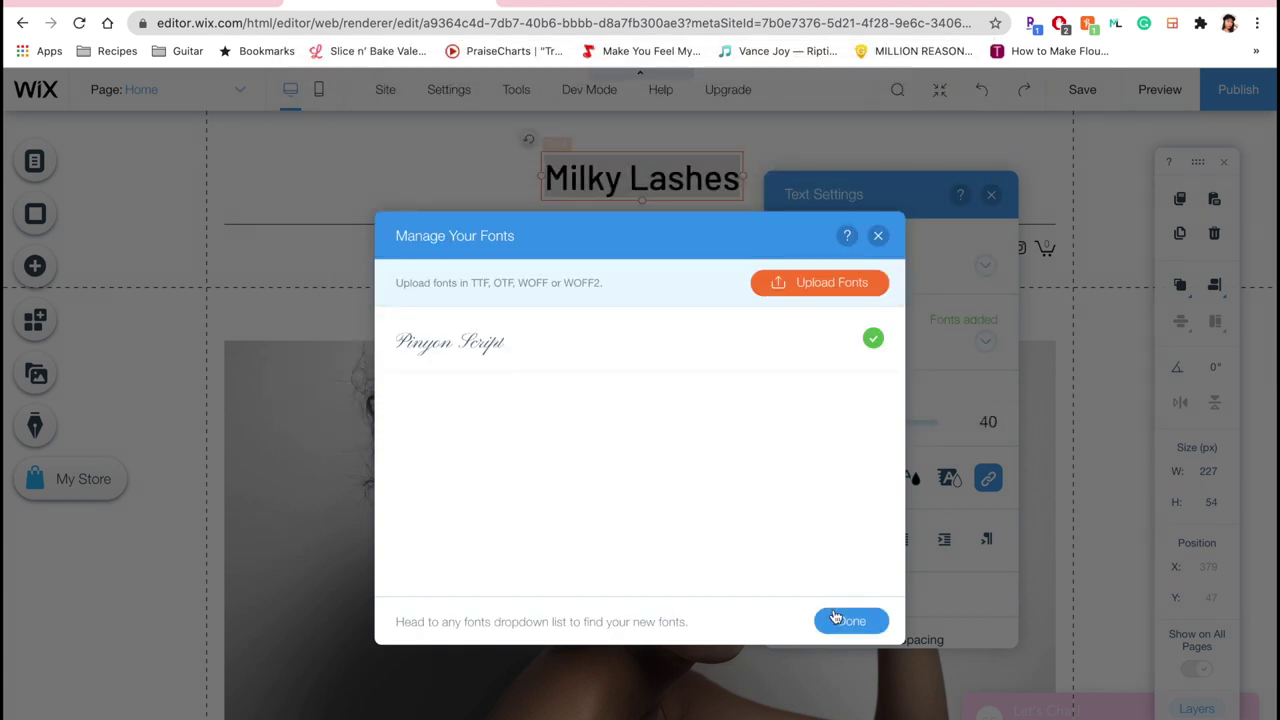
pyautogui.click(836, 617)
# Set the Milky Lashes heading font to Pinyon Script at 41 px
pyautogui.click(909, 340)
pyautogui.scroll(5, 864, 400)
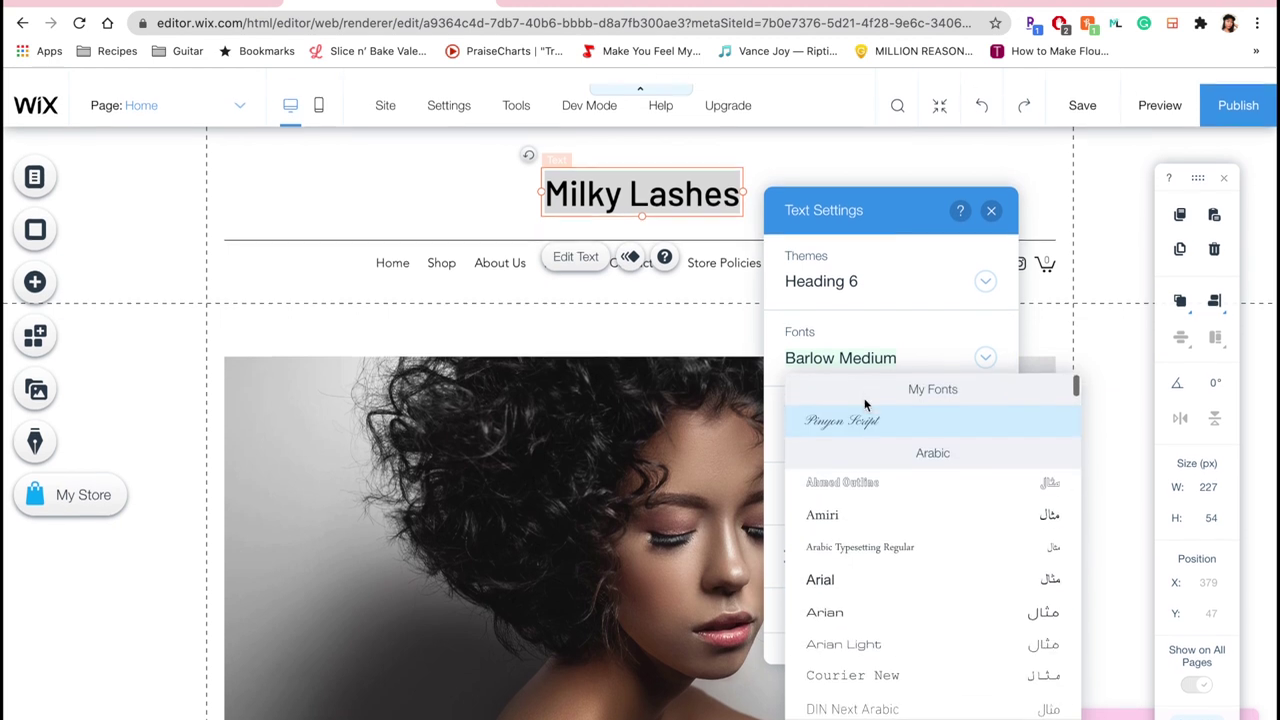
pyautogui.click(860, 400)
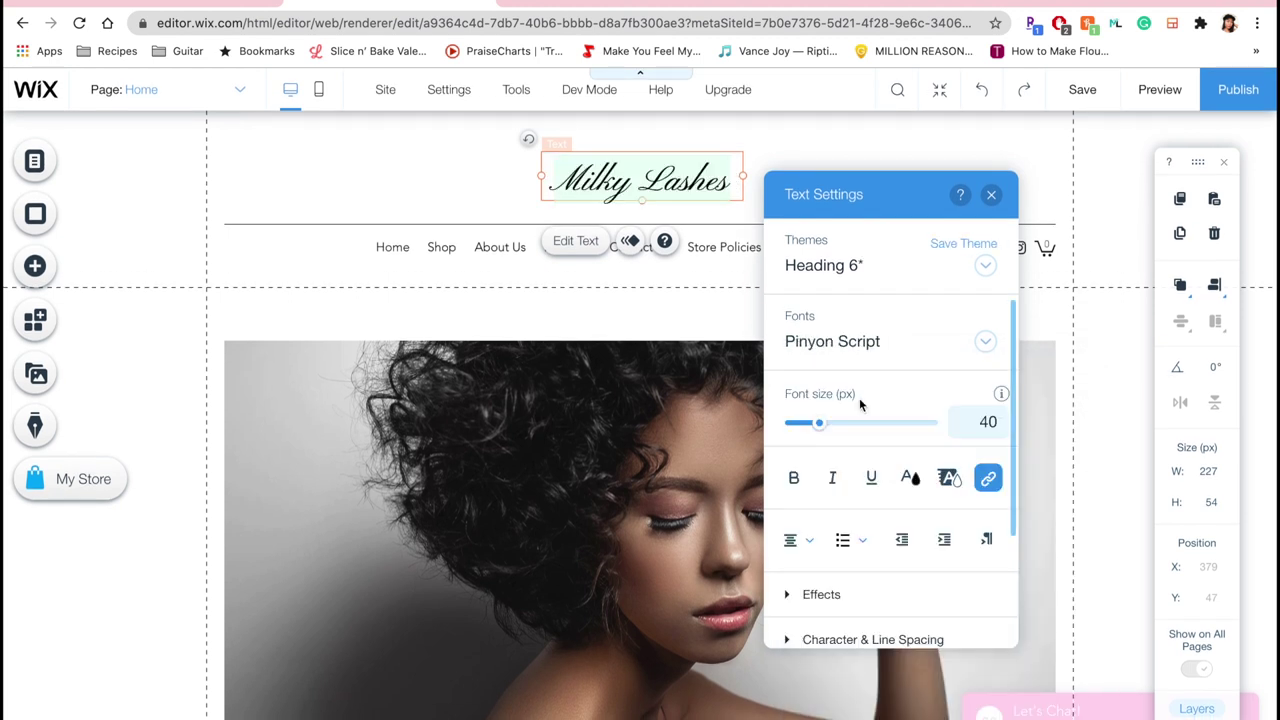
pyautogui.moveTo(819, 423); pyautogui.dragTo(822, 428)
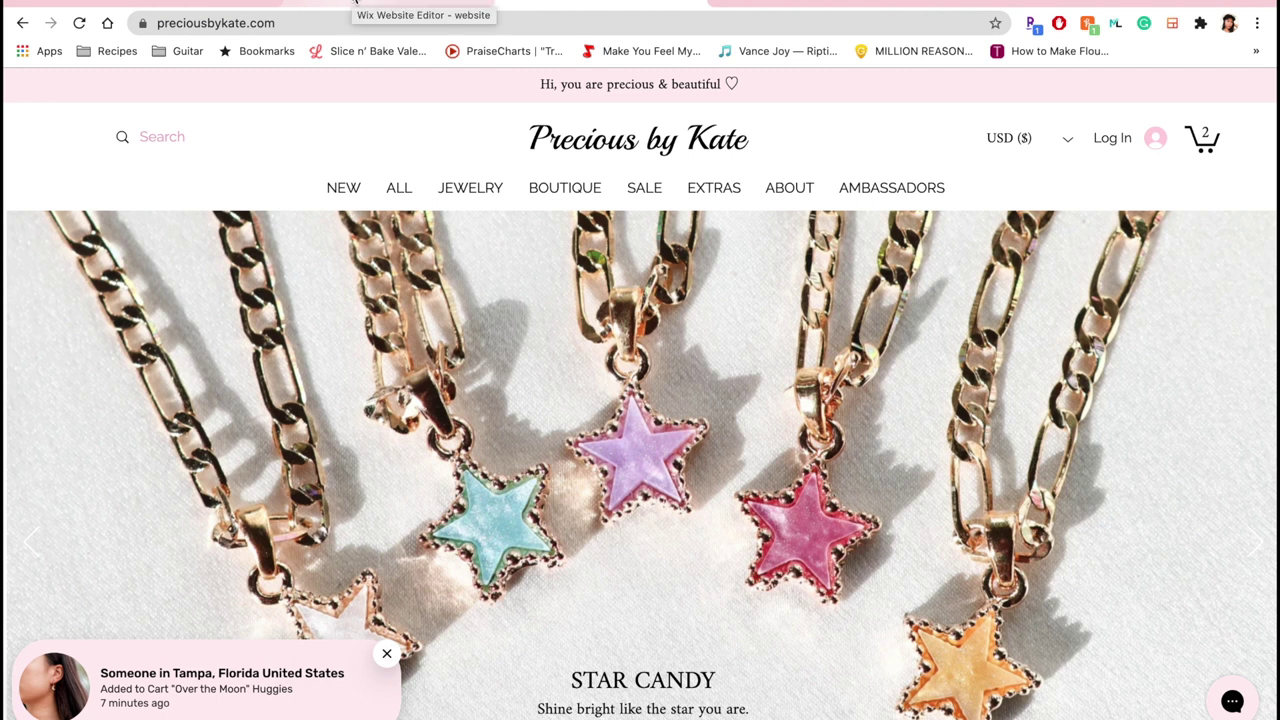
pyautogui.click(355, 2)
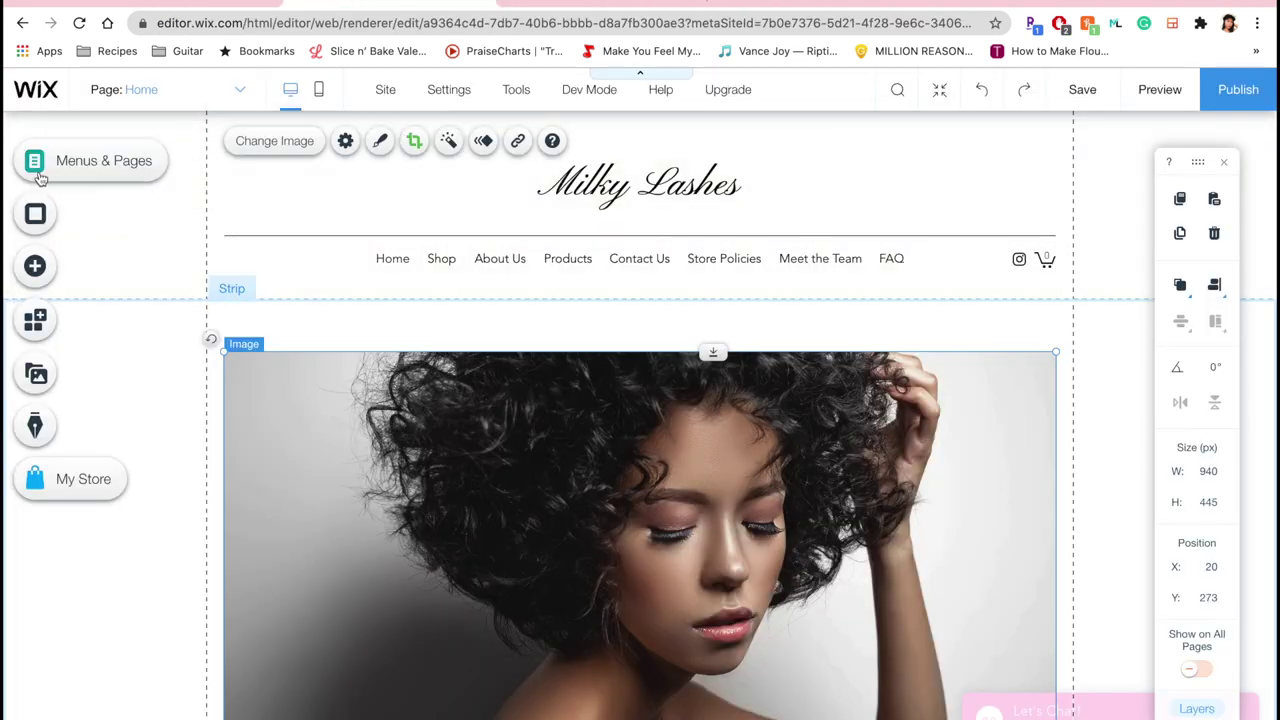
# Add Wix Site Search to the site from the Add panel's search results
pyautogui.click(34, 268)
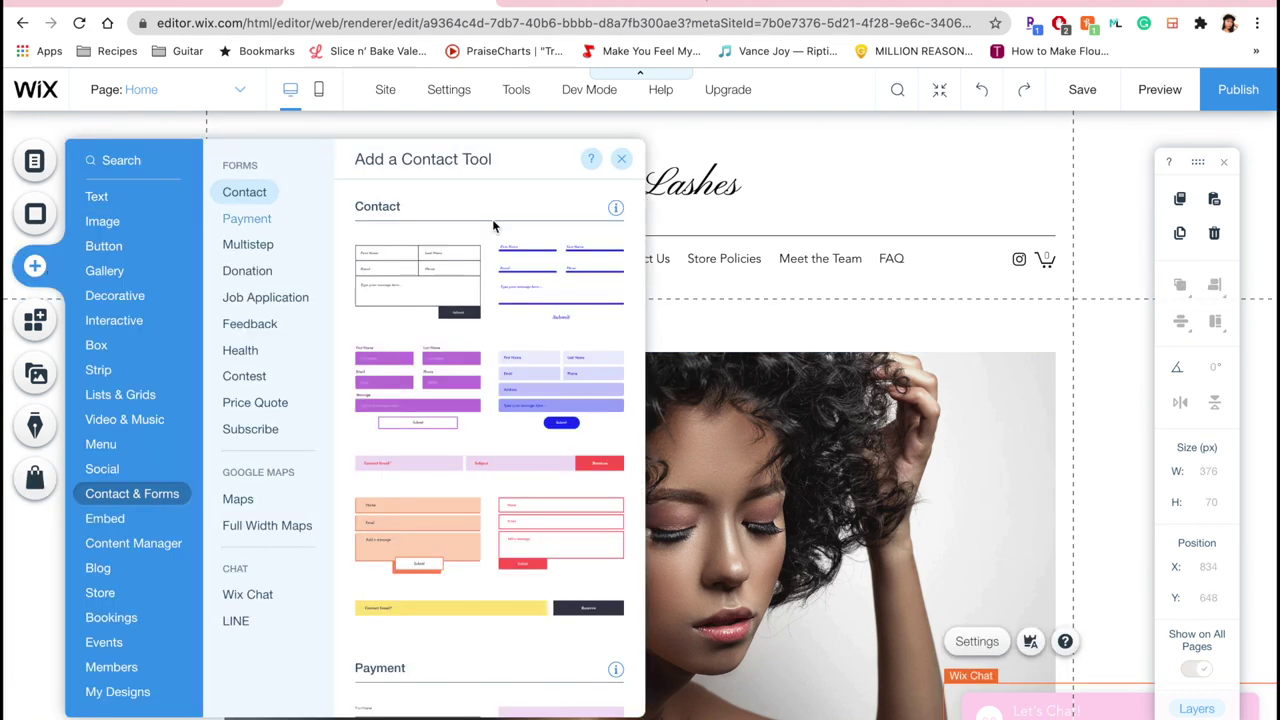
pyautogui.click(120, 165)
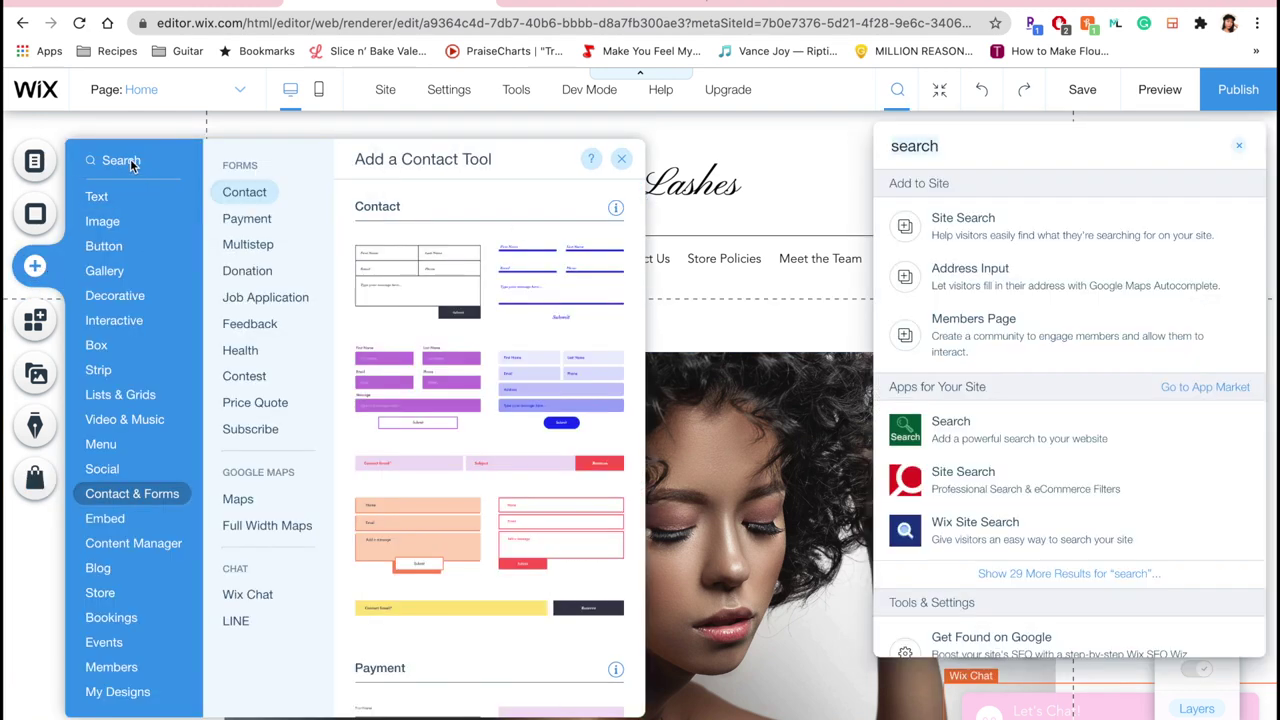
pyautogui.click(975, 222)
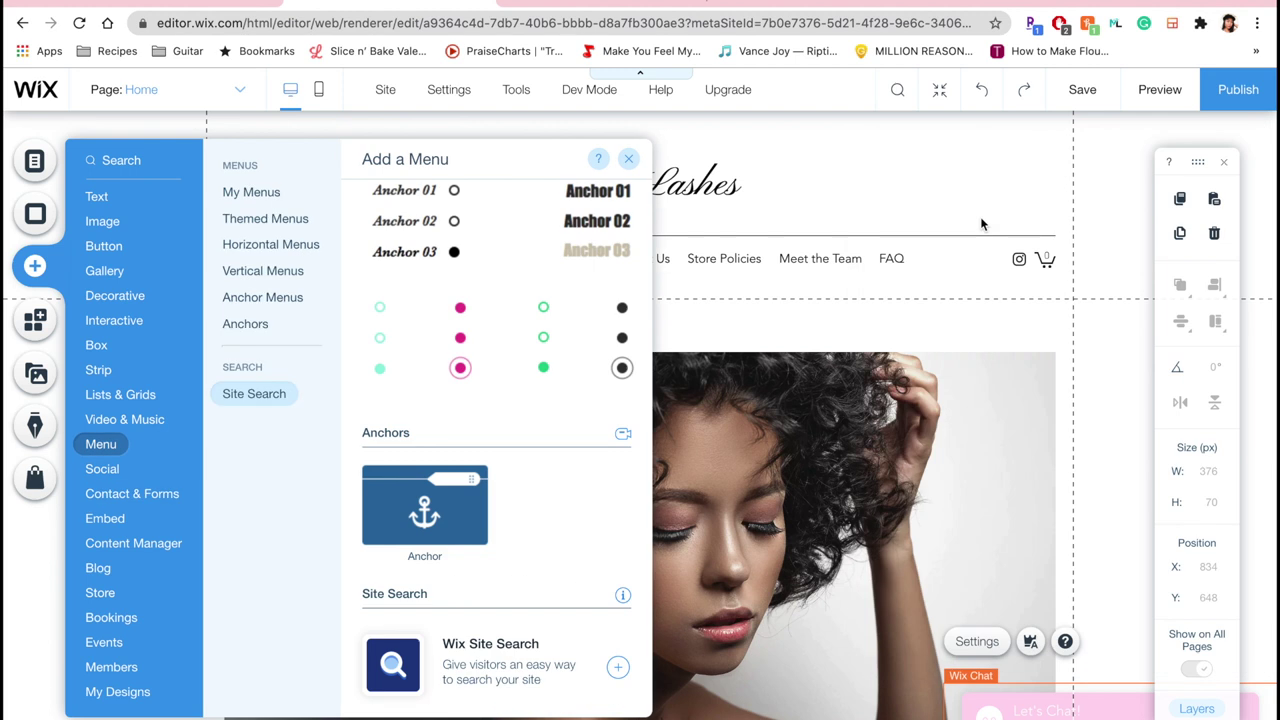
pyautogui.click(618, 669)
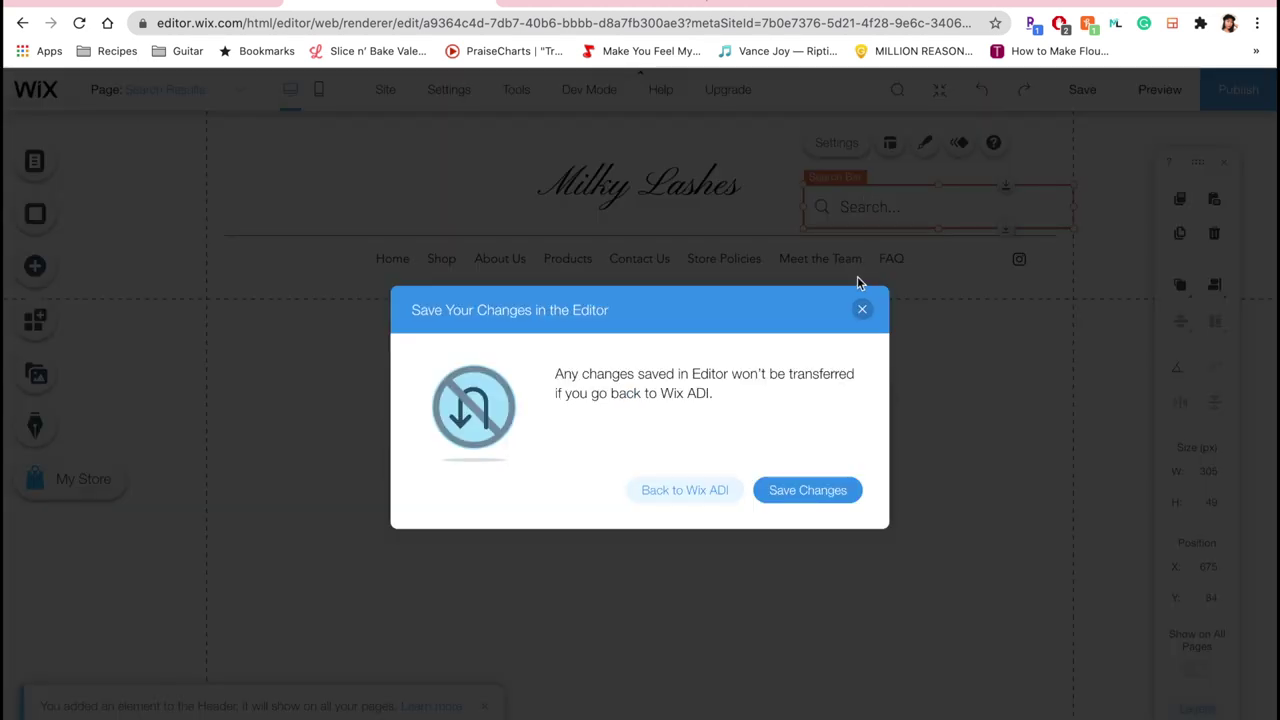
# Save the changes, open the search bar's Customize Design, and select the Search Results heading
pyautogui.click(861, 309)
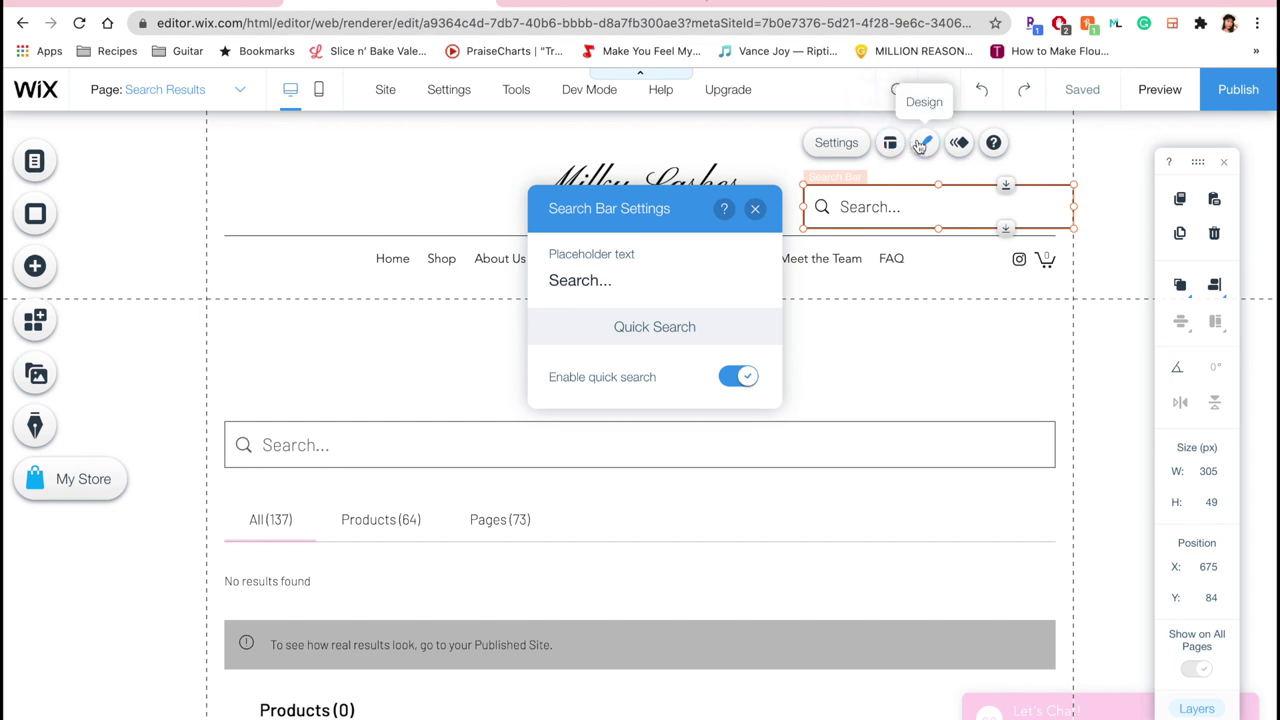
pyautogui.click(921, 144)
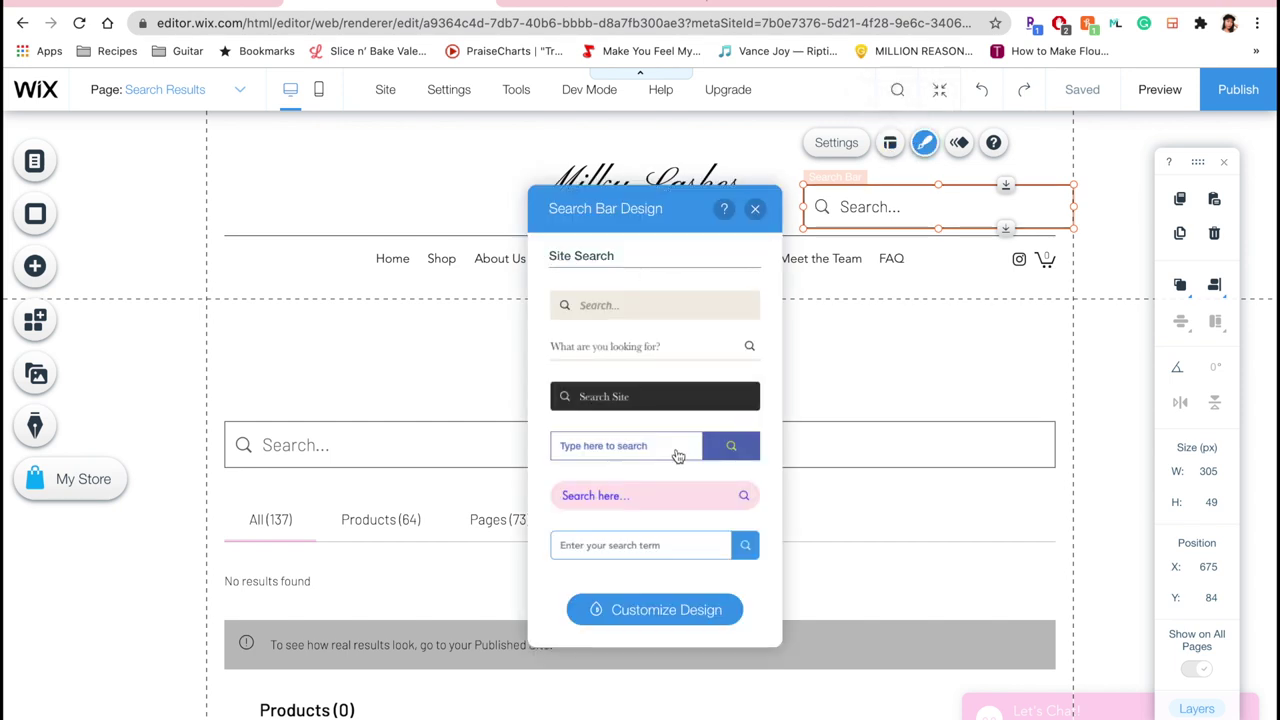
pyautogui.click(648, 610)
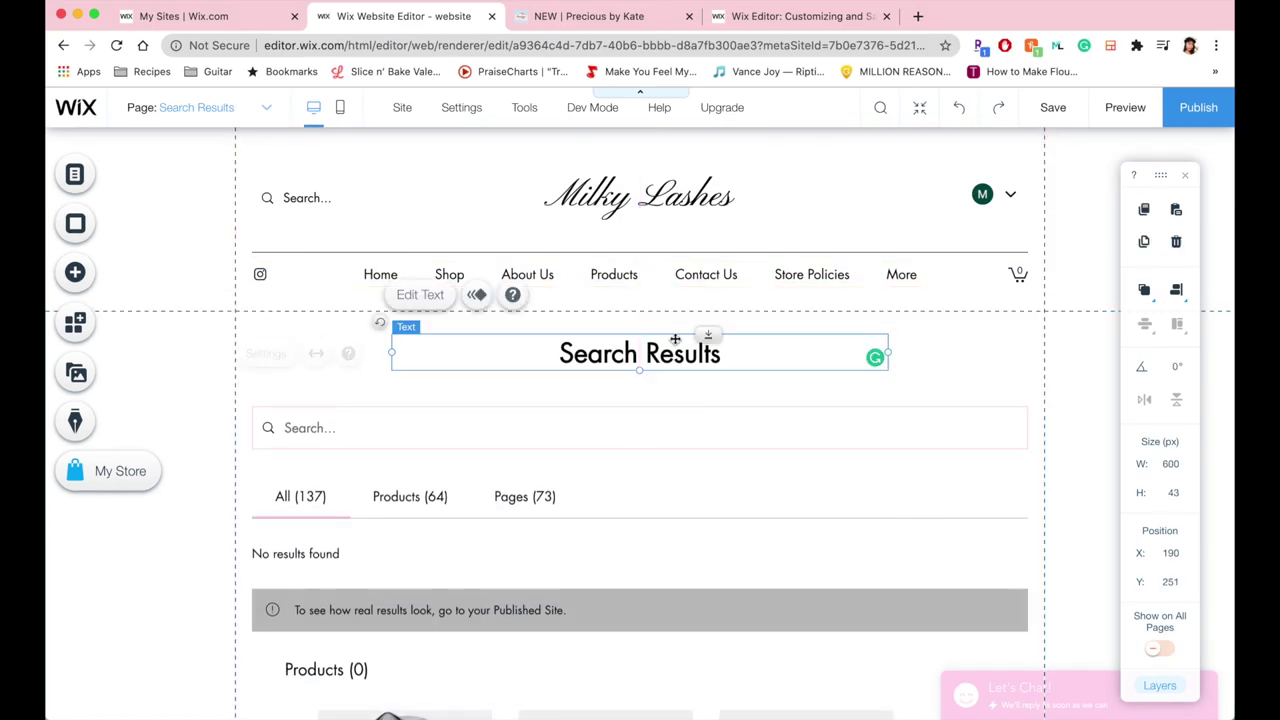
pyautogui.doubleClick(675, 339)
# Set the Search Results heading to 28 px and lower the header menu font size
pyautogui.write('28')
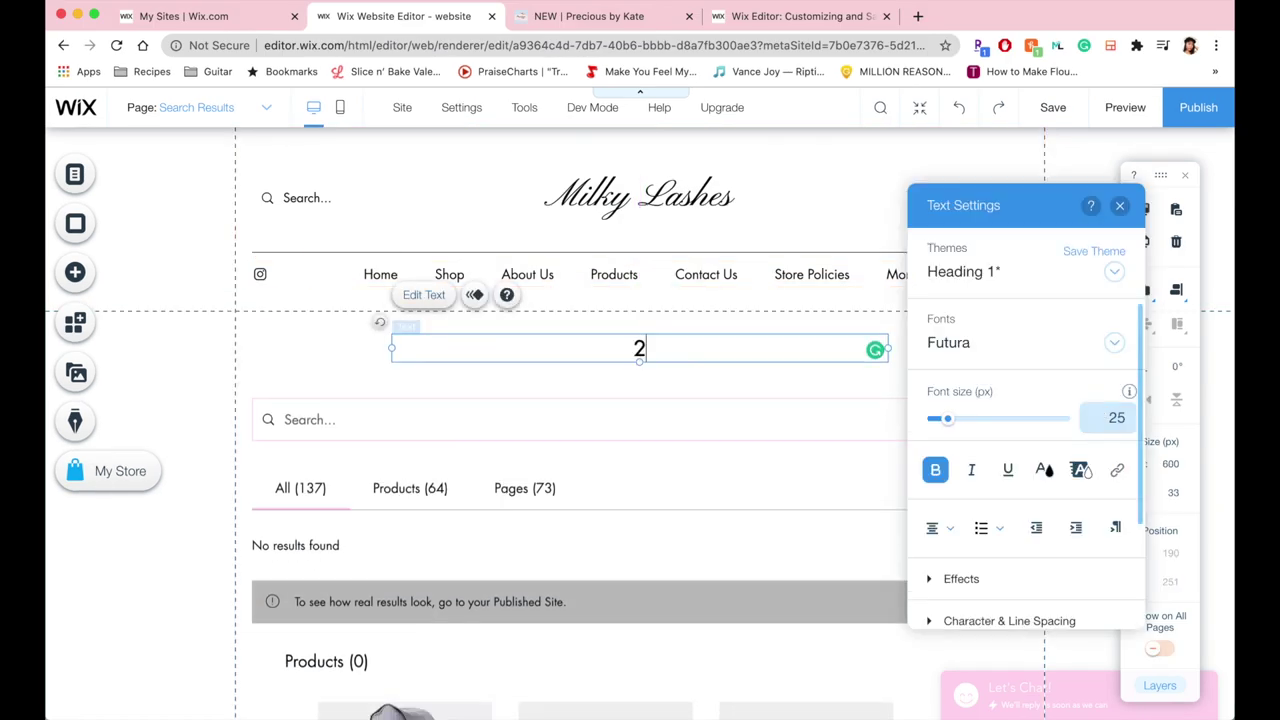
pyautogui.moveTo(1044, 582); pyautogui.dragTo(1033, 582)
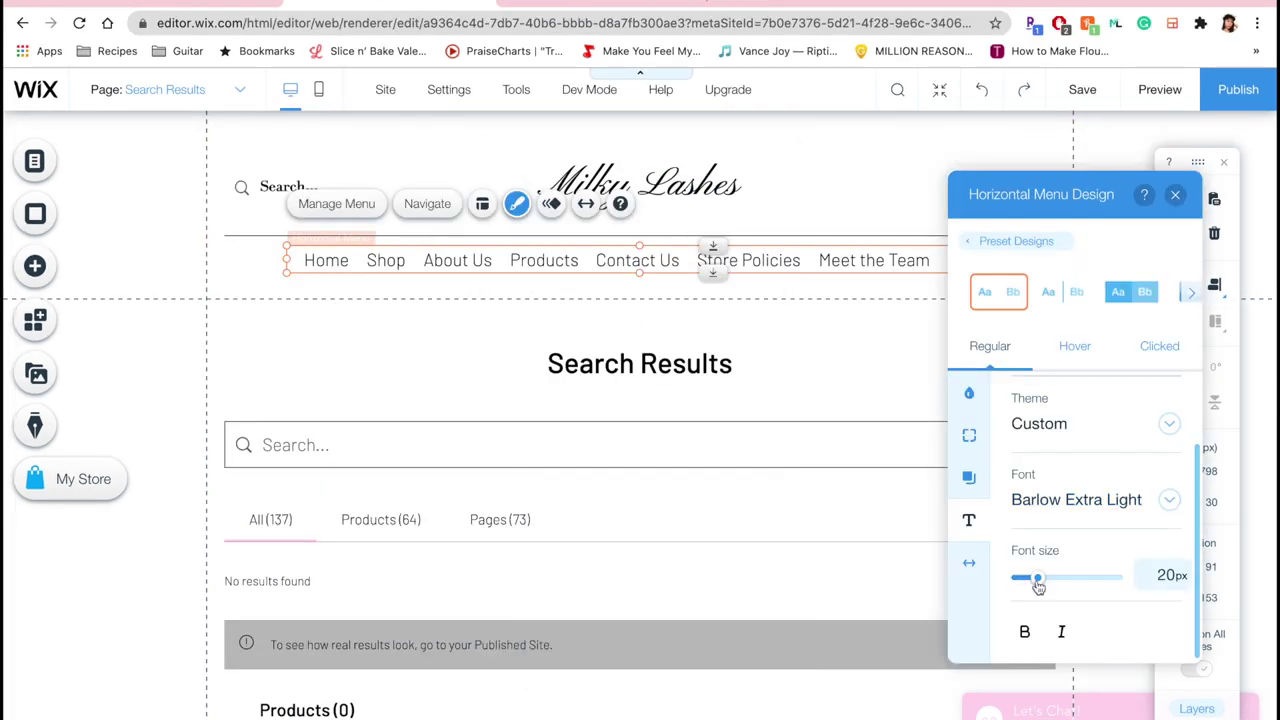
pyautogui.click(1088, 500)
pyautogui.scroll(5, 1065, 620)
pyautogui.scroll(-15, 1037, 523)
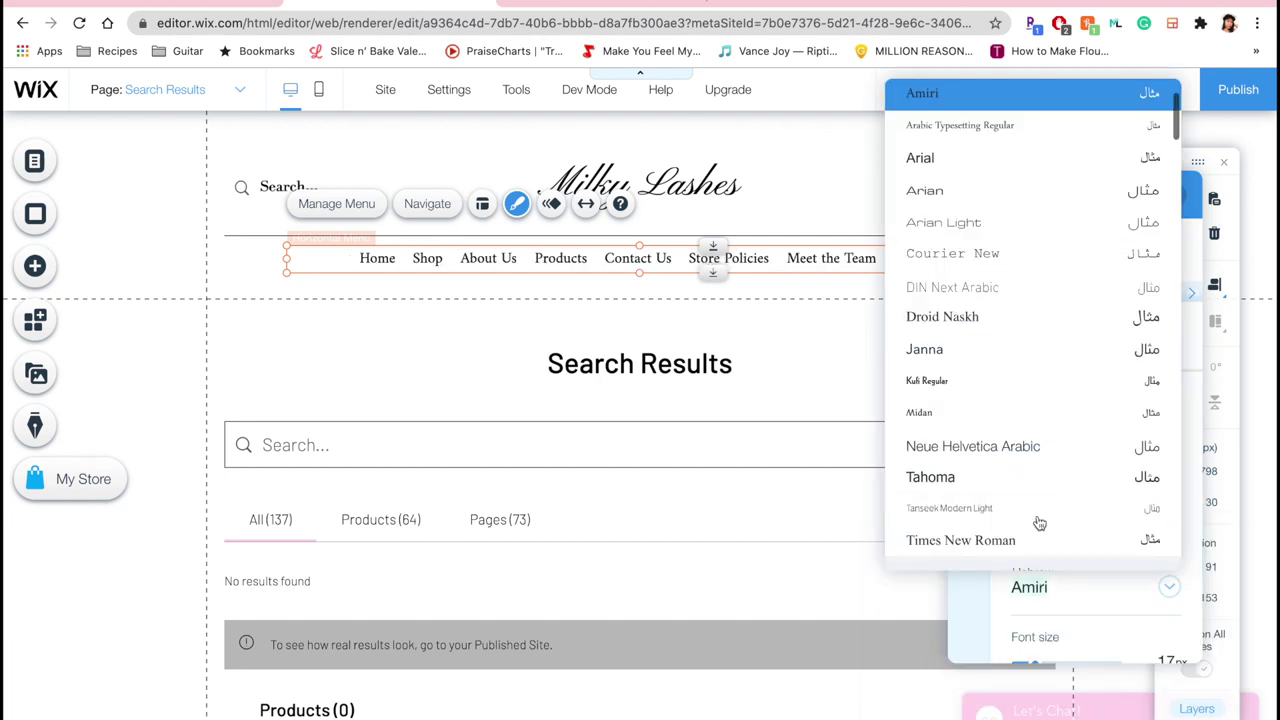
pyautogui.scroll(5, 1040, 240)
# Try Proxima Nova, Linotype Didot and Lato Light as the menu font, settling on Futura
pyautogui.click(1049, 177)
pyautogui.scroll(10, 1060, 300)
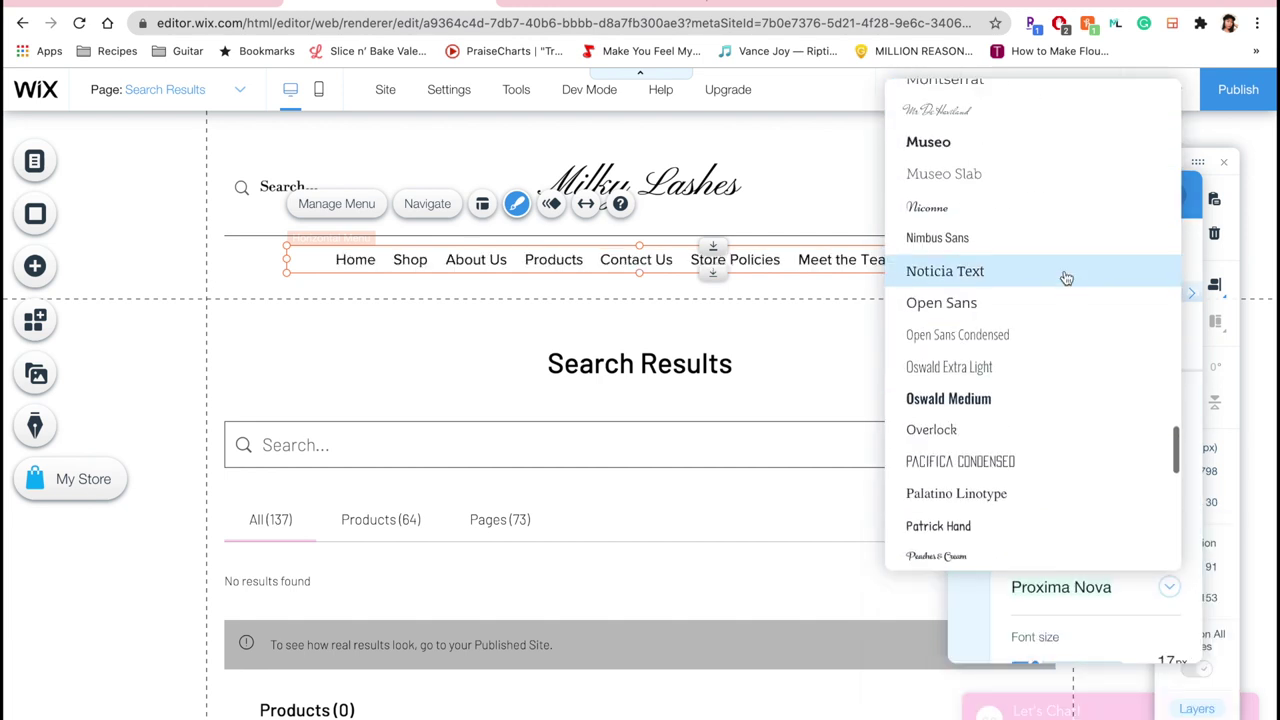
pyautogui.click(1034, 211)
pyautogui.click(1040, 130)
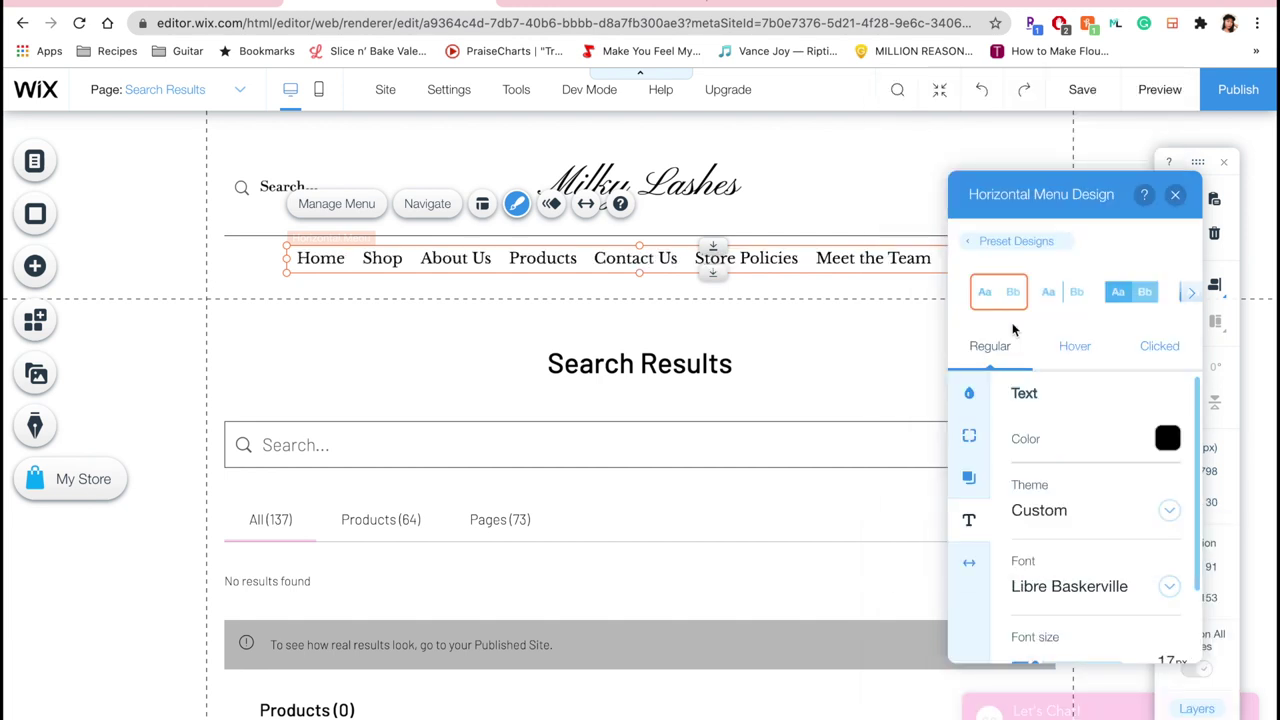
pyautogui.click(1060, 586)
pyautogui.scroll(1, 1010, 251)
pyautogui.click(990, 251)
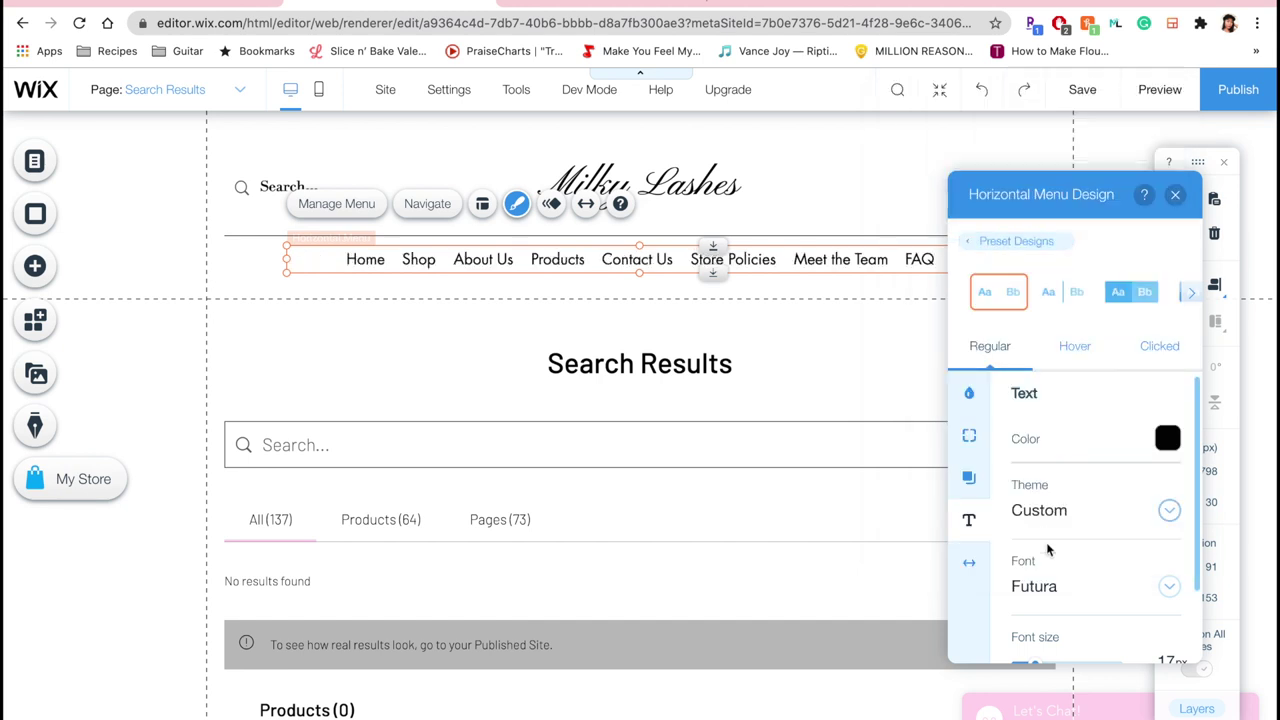
pyautogui.click(1051, 580)
pyautogui.scroll(3, 1012, 310)
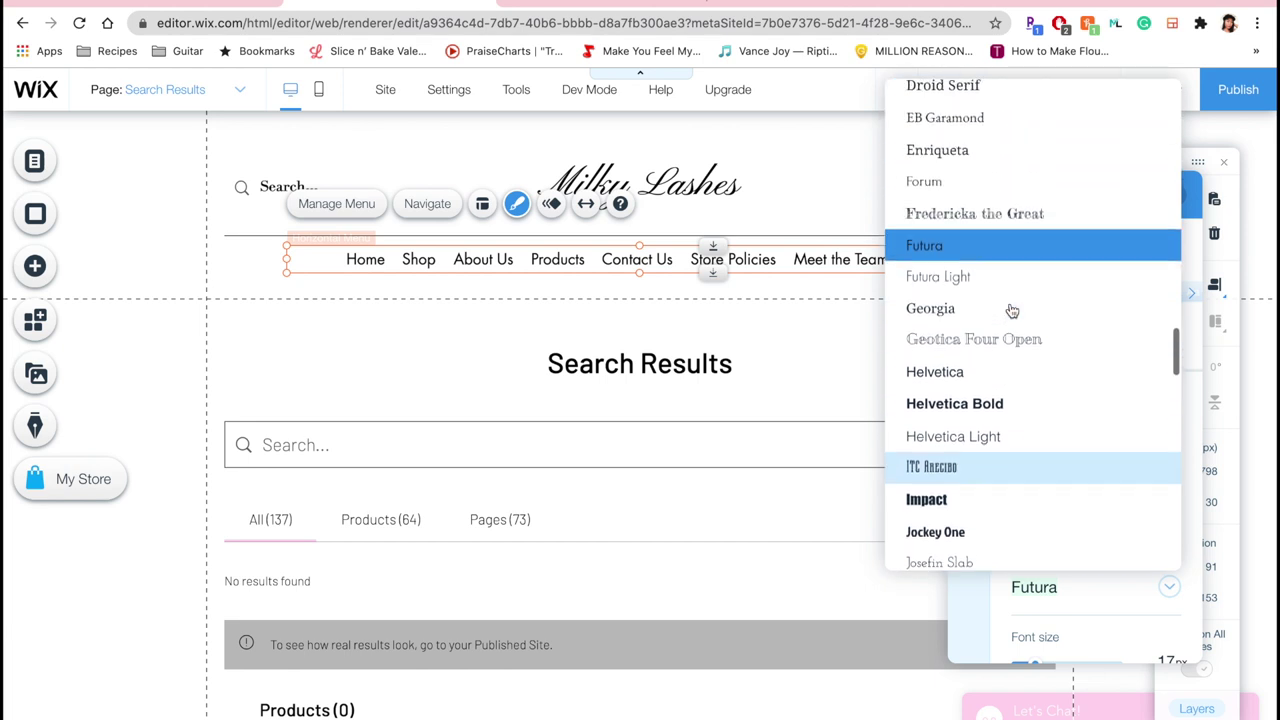
pyautogui.scroll(2, 1012, 310)
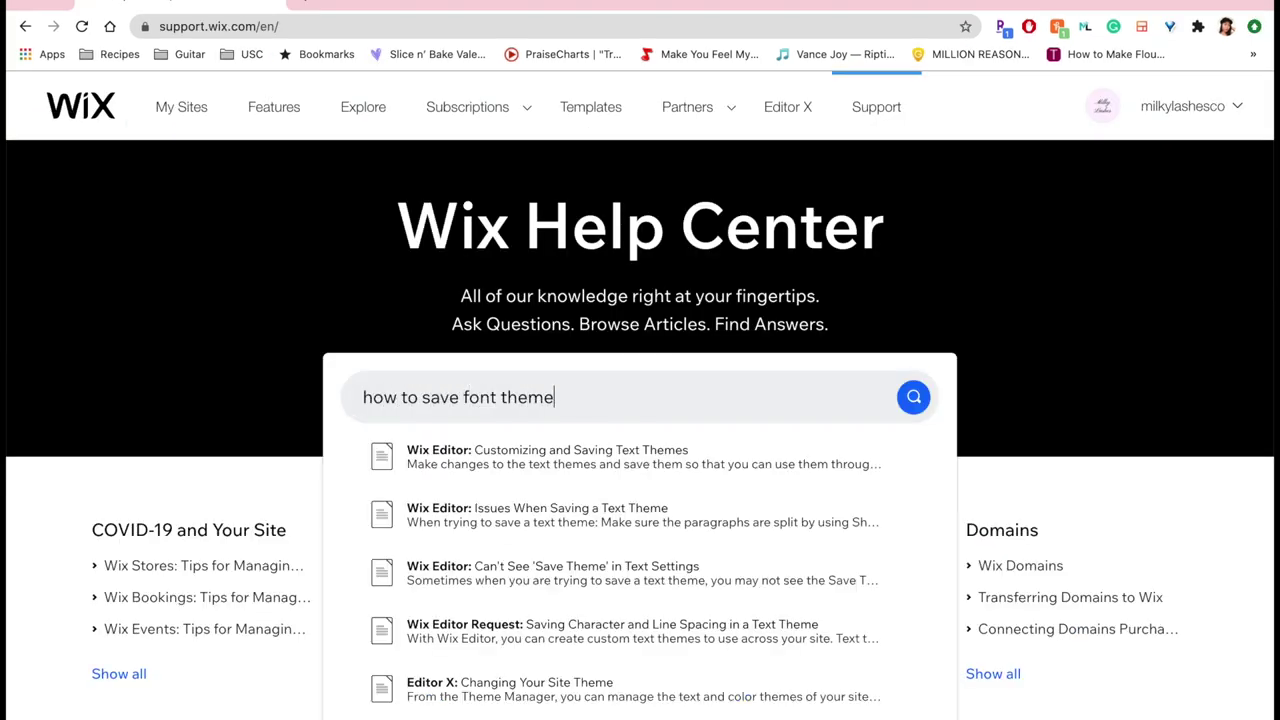
# Read the Customizing and Saving Text Themes article, then add an Avenir Light paragraph
pyautogui.click(460, 457)
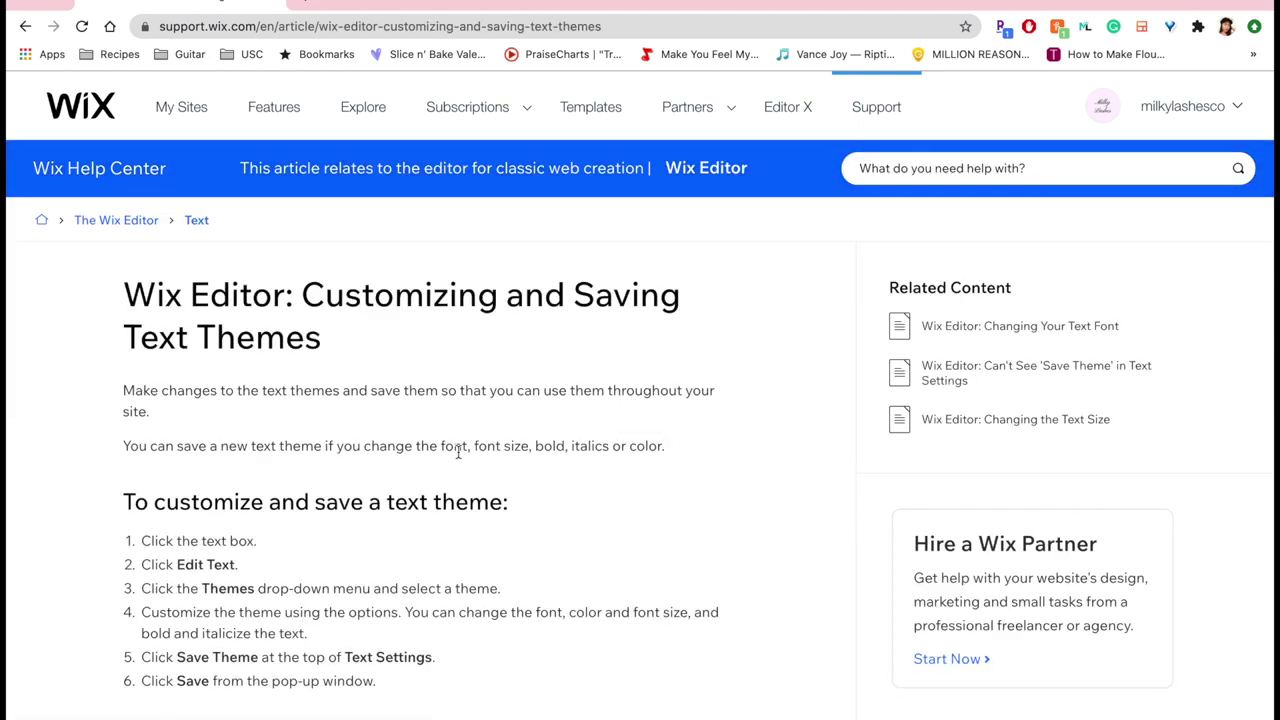
pyautogui.scroll(-5, 458, 452)
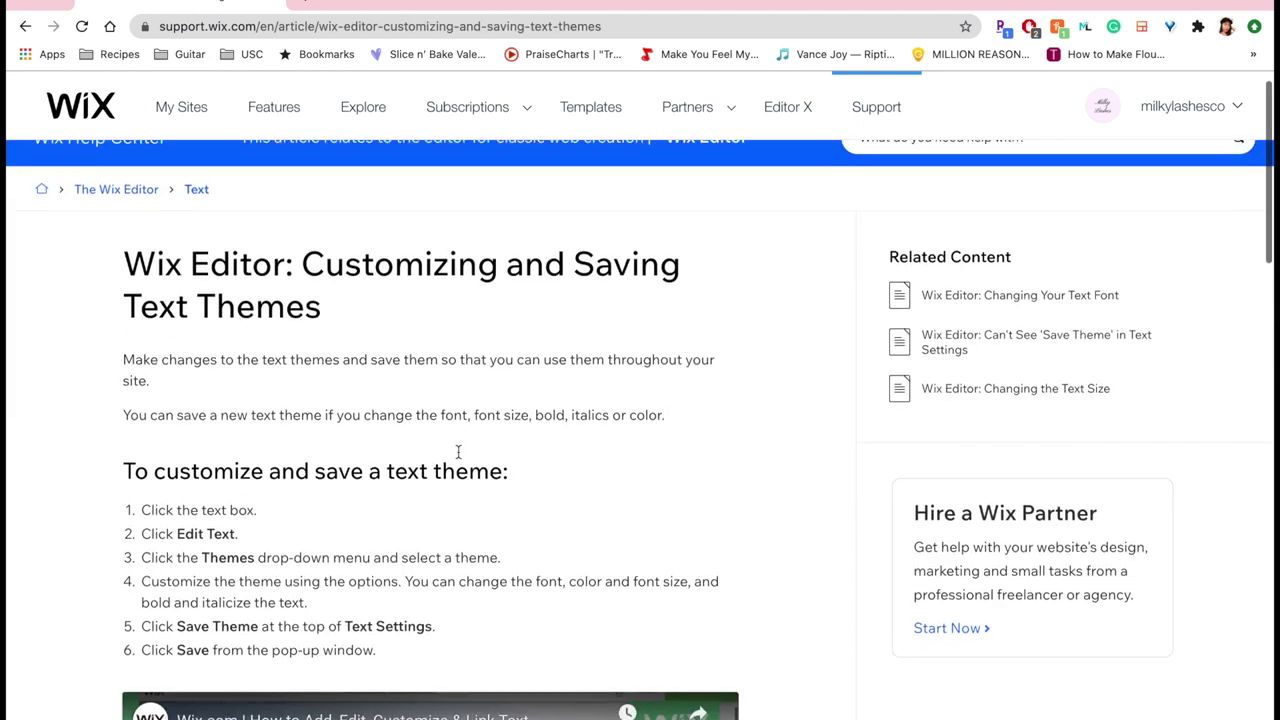
pyautogui.scroll(-10, 748, 424)
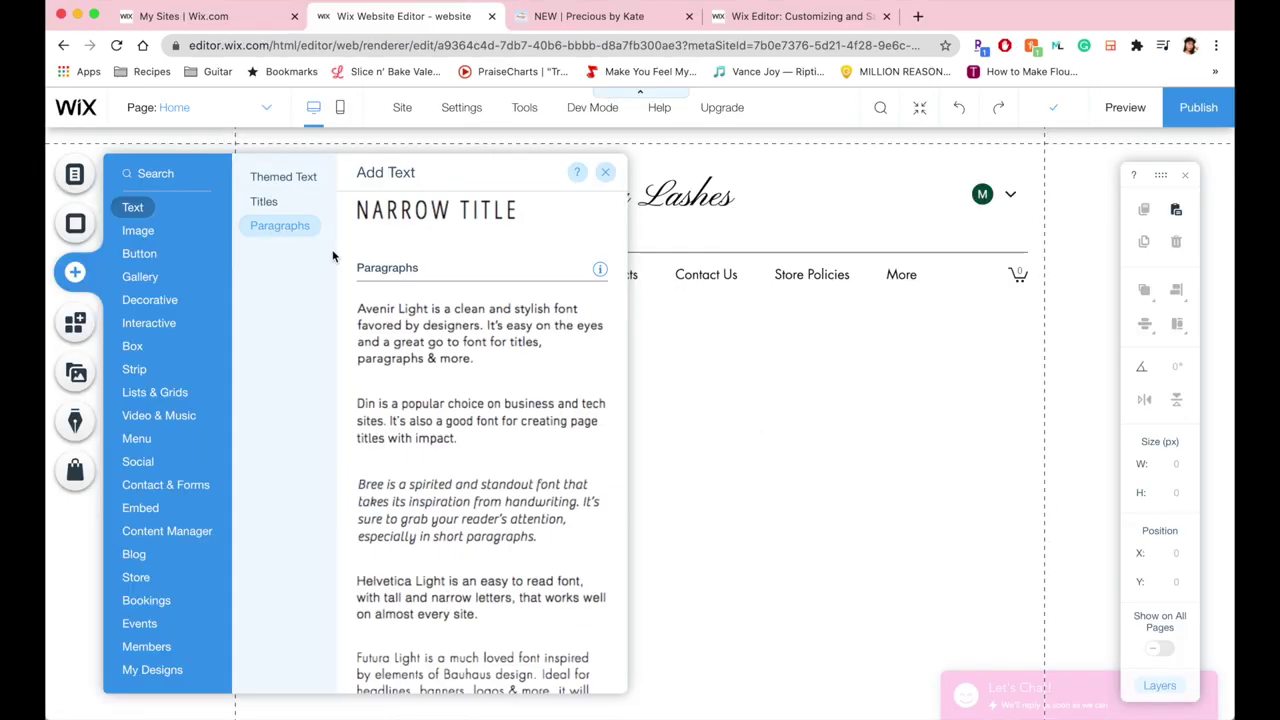
pyautogui.scroll(-3, 477, 429)
pyautogui.click(429, 243)
pyautogui.click(743, 481)
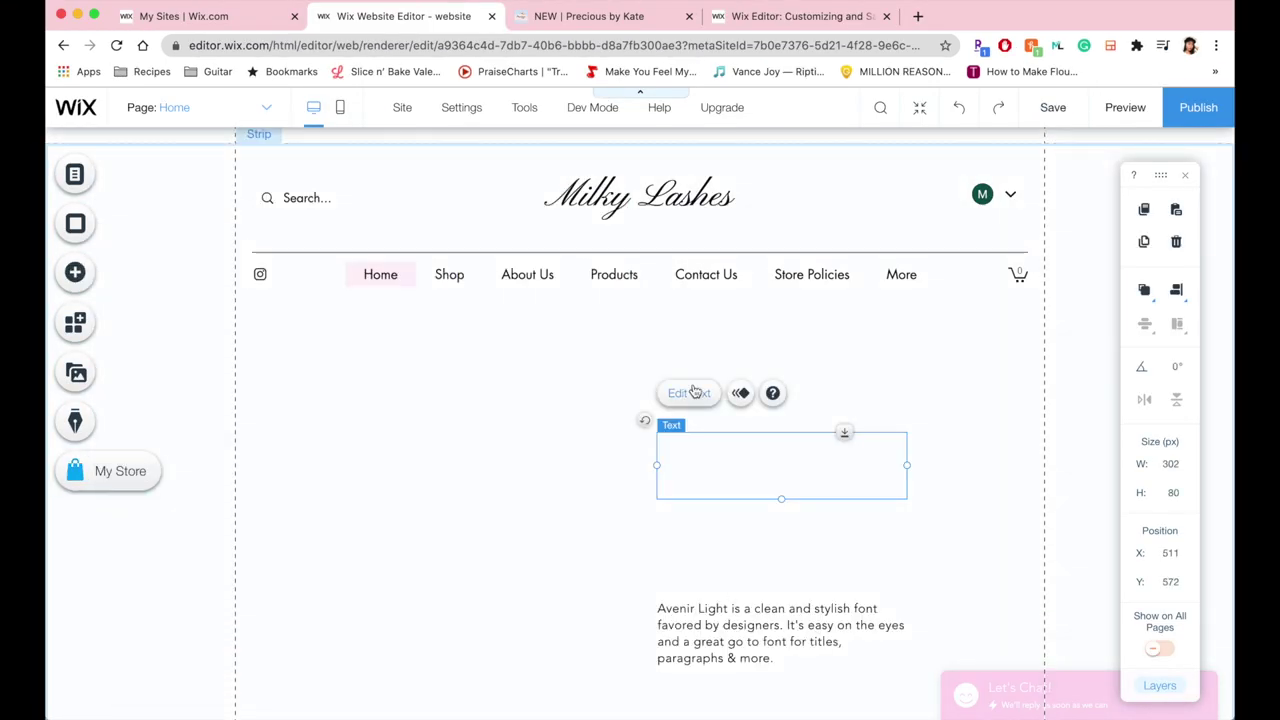
# Set the paragraph to Futura at 16 and save it as the Paragraph 3 theme
pyautogui.click(1038, 371)
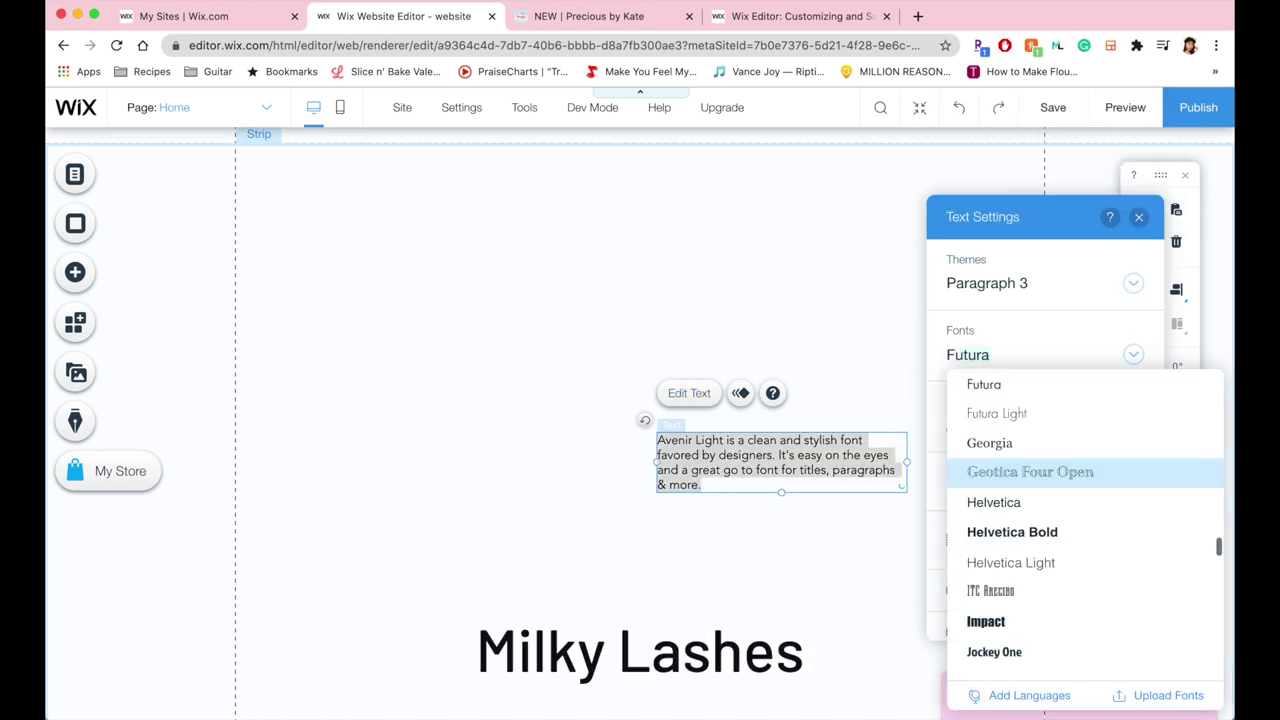
pyautogui.click(985, 380)
pyautogui.scroll(3, 1019, 504)
pyautogui.click(1127, 429)
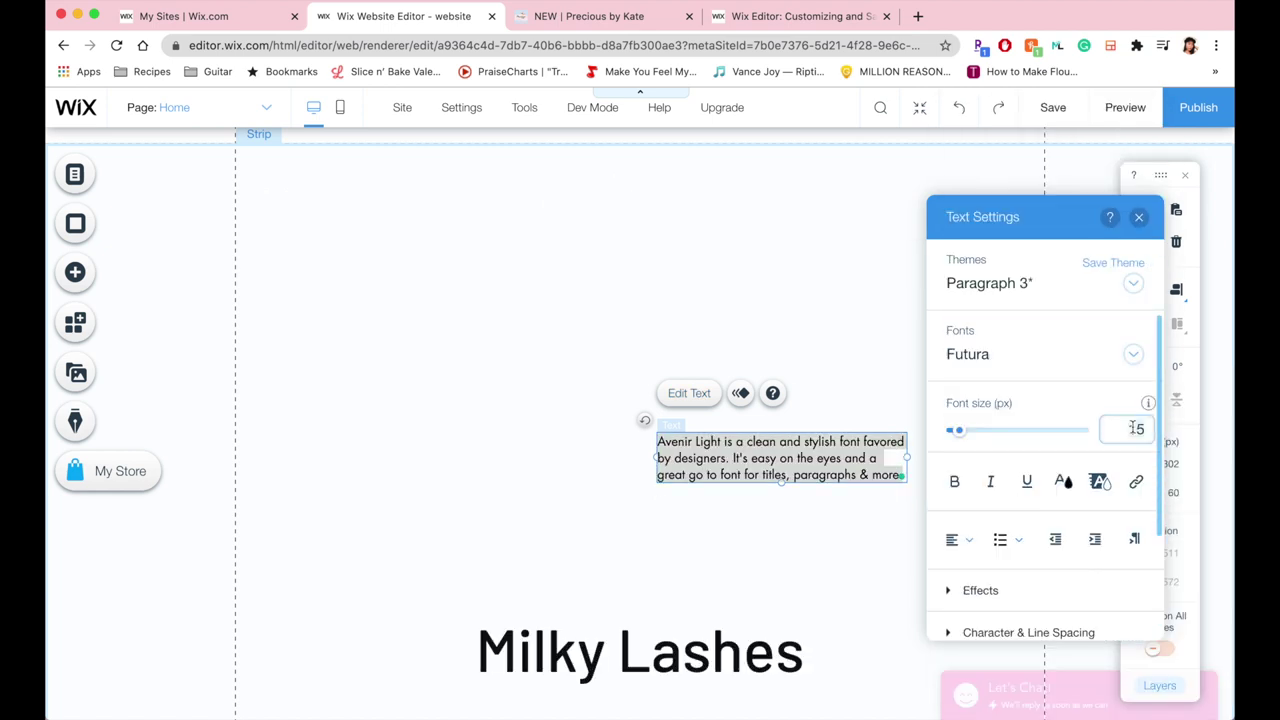
pyautogui.write('16')
pyautogui.click(1113, 262)
pyautogui.click(837, 487)
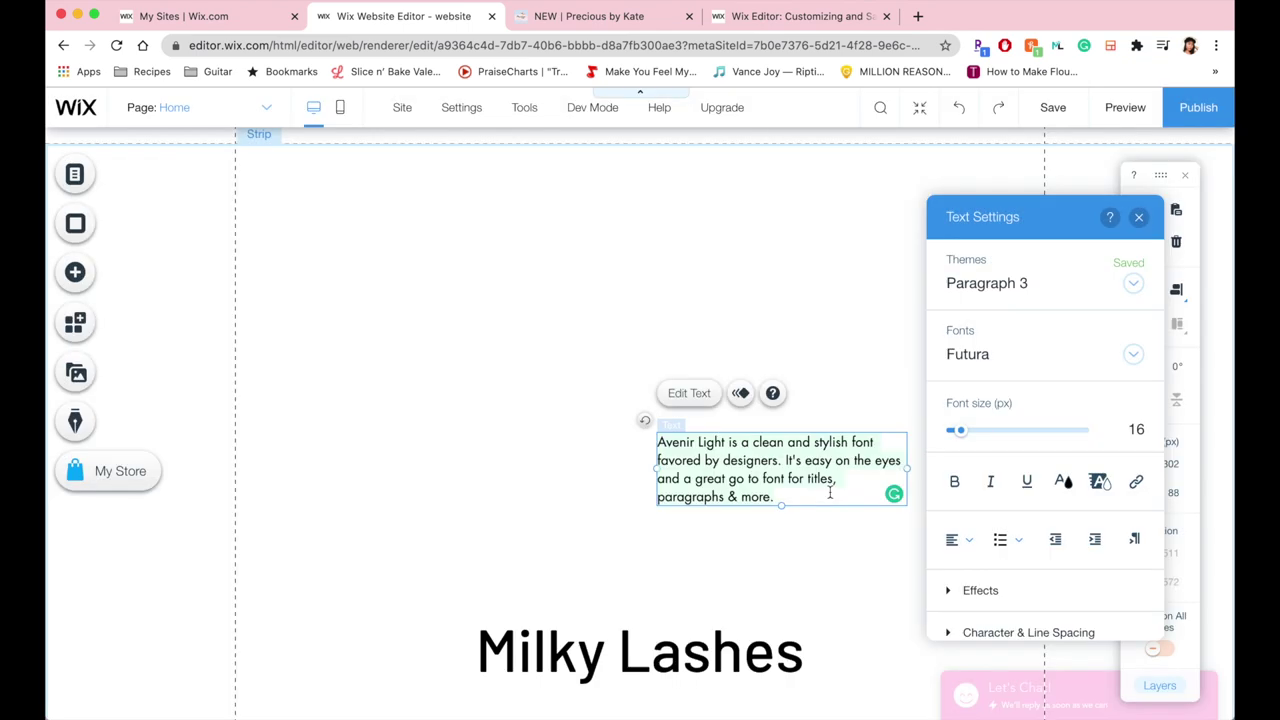
# Switch to Paragraph 1, set it to Futura, and save that theme
pyautogui.click(1040, 283)
pyautogui.click(1010, 180)
pyautogui.click(1034, 354)
pyautogui.click(1017, 389)
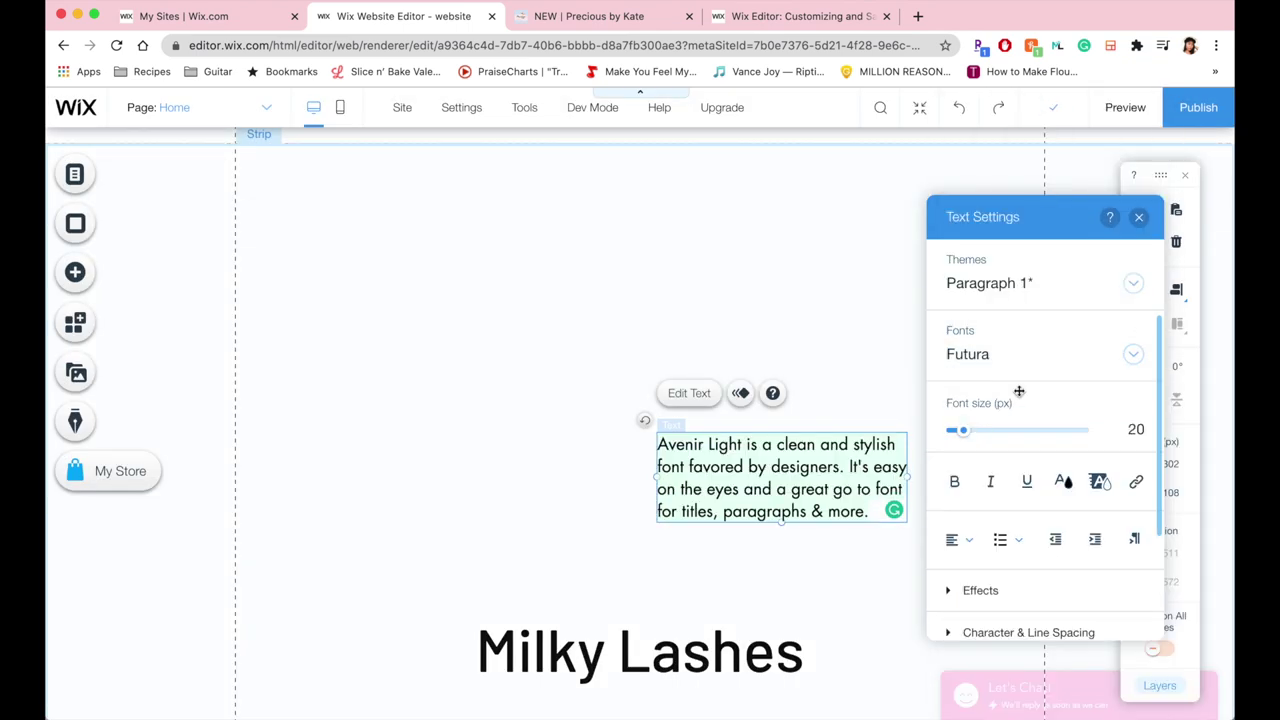
pyautogui.click(1113, 262)
pyautogui.click(837, 487)
# Switch the sample paragraph to the Paragraph 2 theme in Futura
pyautogui.click(1040, 283)
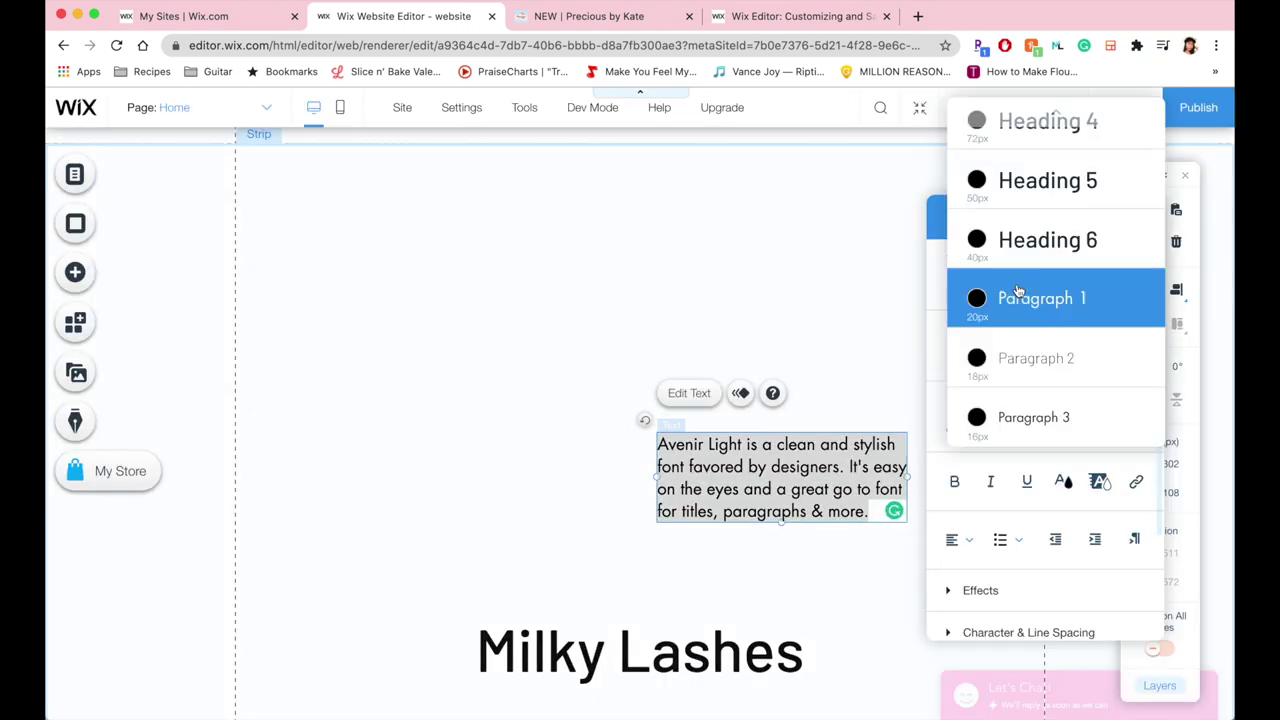
pyautogui.click(1052, 357)
pyautogui.click(1058, 354)
pyautogui.click(1054, 379)
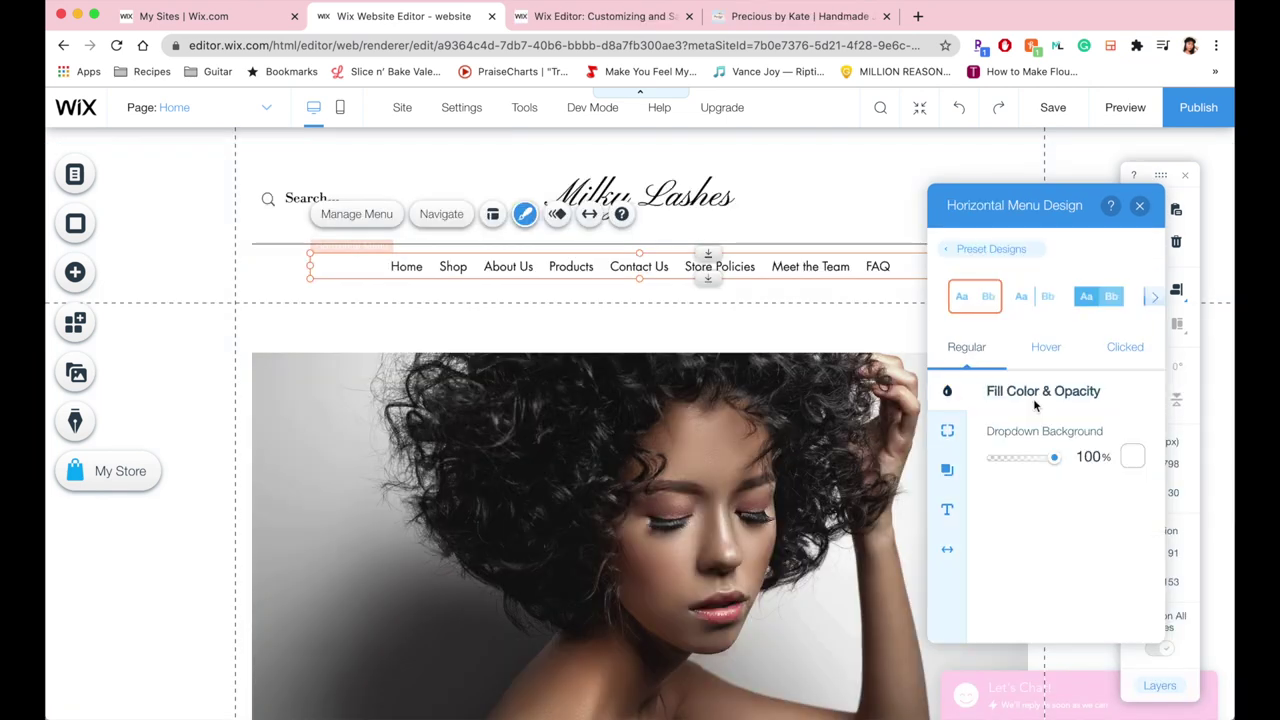
pyautogui.scroll(-5, 1034, 406)
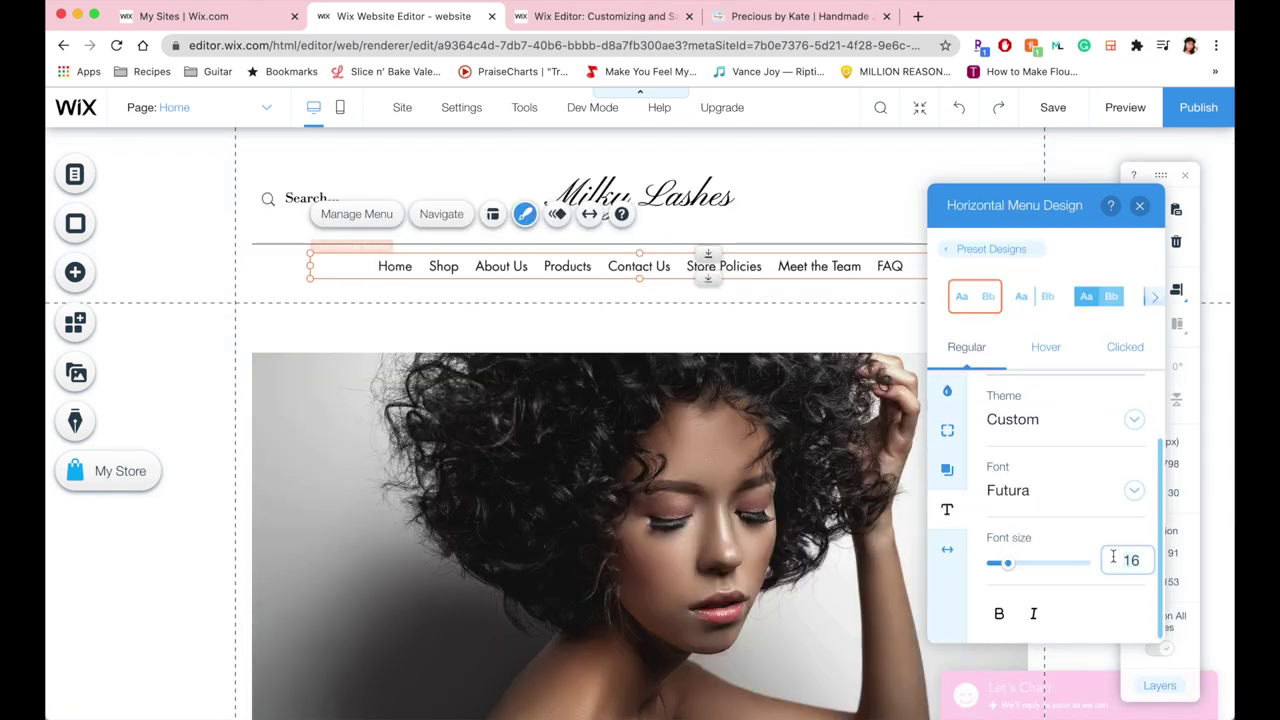
# Commit the 16 px menu font size, keep the menu text black, and add a Members Area
pyautogui.press('Return')
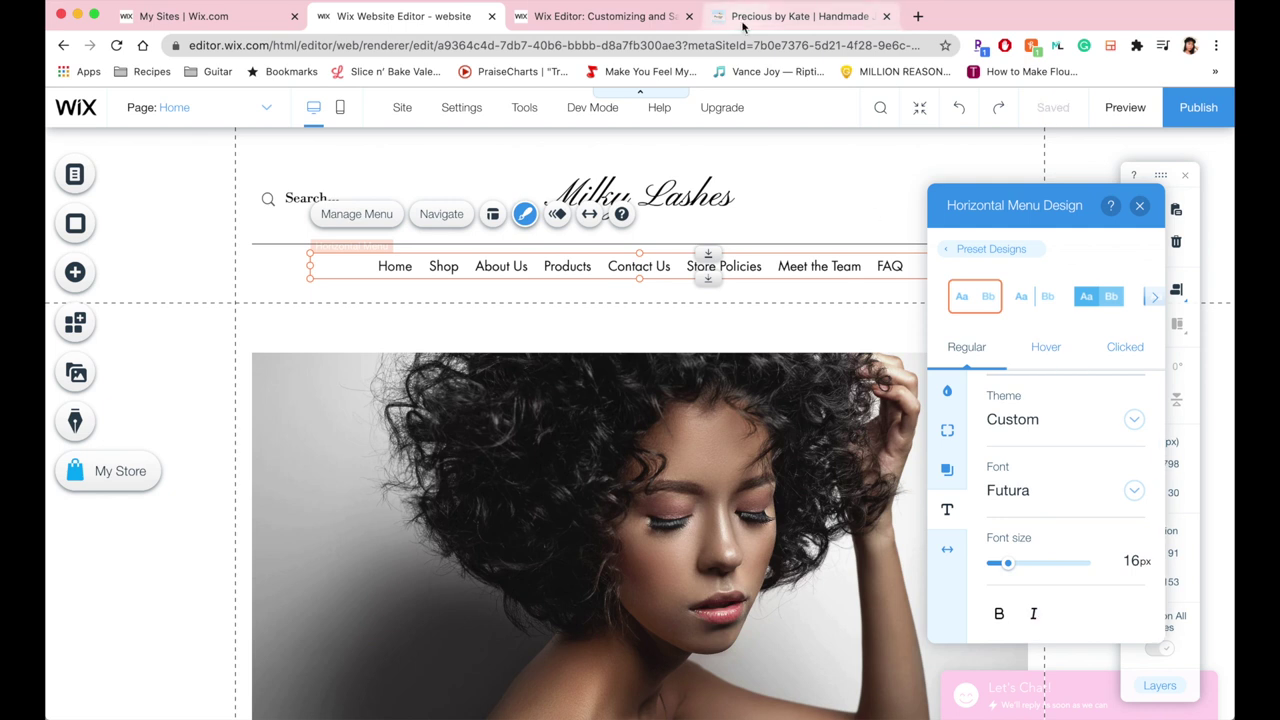
pyautogui.click(800, 16)
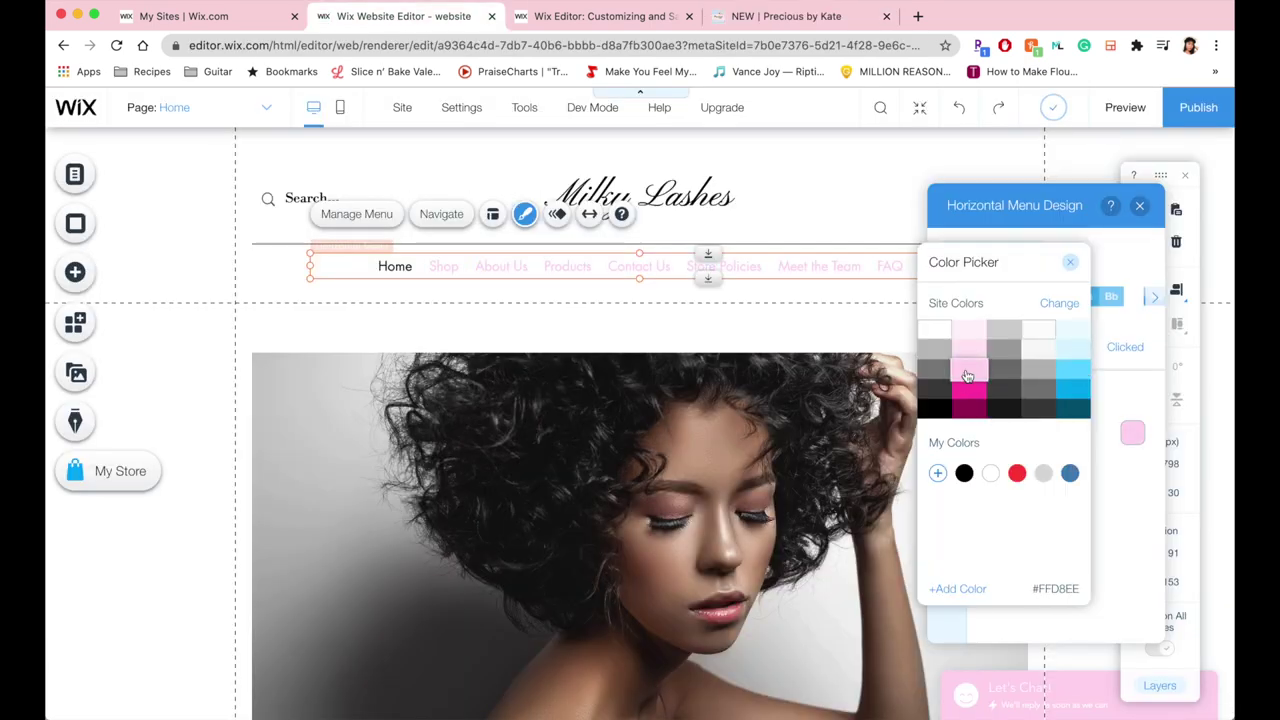
pyautogui.click(820, 471)
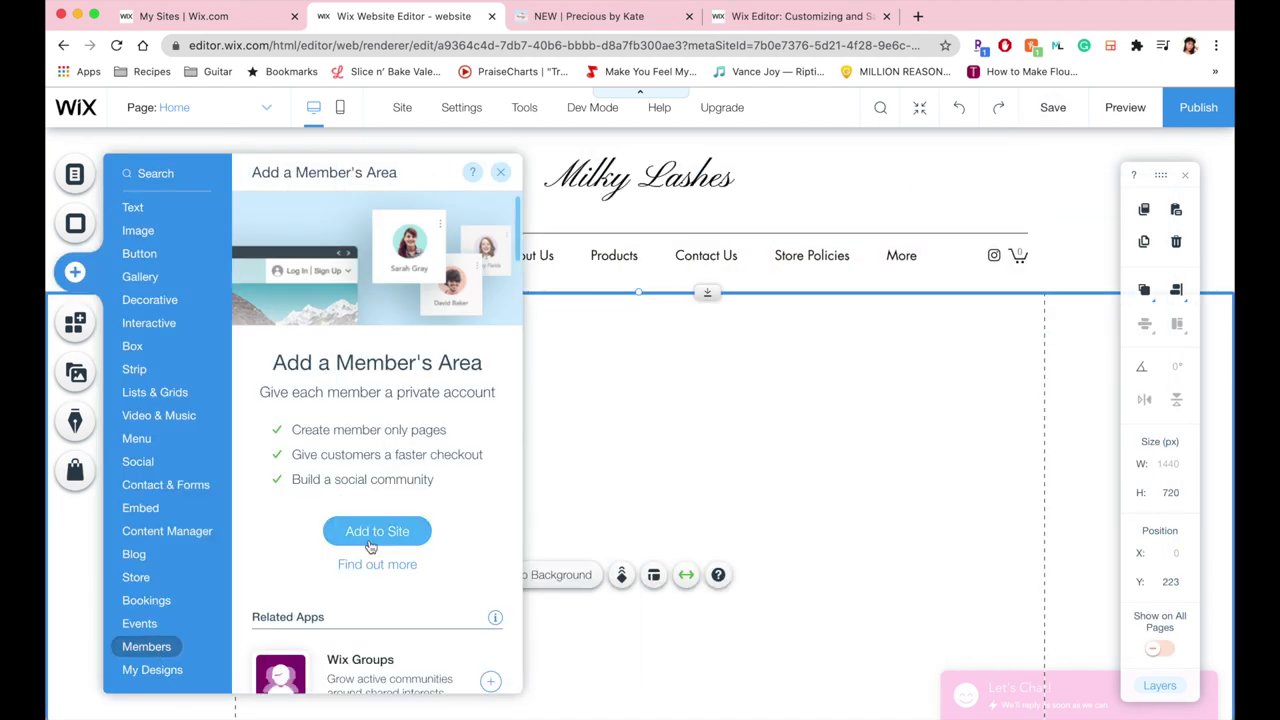
pyautogui.click(369, 538)
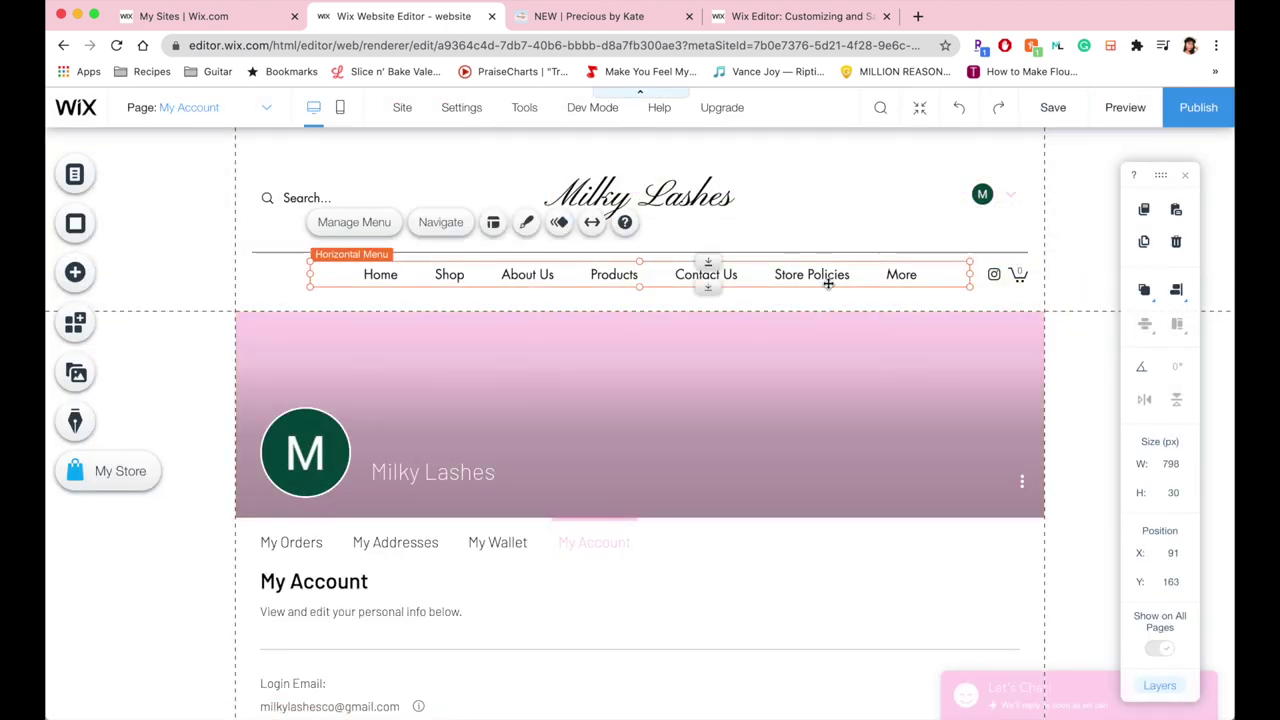
# Select the header's member login bar and open its design settings
pyautogui.click(74, 174)
pyautogui.click(1000, 330)
pyautogui.click(987, 197)
pyautogui.click(1087, 248)
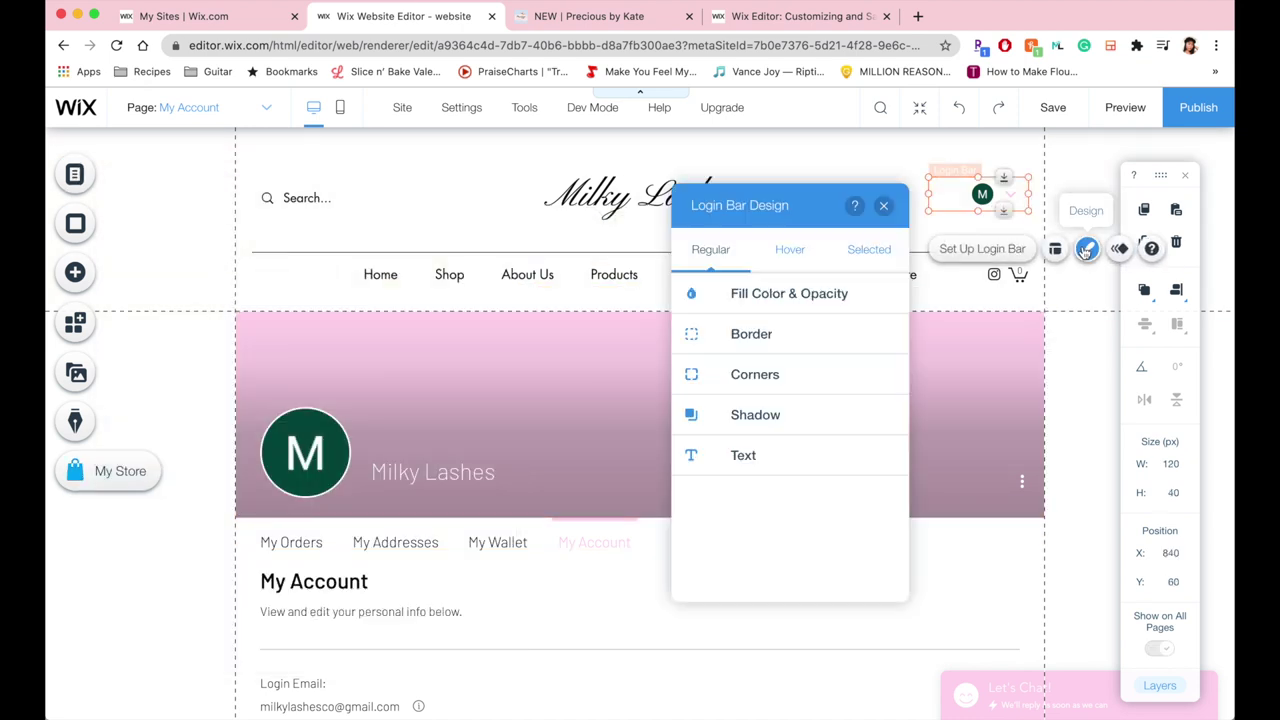
# Set hover text colours for the login bar's dropdown links and member name
pyautogui.click(804, 268)
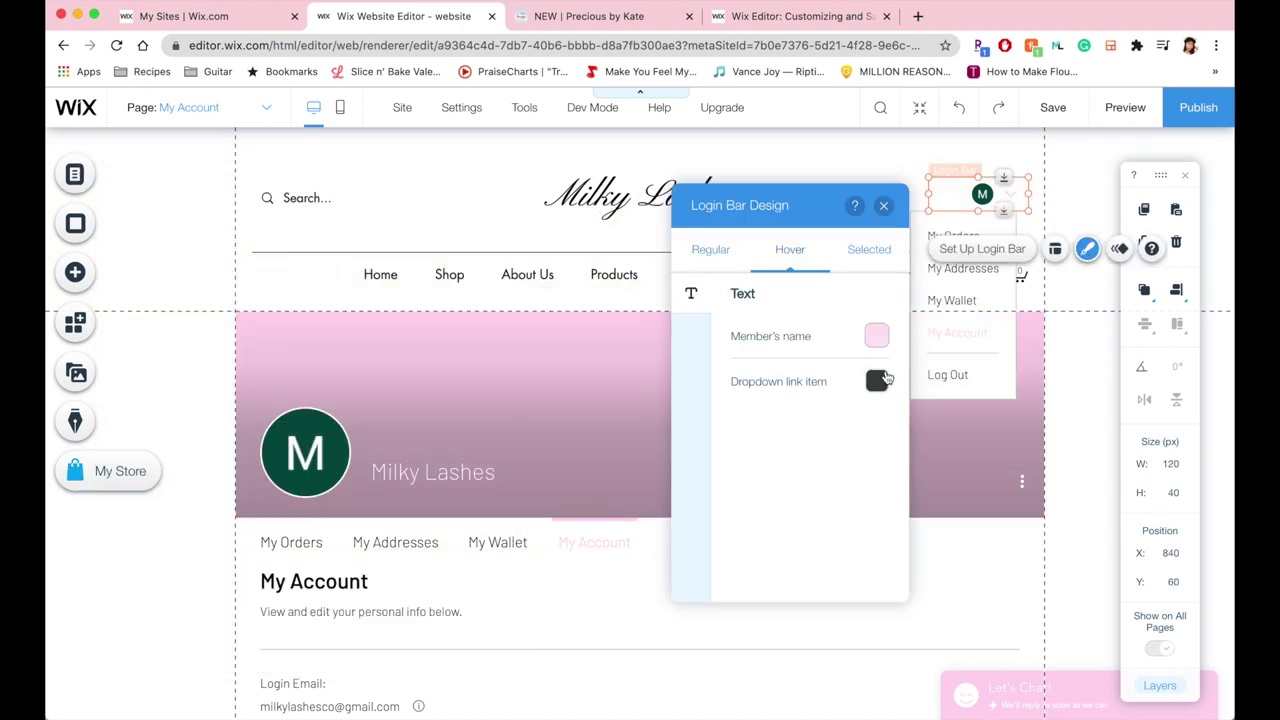
pyautogui.click(877, 381)
pyautogui.click(869, 250)
pyautogui.click(877, 336)
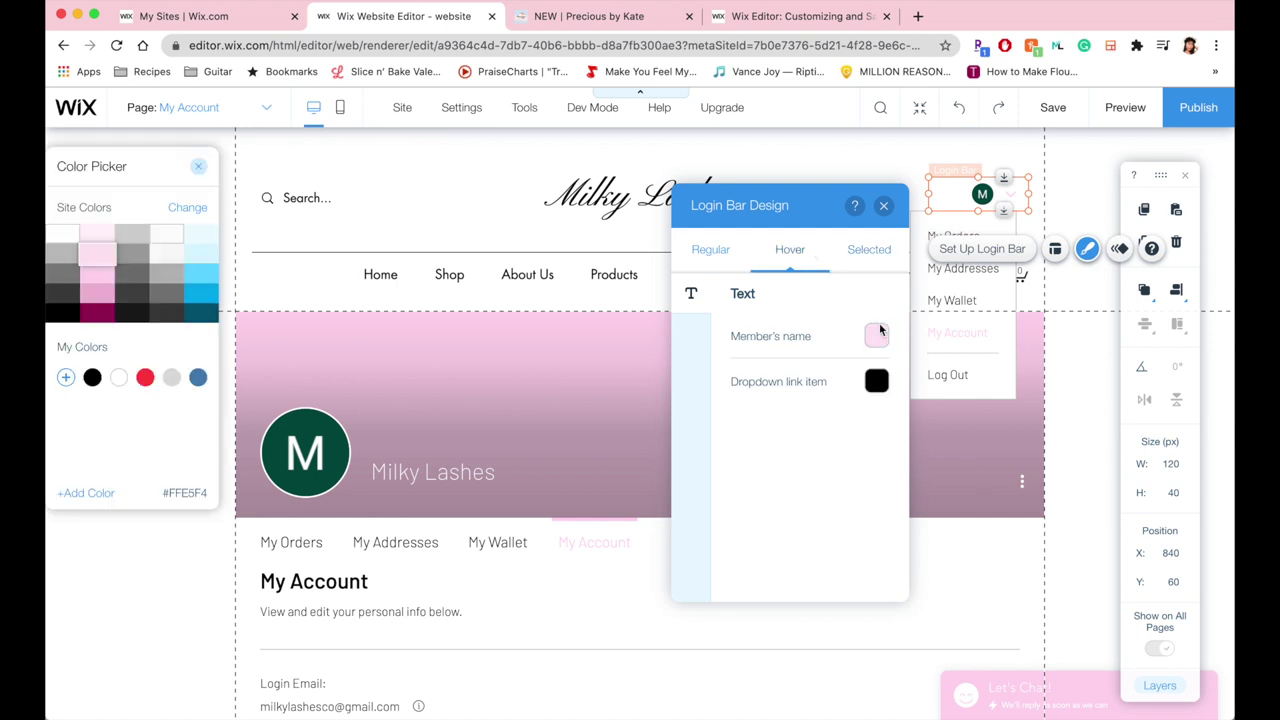
pyautogui.click(61, 318)
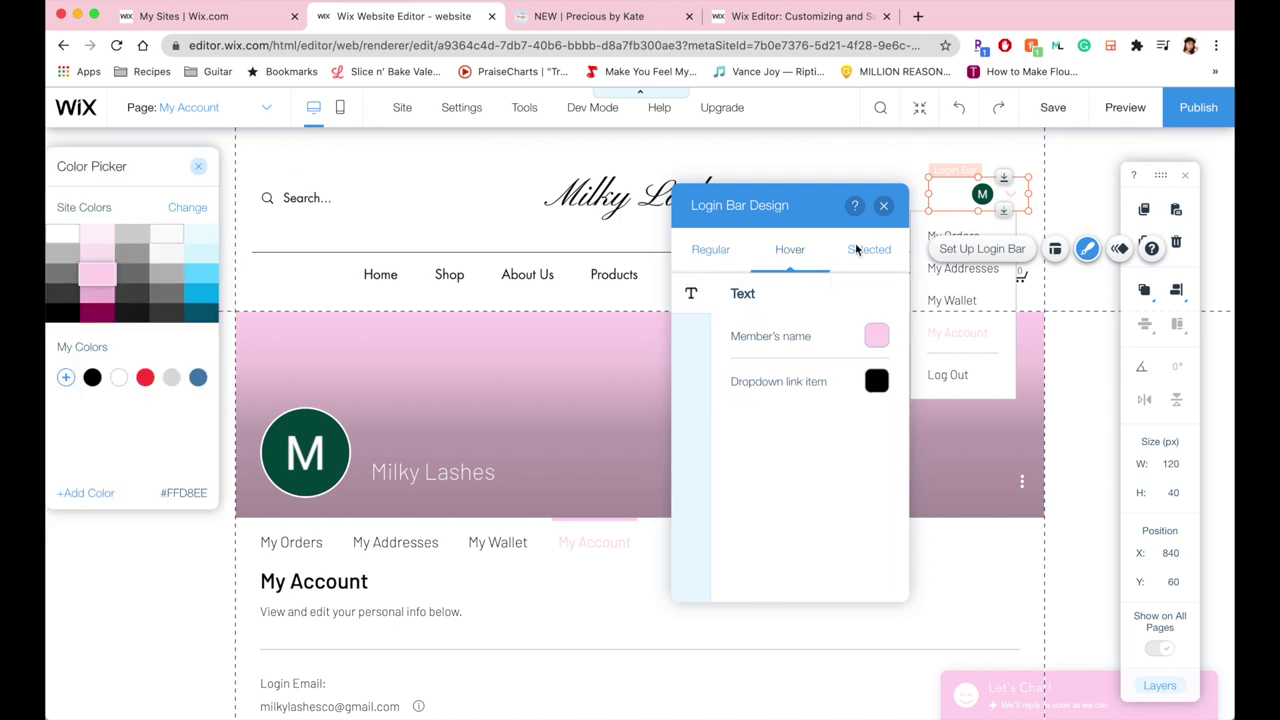
# Give the login bar's regular text the Paragraph 3 theme in Futura
pyautogui.click(715, 249)
pyautogui.click(800, 405)
pyautogui.click(820, 474)
pyautogui.click(826, 305)
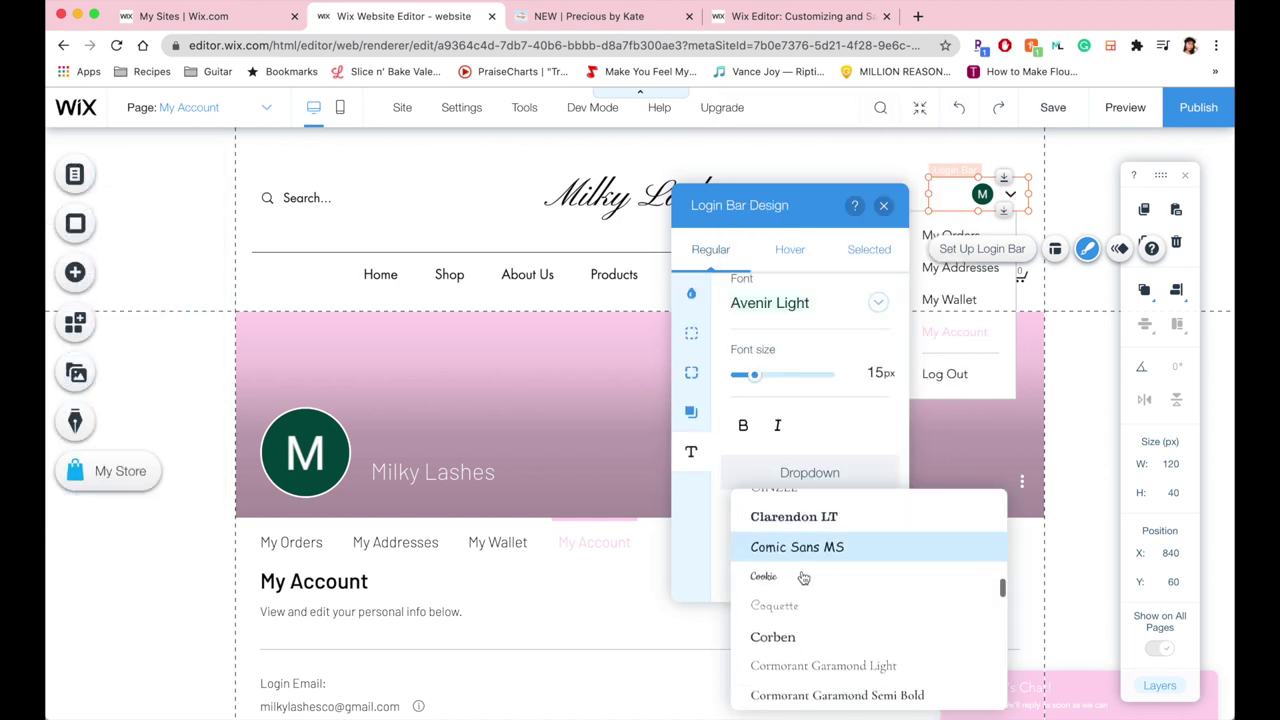
pyautogui.scroll(-6, 803, 578)
pyautogui.click(752, 508)
pyautogui.scroll(3, 818, 428)
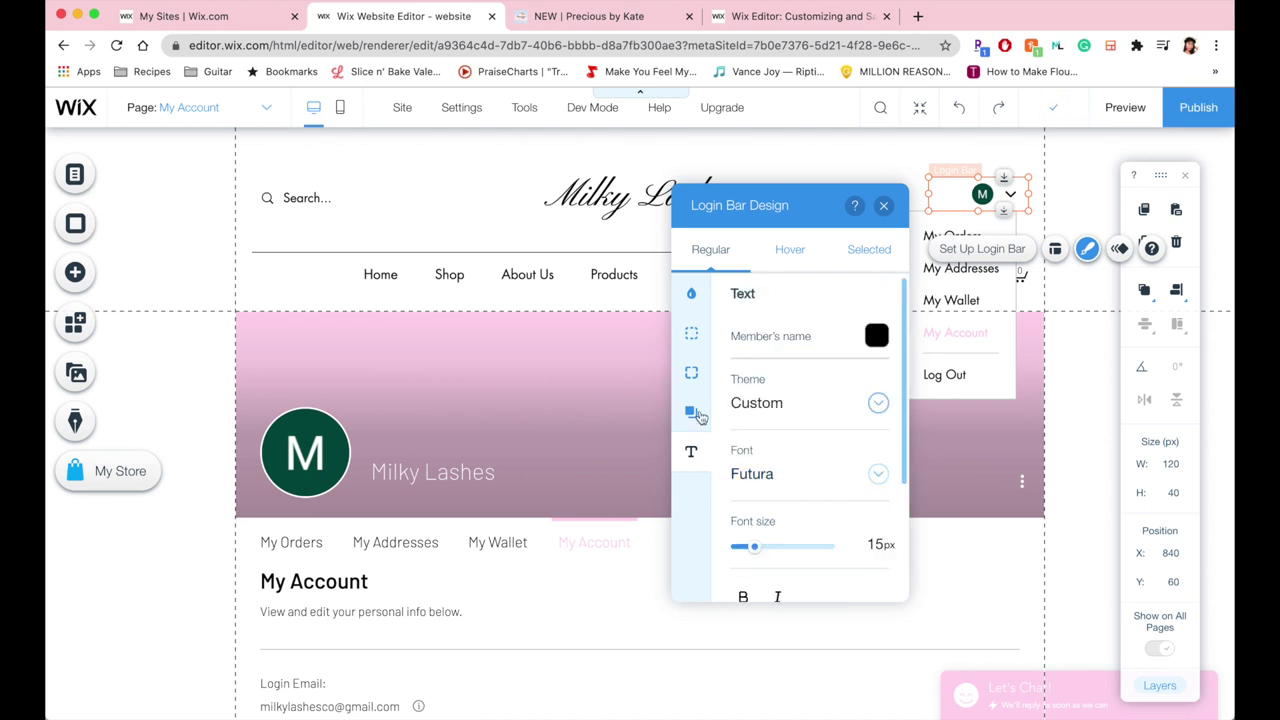
pyautogui.click(790, 249)
pyautogui.click(869, 249)
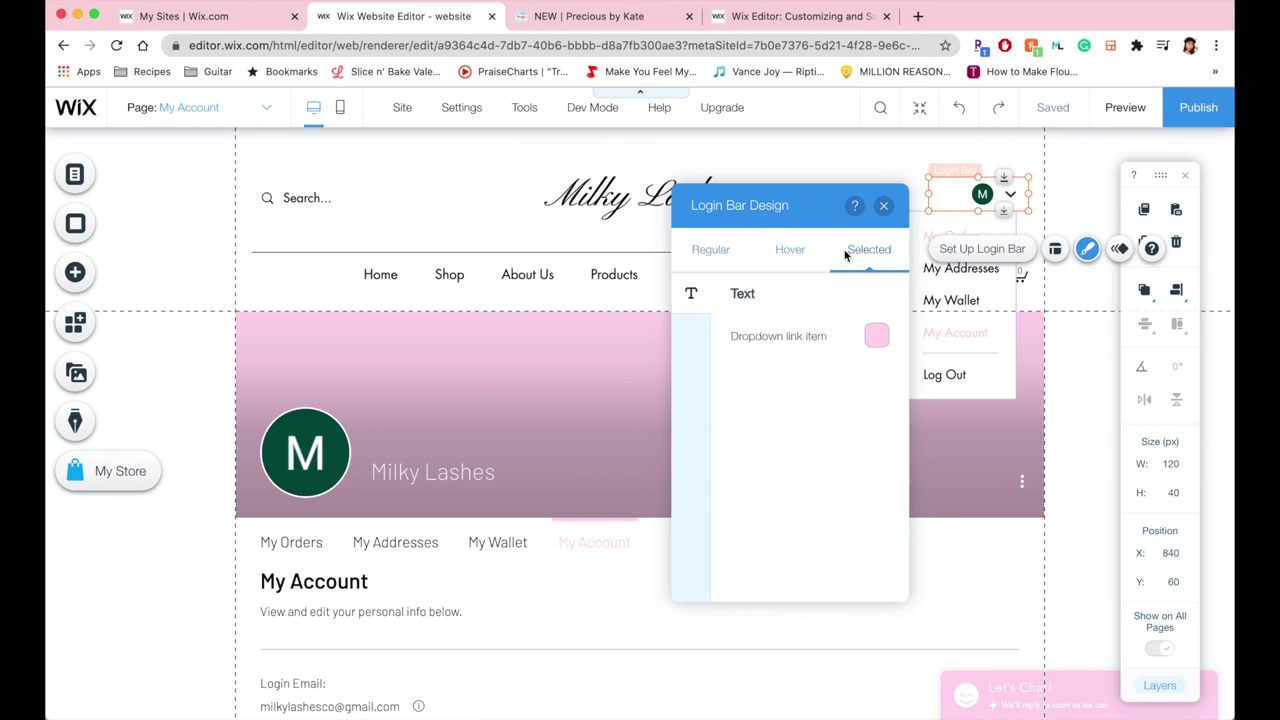
pyautogui.click(944, 433)
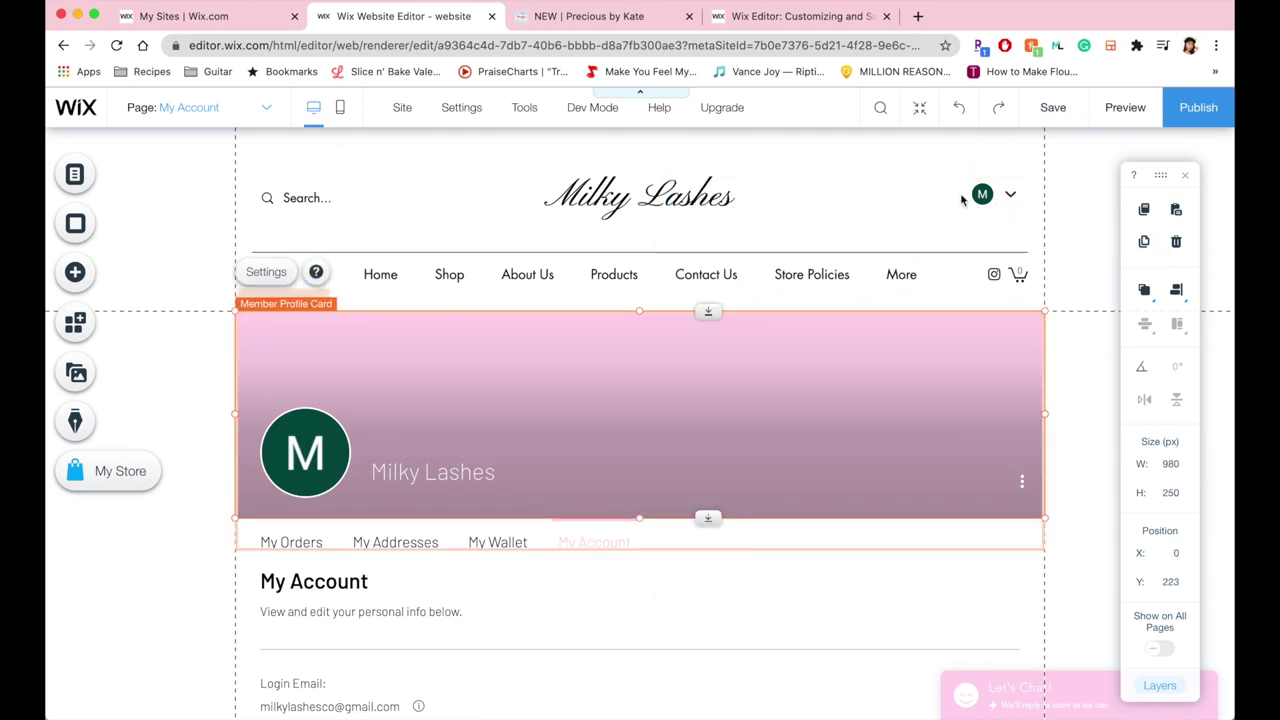
# Choose a pink-bordered button style in the My Orders page design options
pyautogui.click(1018, 274)
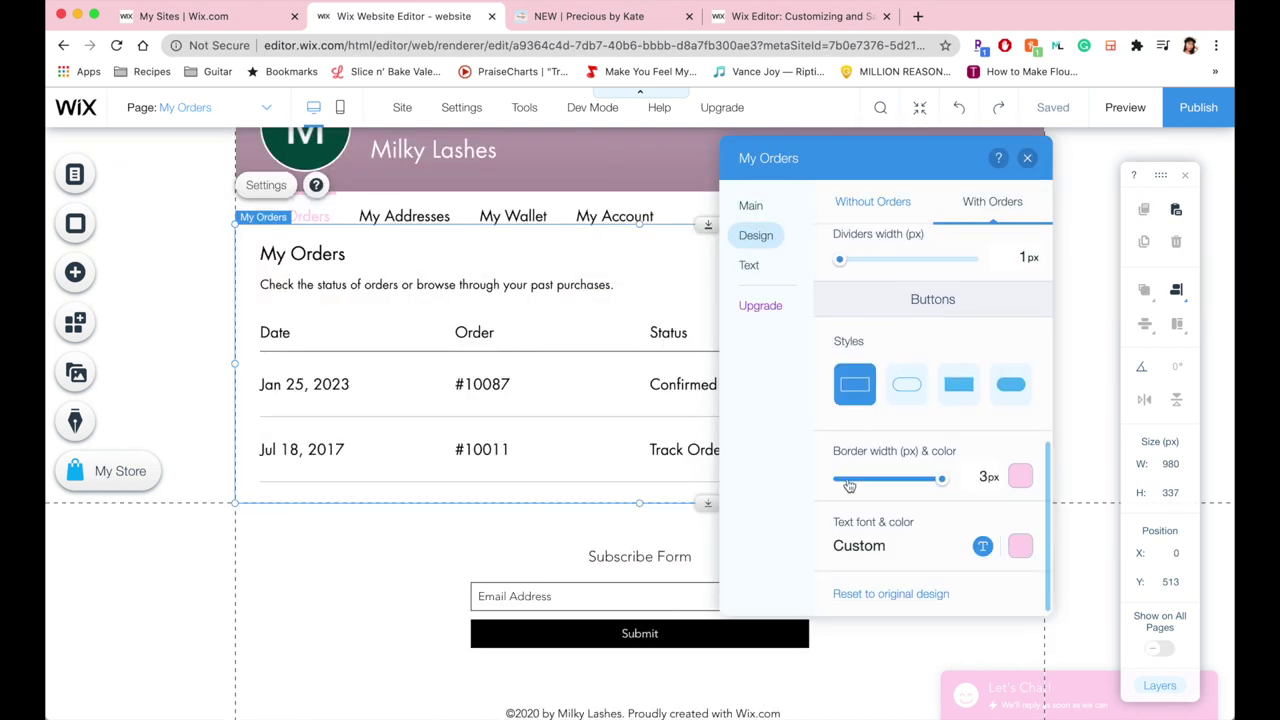
pyautogui.click(749, 265)
pyautogui.click(756, 236)
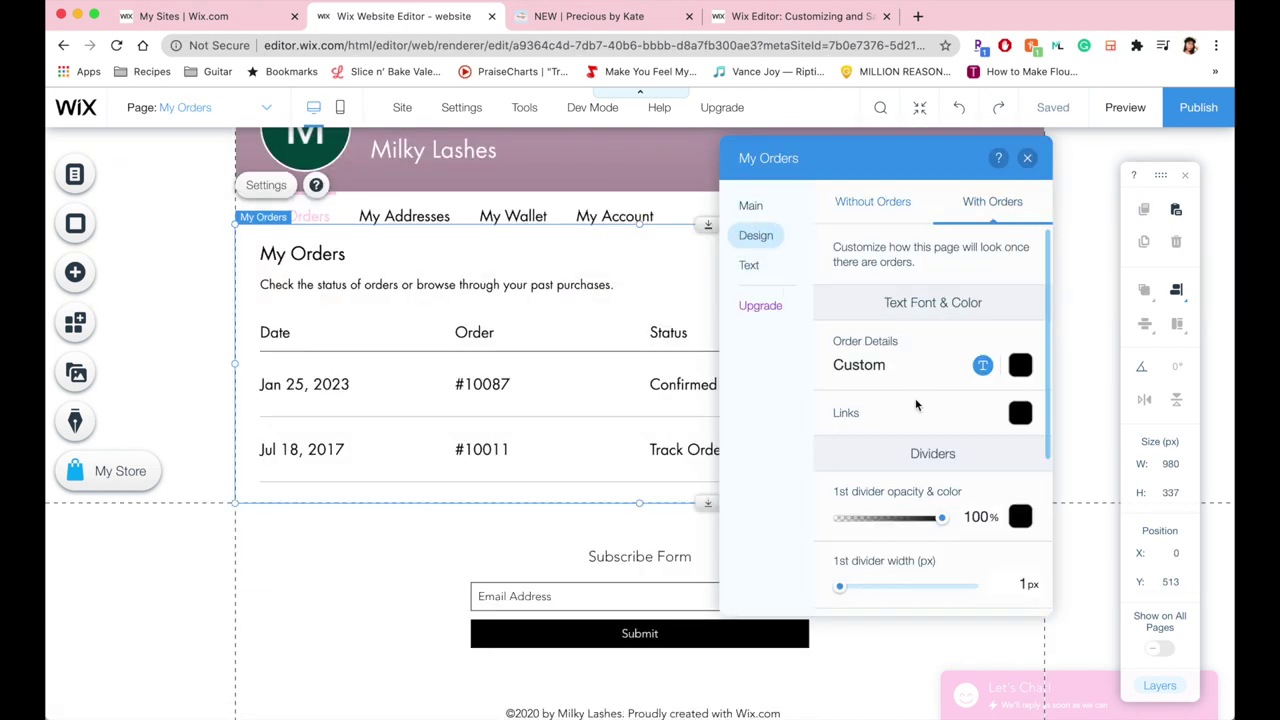
pyautogui.scroll(-3, 914, 403)
pyautogui.scroll(-3, 916, 403)
pyautogui.click(957, 383)
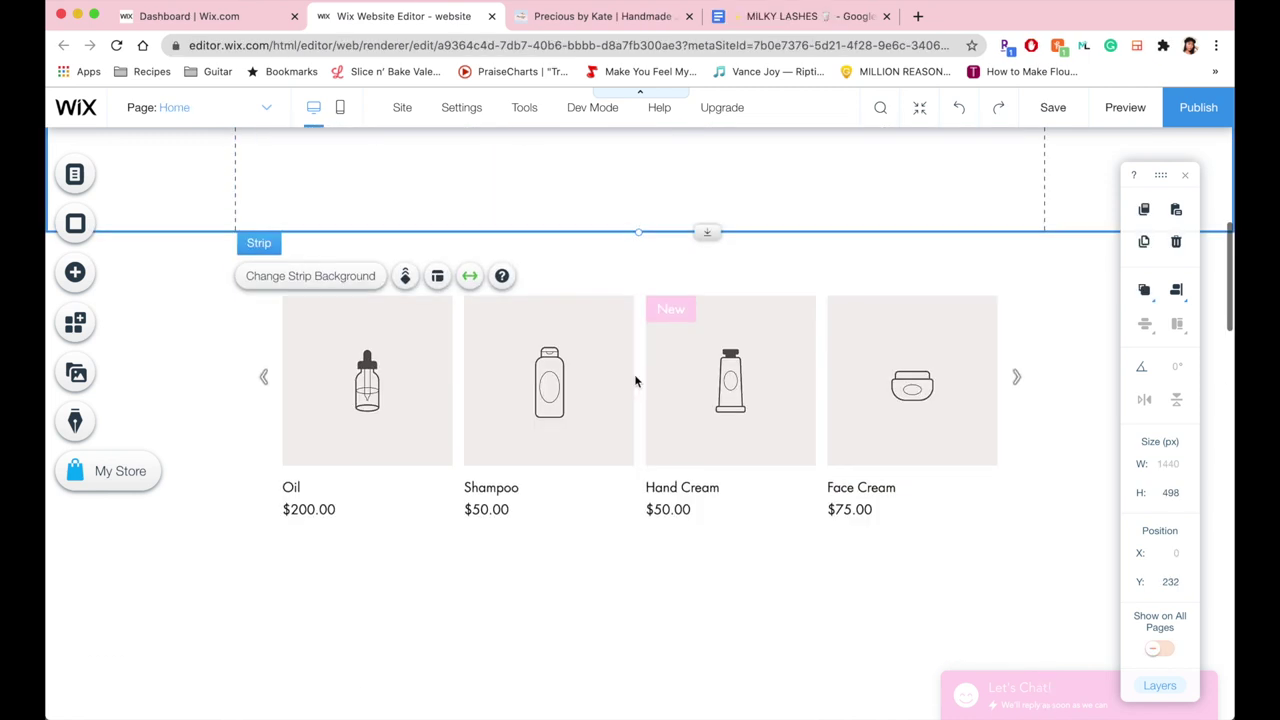
# Move the product Slider Gallery into the strip and type the 'Shop All Lashes' heading
pyautogui.scroll(4, 635, 380)
pyautogui.moveTo(620, 560); pyautogui.dragTo(617, 203)
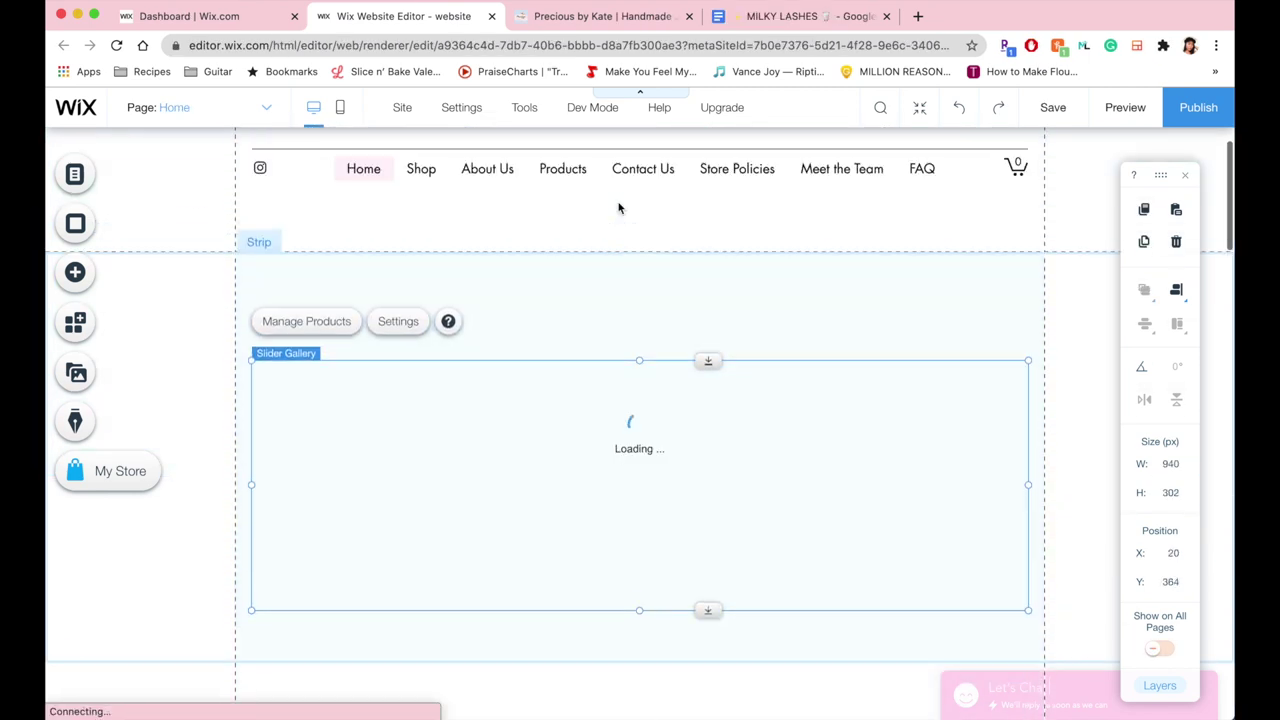
pyautogui.moveTo(652, 517); pyautogui.dragTo(640, 506)
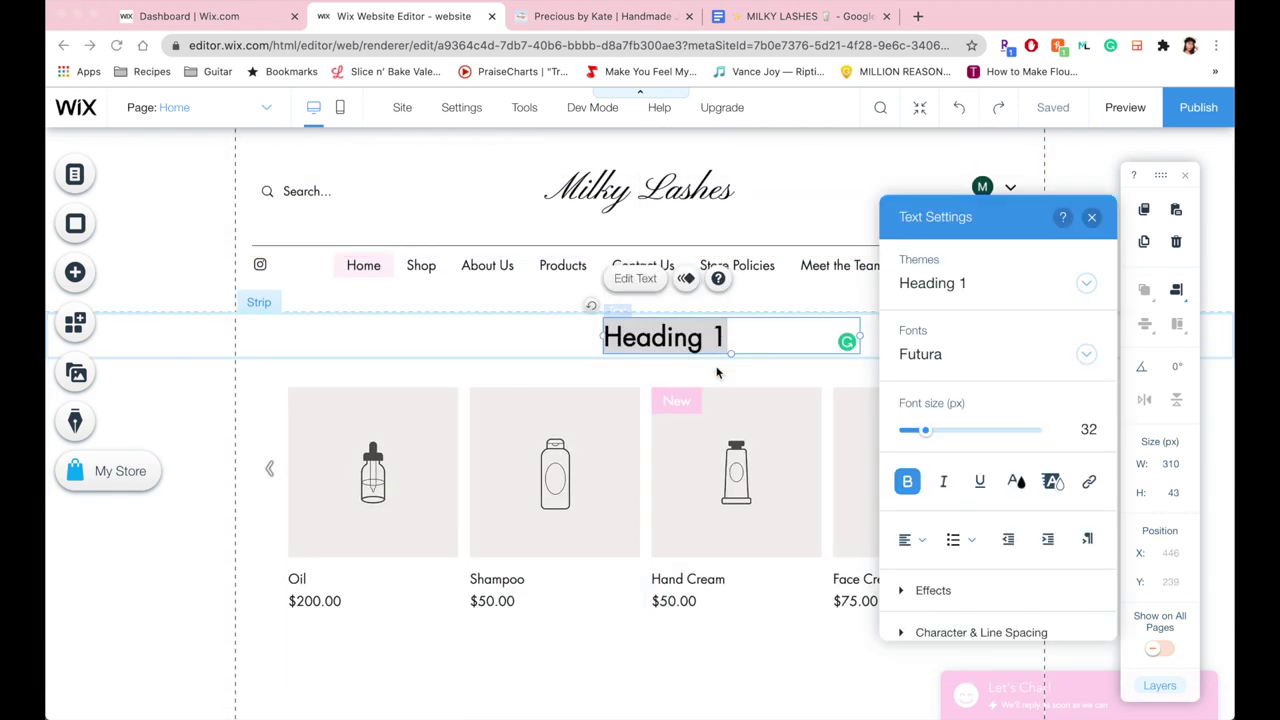
pyautogui.write('Shop All Lashes')
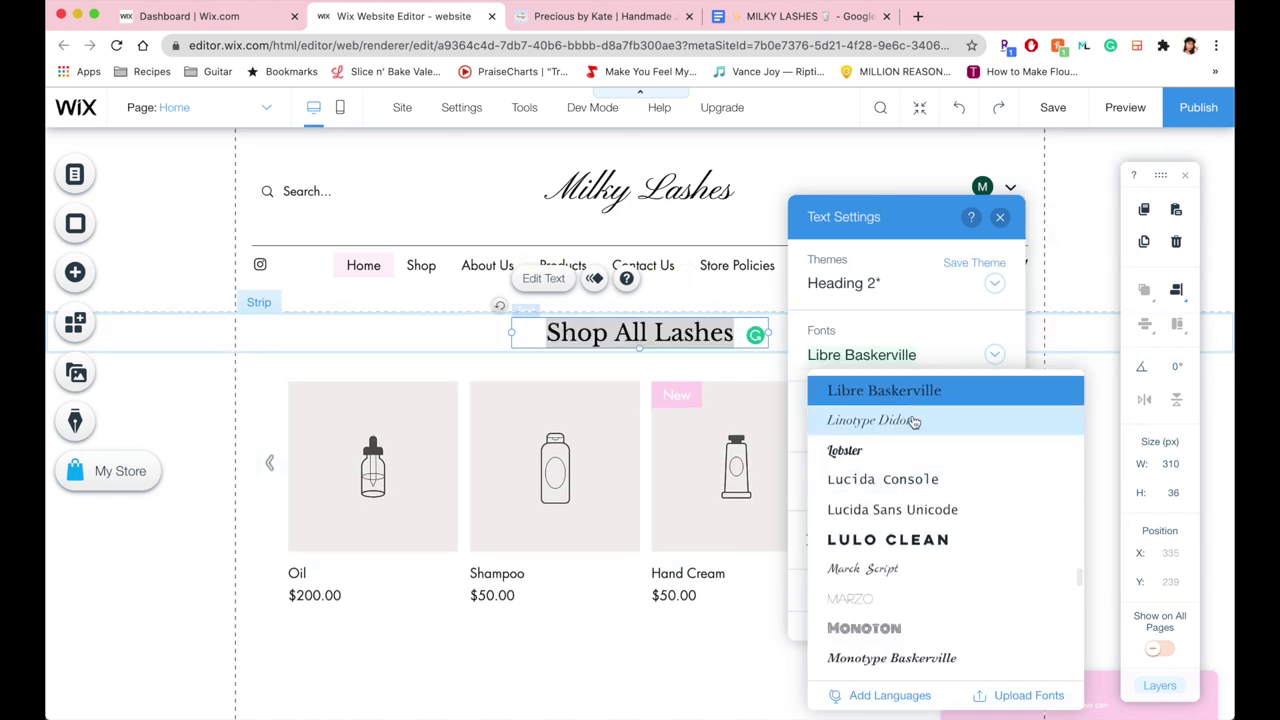
# Set the heading font to Linotype Didot at 24 px
pyautogui.click(870, 417)
pyautogui.moveTo(851, 430); pyautogui.dragTo(829, 430)
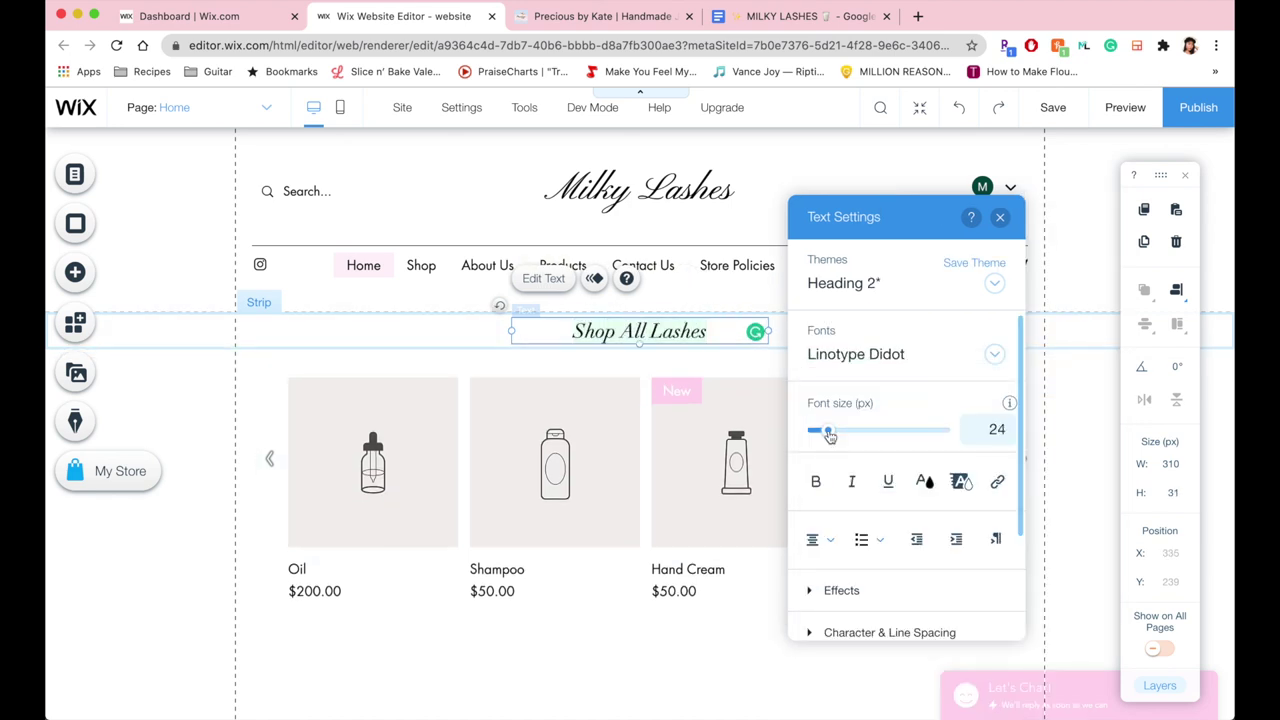
pyautogui.click(993, 430)
pyautogui.write('26')
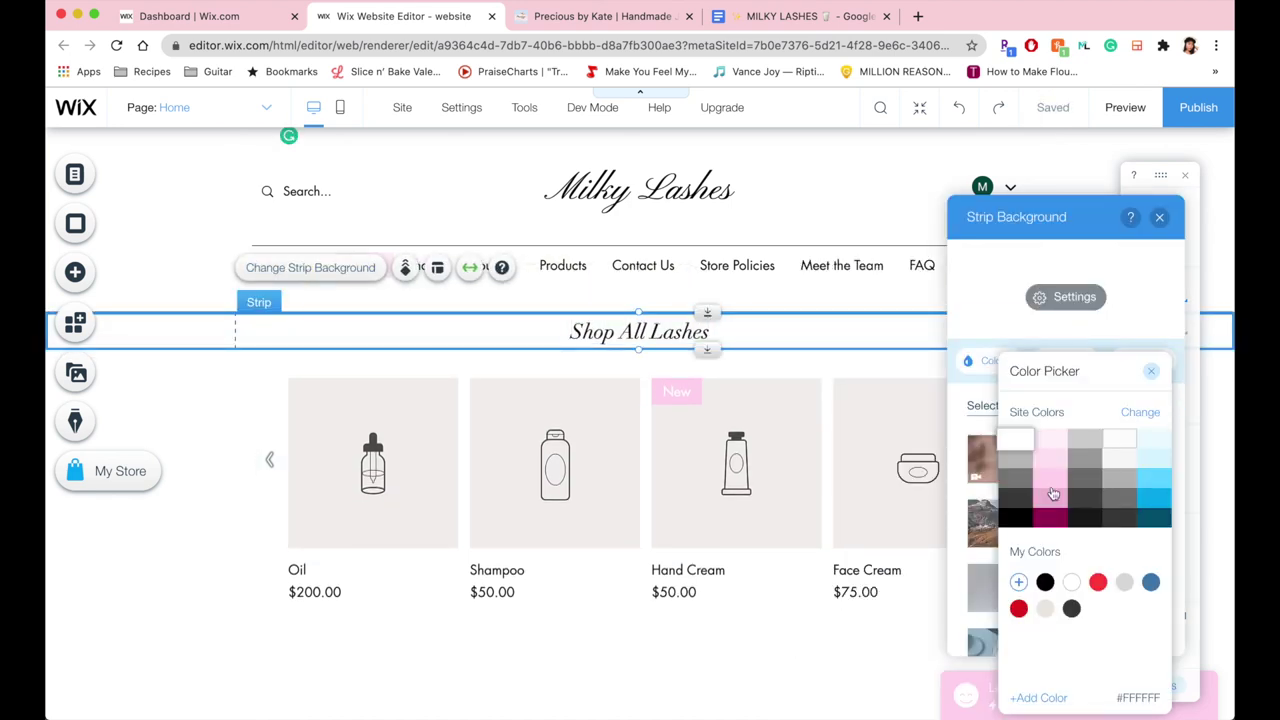
# Give the strip a light pink #FFF2F9 background and tighten it around the heading
pyautogui.click(1056, 444)
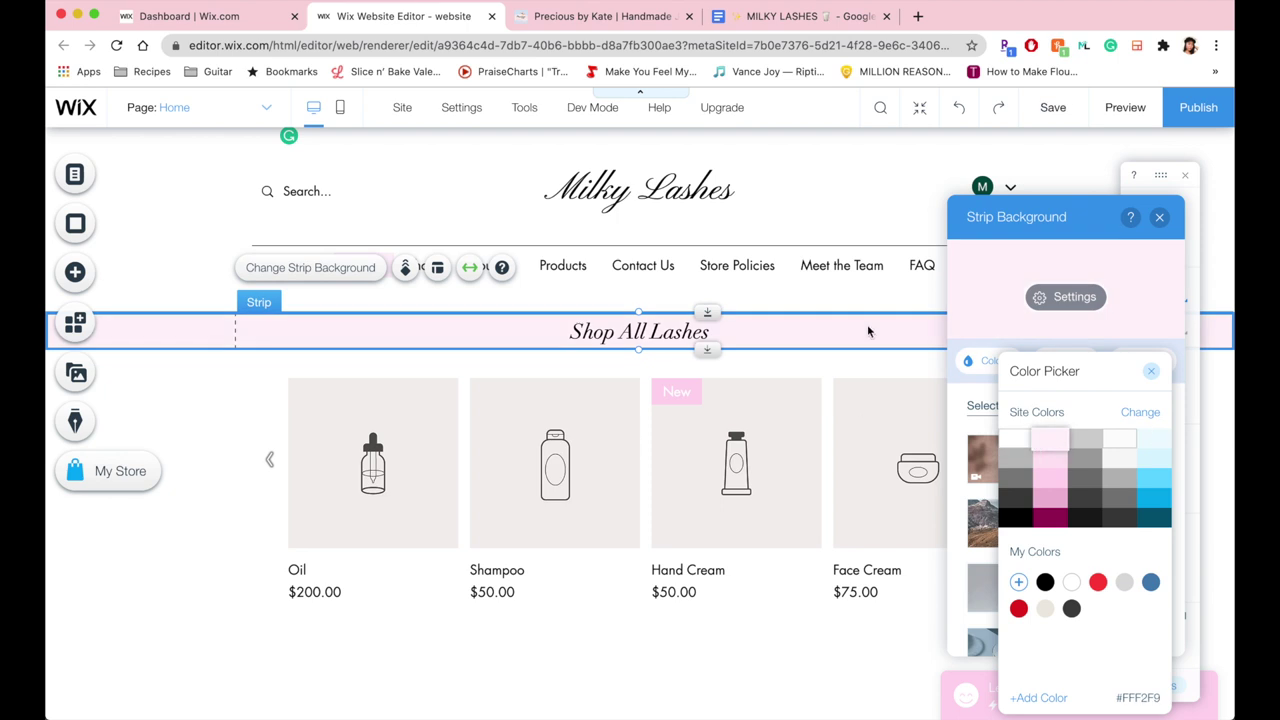
pyautogui.click(608, 334)
pyautogui.moveTo(710, 316); pyautogui.dragTo(710, 293)
pyautogui.click(783, 308)
pyautogui.scroll(-4, 1080, 314)
pyautogui.scroll(2, 749, 546)
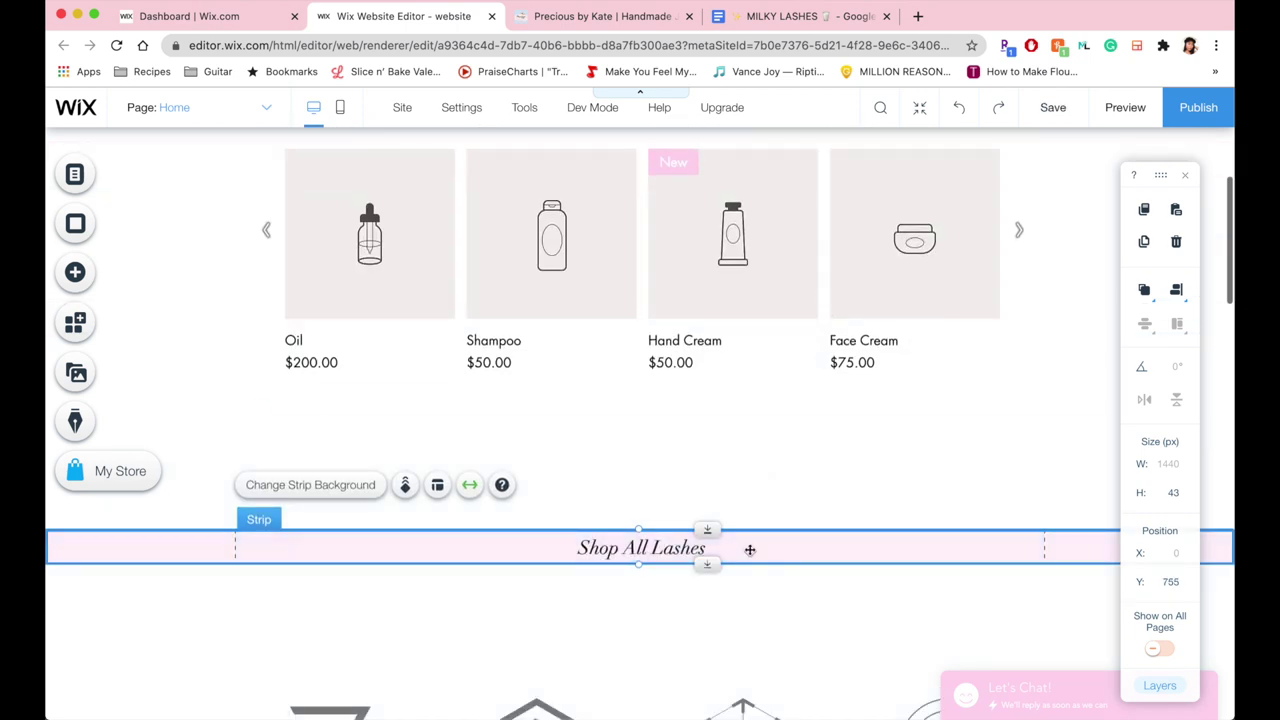
pyautogui.moveTo(749, 546); pyautogui.dragTo(826, 414)
# Rename the heading to 'About Us', enlarge the strip and add a paragraph to it
pyautogui.doubleClick(641, 438)
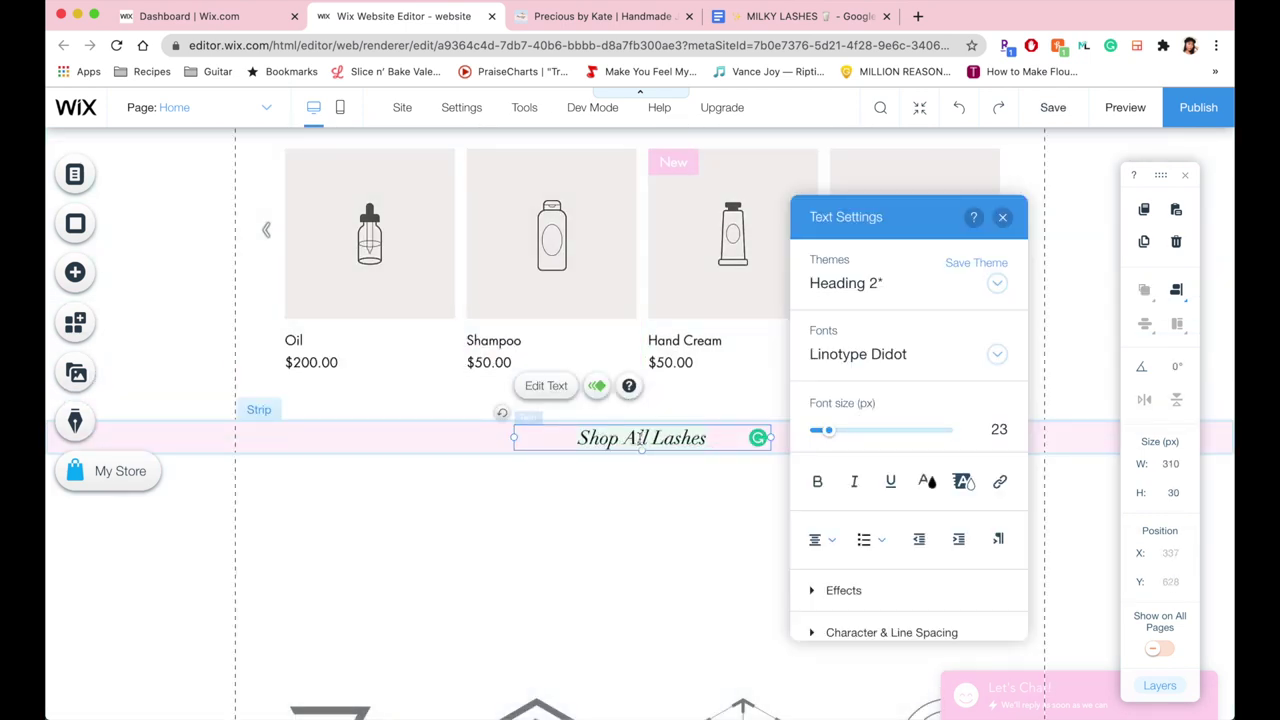
pyautogui.click(643, 451)
pyautogui.moveTo(643, 451); pyautogui.dragTo(651, 537)
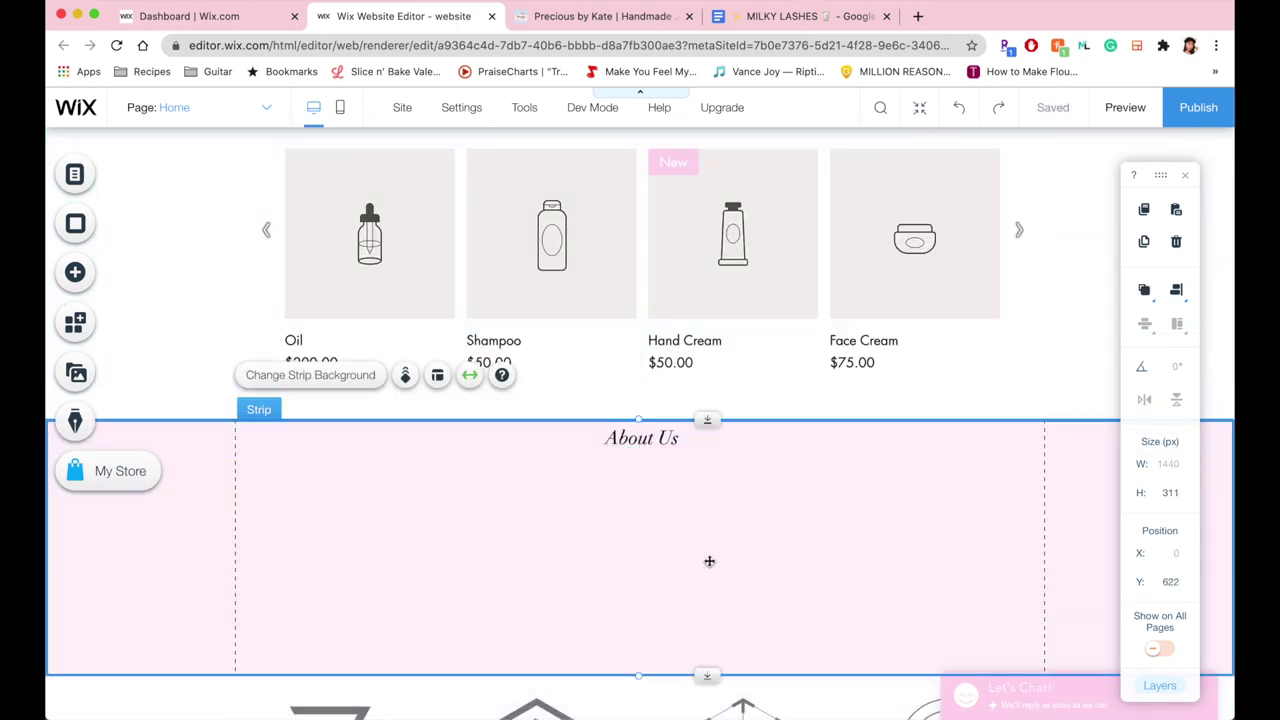
pyautogui.scroll(-2, 651, 537)
pyautogui.click(75, 272)
pyautogui.moveTo(446, 441); pyautogui.dragTo(480, 343)
# Check the Instagram feed's Layout options in its settings
pyautogui.scroll(-3, 480, 343)
pyautogui.click(640, 460)
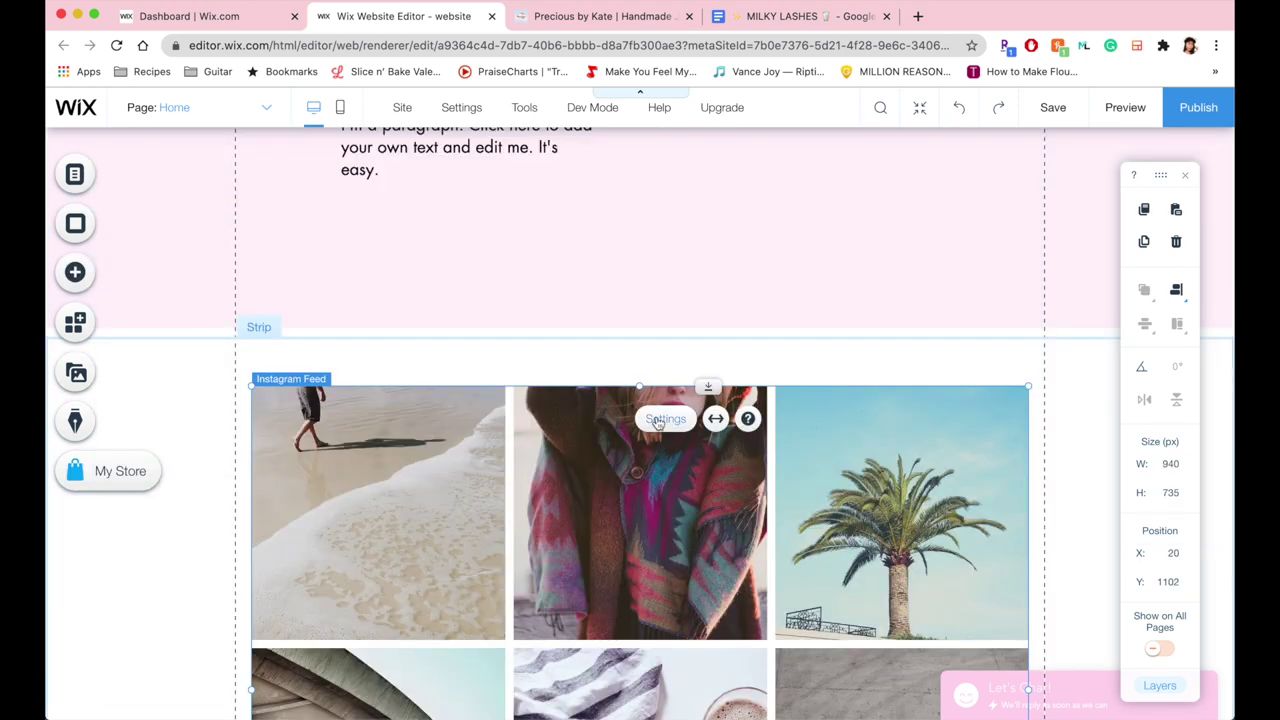
pyautogui.click(665, 418)
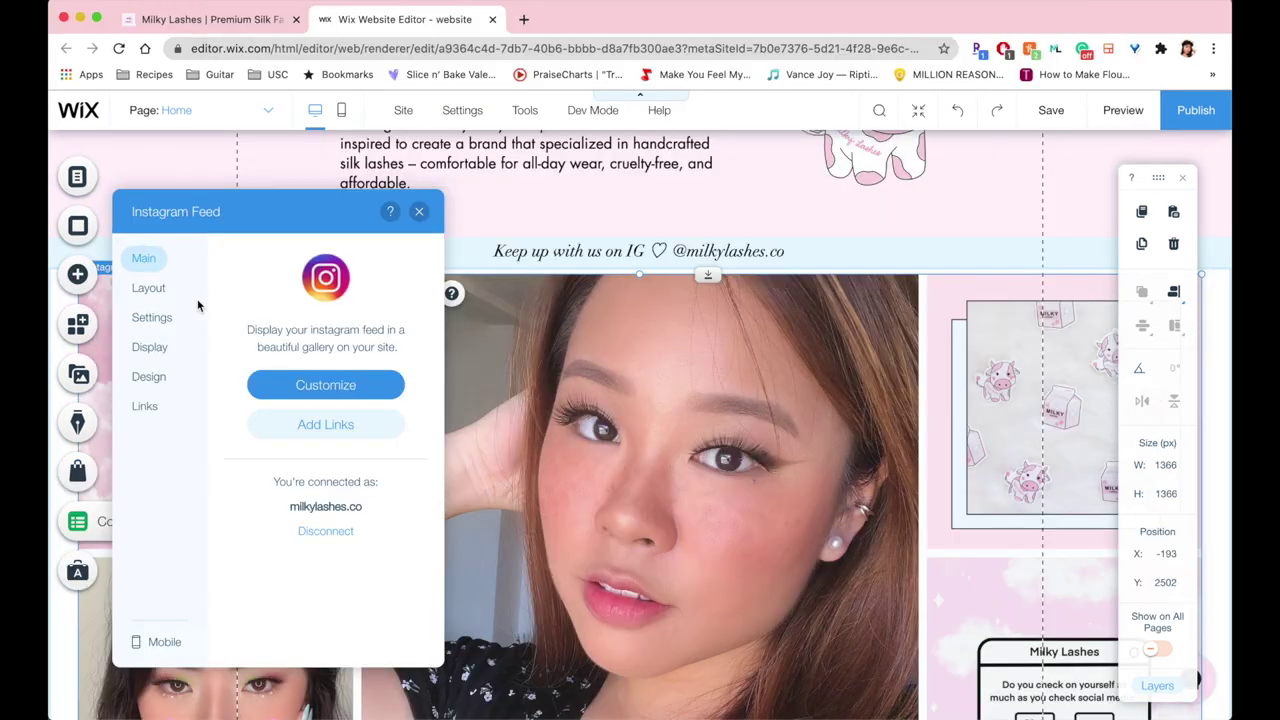
pyautogui.click(143, 288)
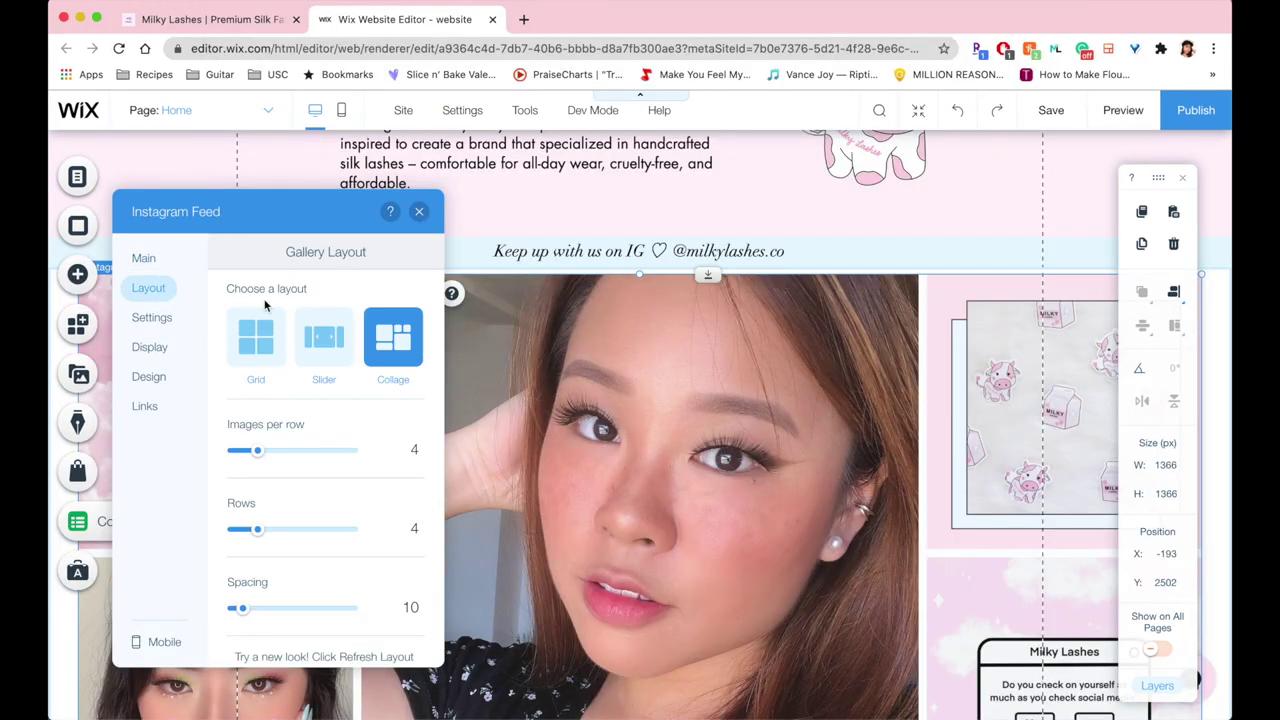
pyautogui.click(572, 396)
# Browse the Precious by Kate reference site for ideas, then return to the editor
pyautogui.scroll(-10, 572, 396)
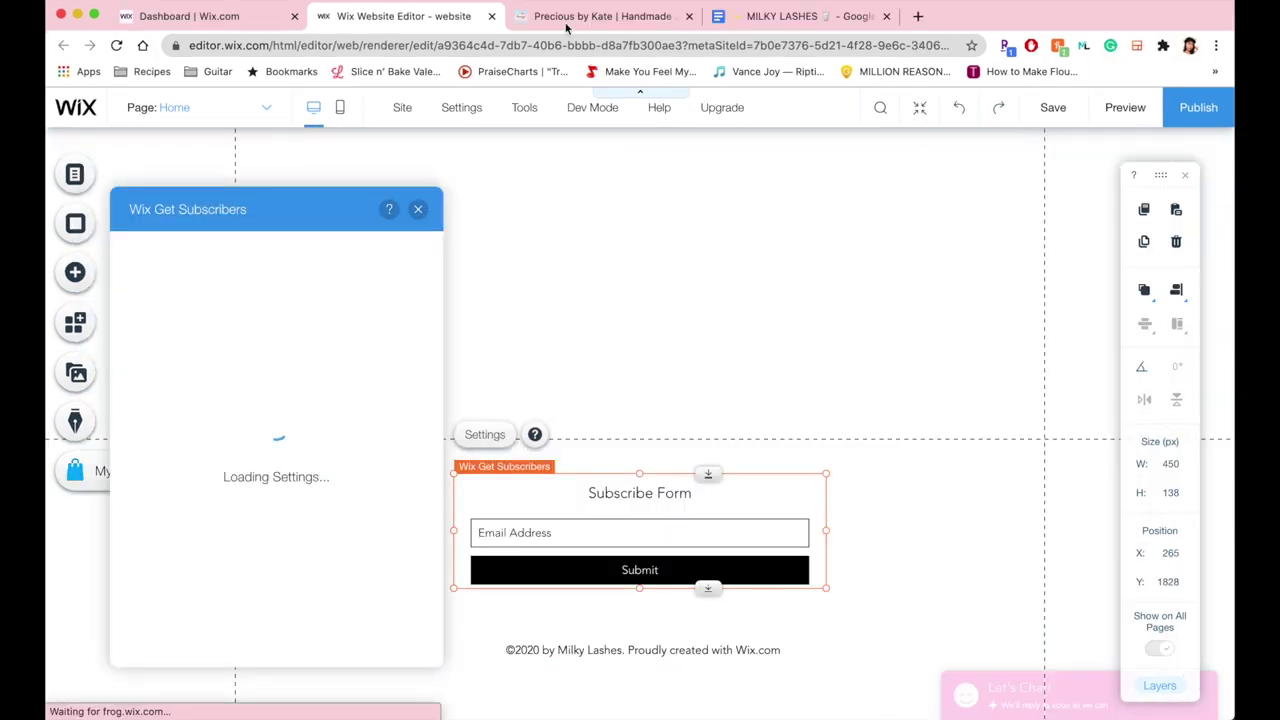
pyautogui.click(566, 27)
pyautogui.scroll(10, 514, 351)
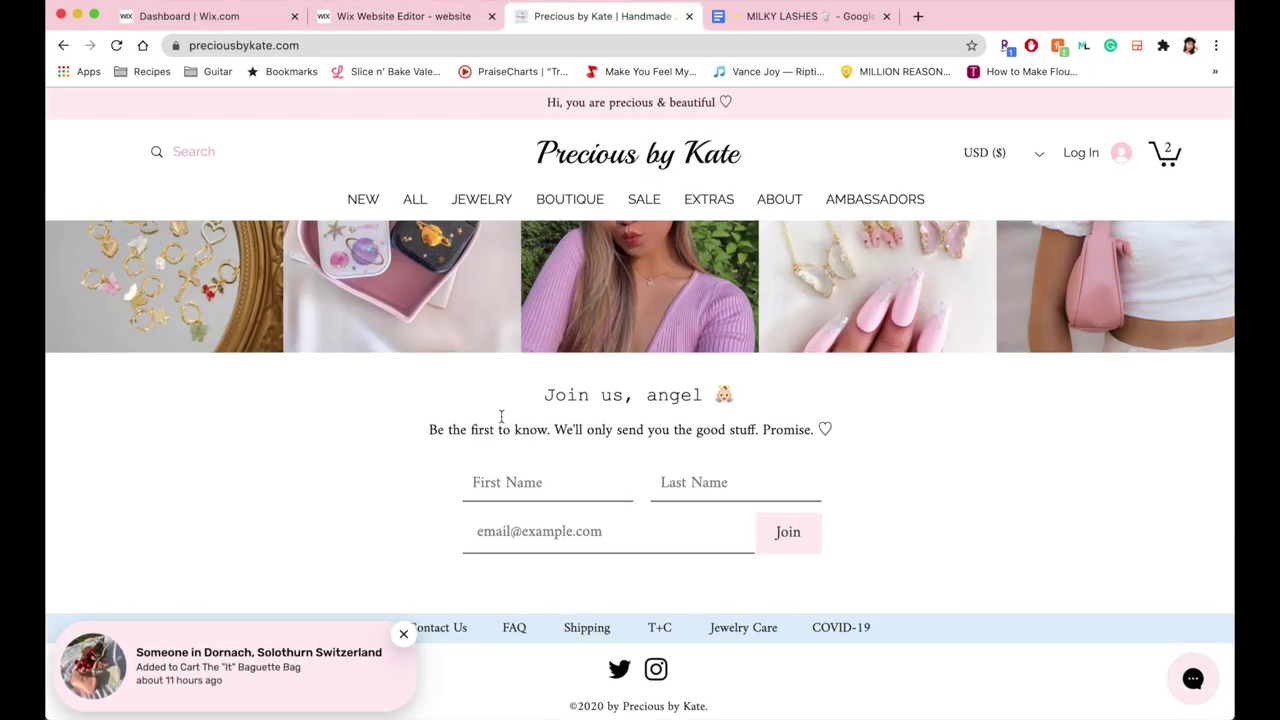
pyautogui.scroll(-4, 503, 422)
pyautogui.scroll(5, 600, 450)
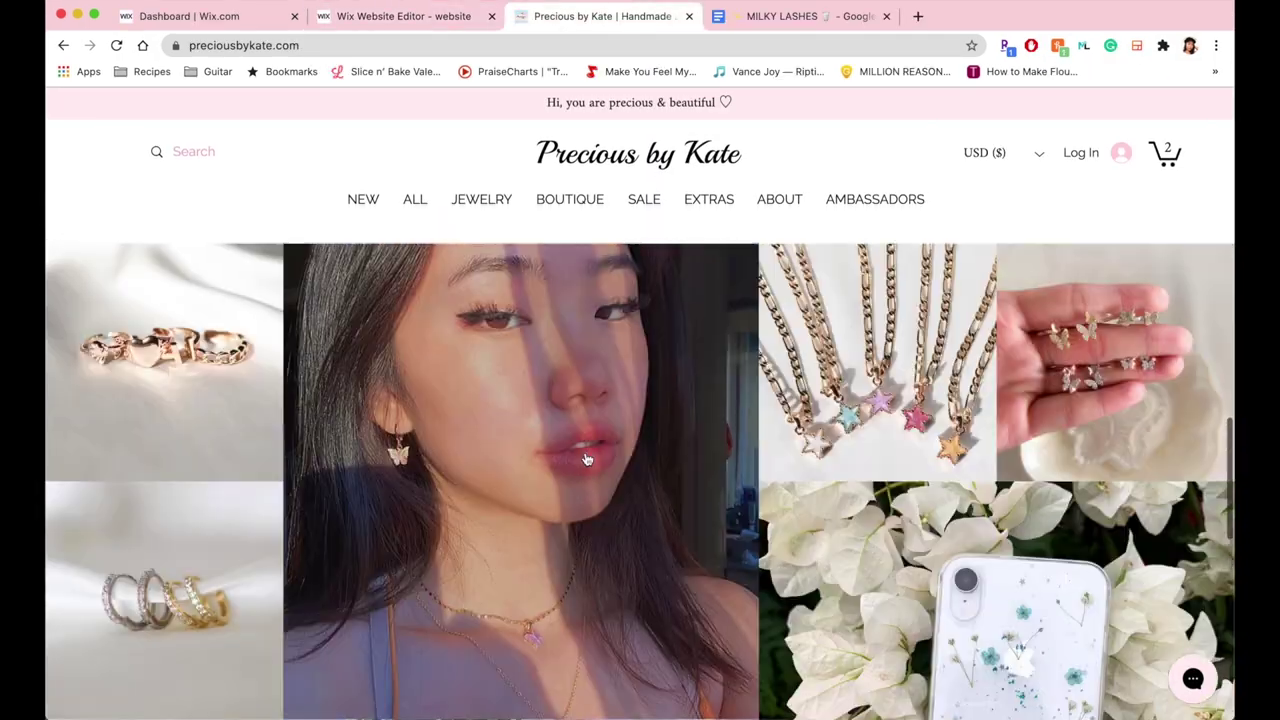
pyautogui.scroll(-5, 887, 492)
pyautogui.scroll(-5, 887, 492)
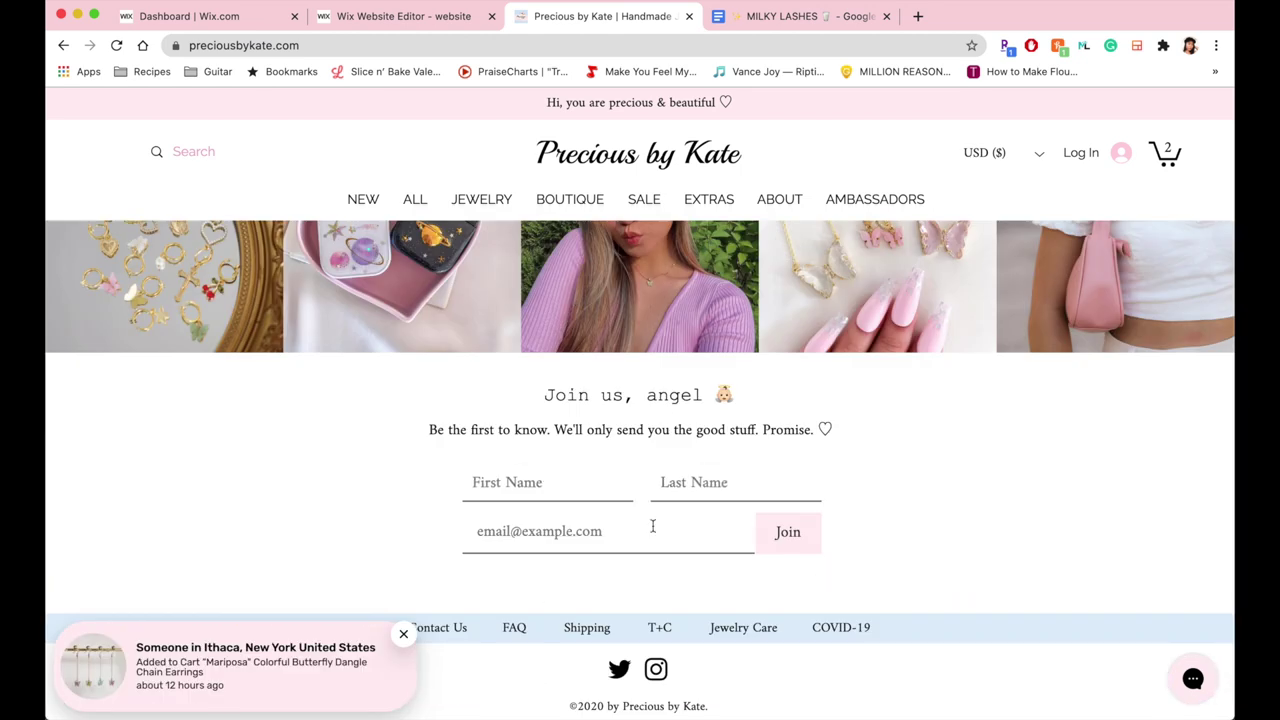
pyautogui.click(466, 20)
# Add a Name field and set the subscribe form title to 'Join Our Mailing List for 15% Off'
pyautogui.click(146, 290)
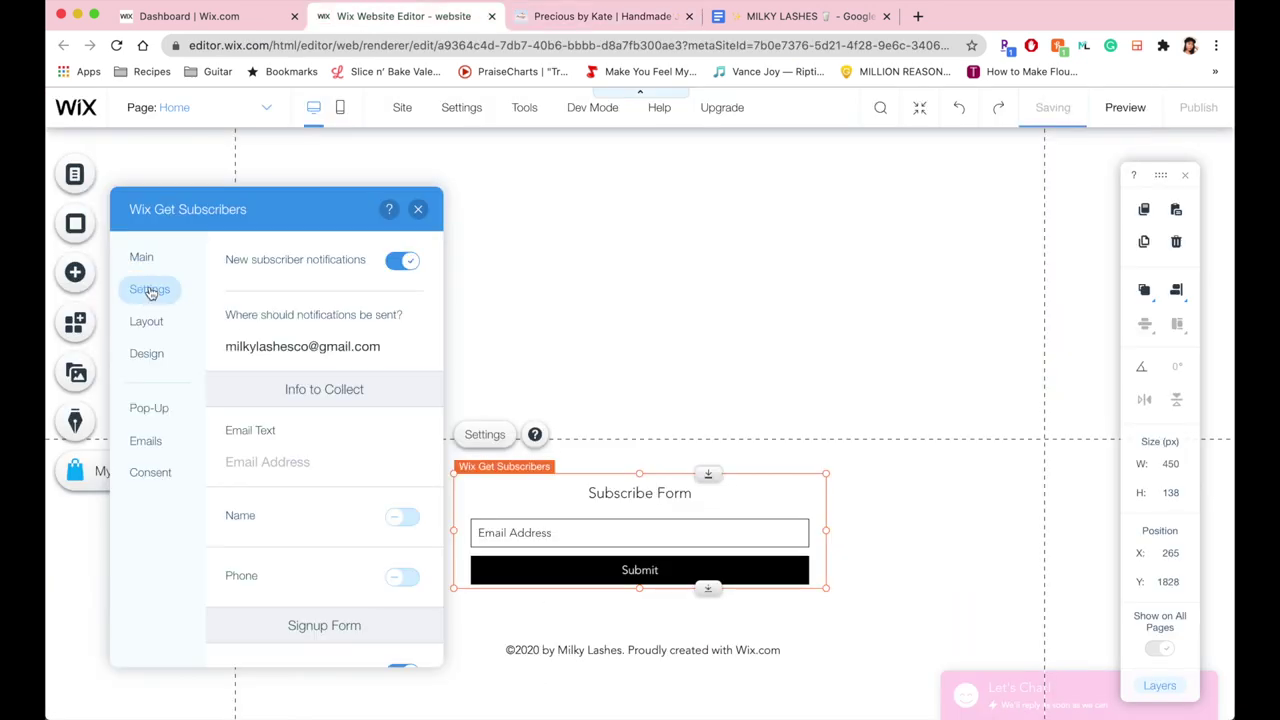
pyautogui.click(396, 516)
pyautogui.scroll(-2, 390, 522)
pyautogui.scroll(-3, 238, 514)
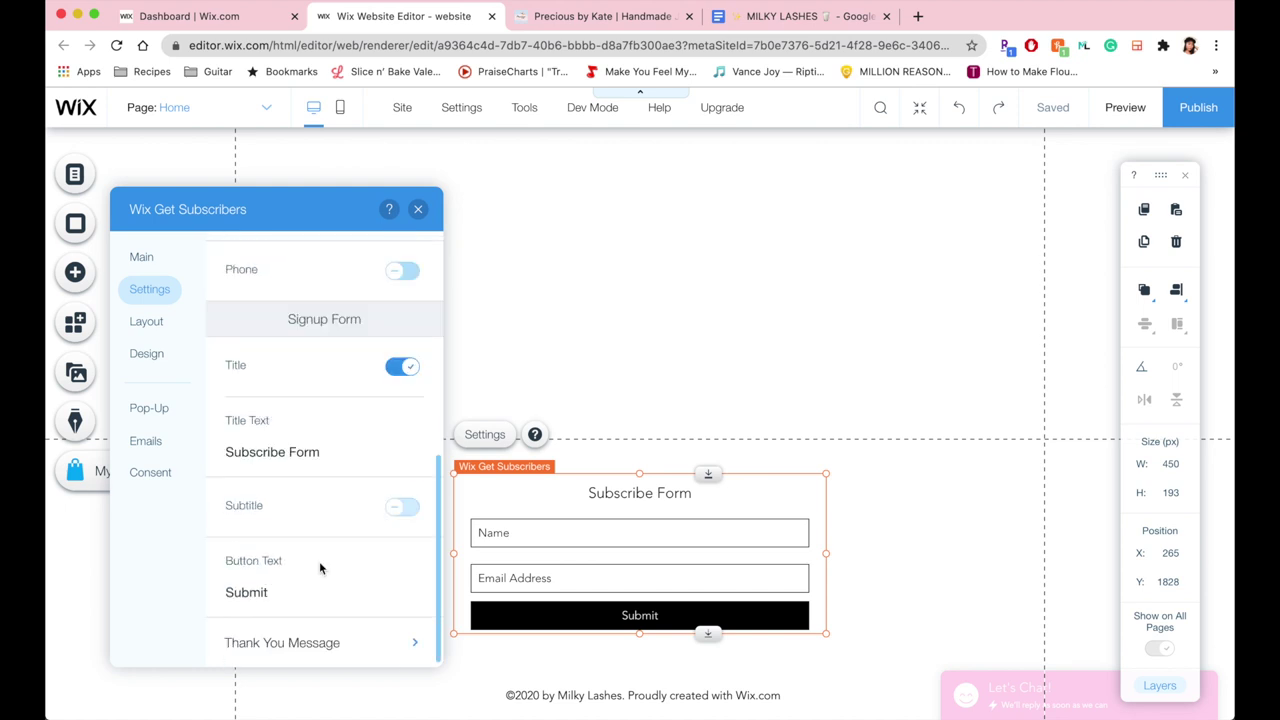
pyautogui.click(280, 452)
pyautogui.write('Join Our Mailing List for 1')
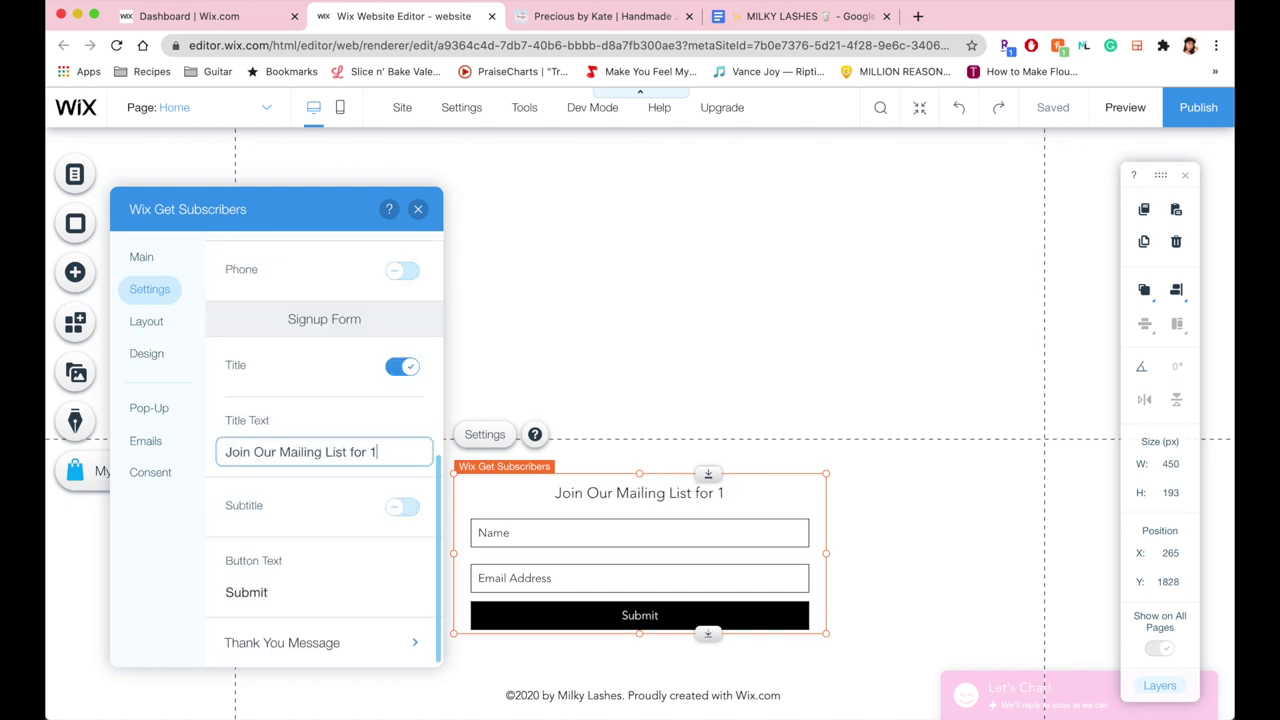
pyautogui.write('5% Off')
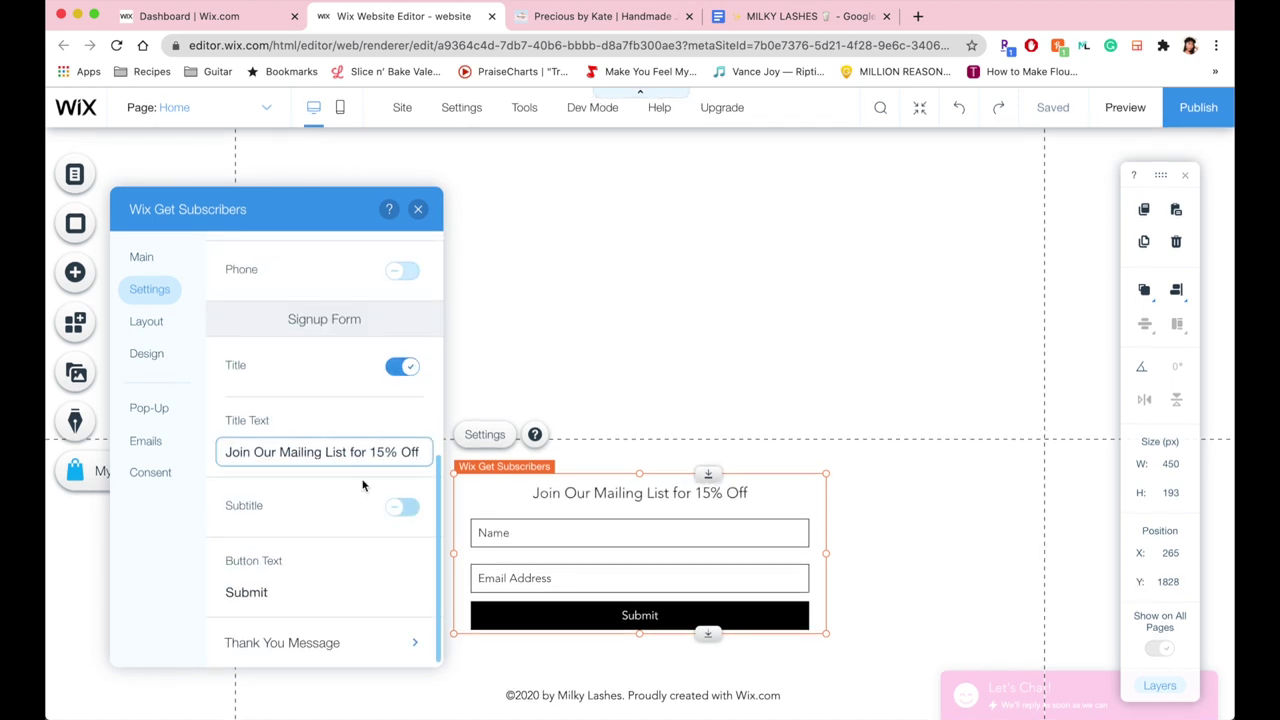
# Turn on the subtitle: 'We never spam and we'll only send you the good stuff. Promise ♡'
pyautogui.click(402, 507)
pyautogui.click(300, 592)
pyautogui.write("We never sp'")
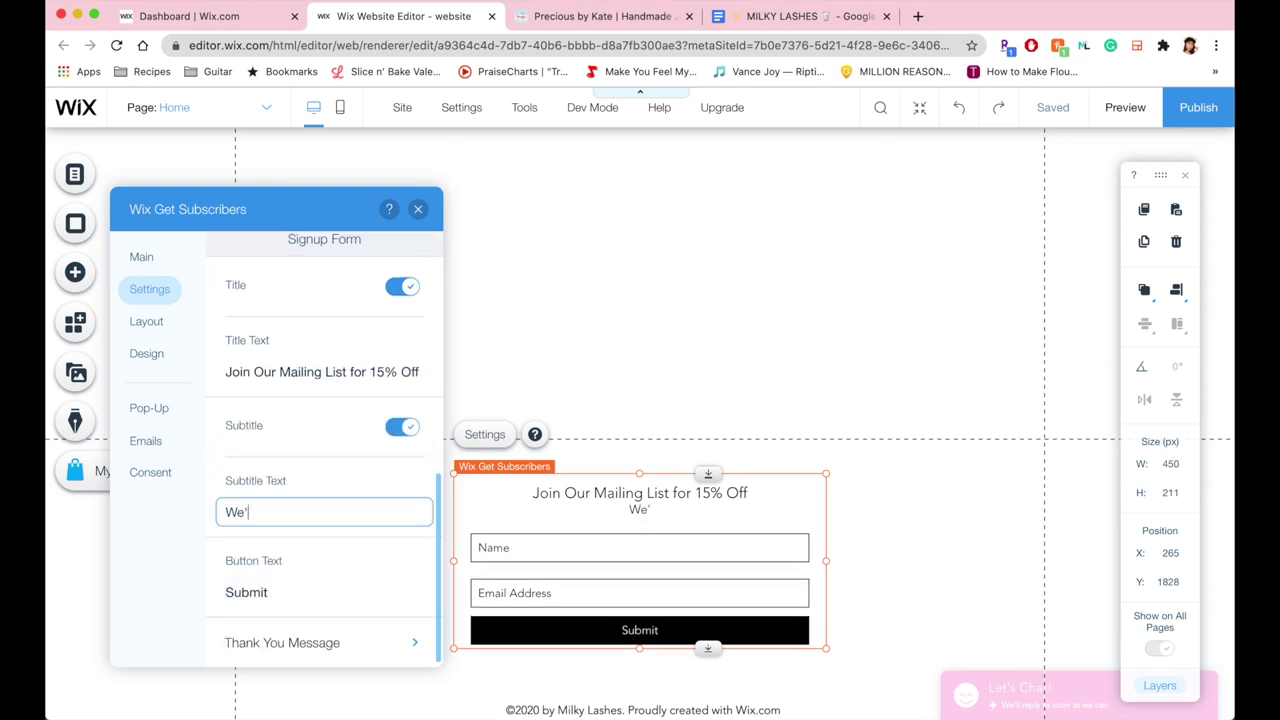
pyautogui.write('ll only send you the good stuff. Promise ♡')
pyautogui.click(244, 512)
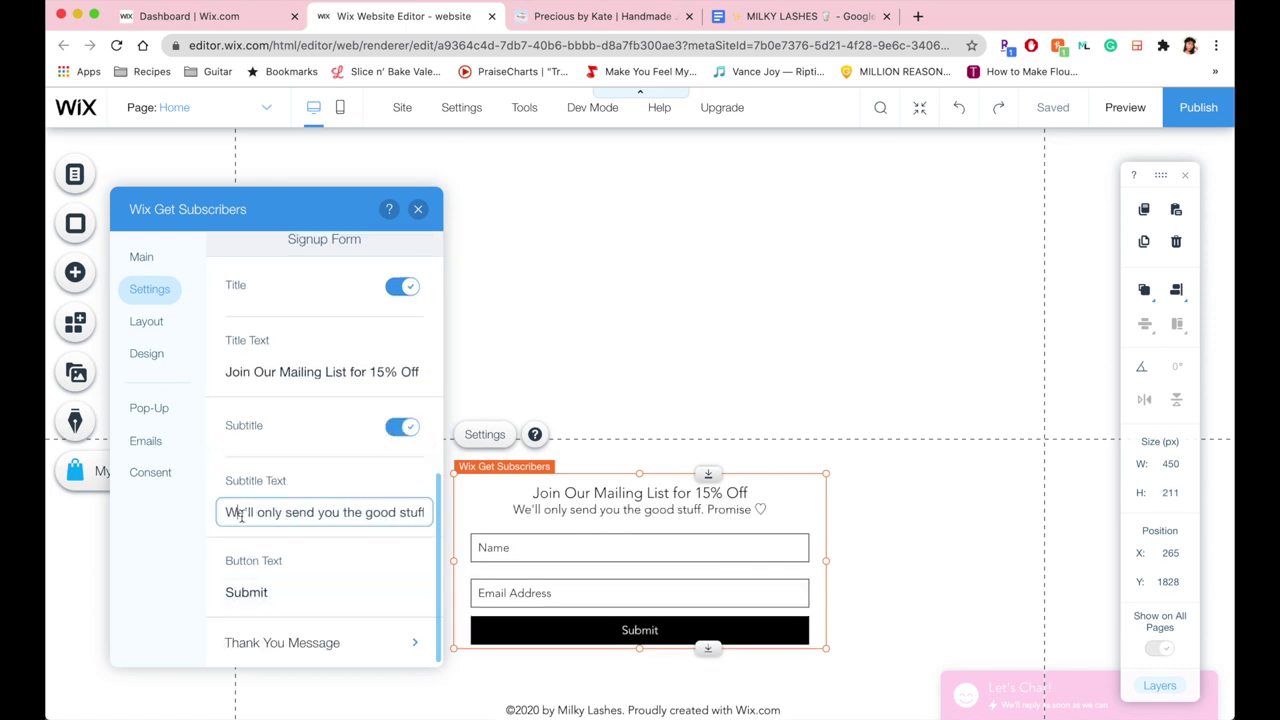
pyautogui.write('never spam and we')
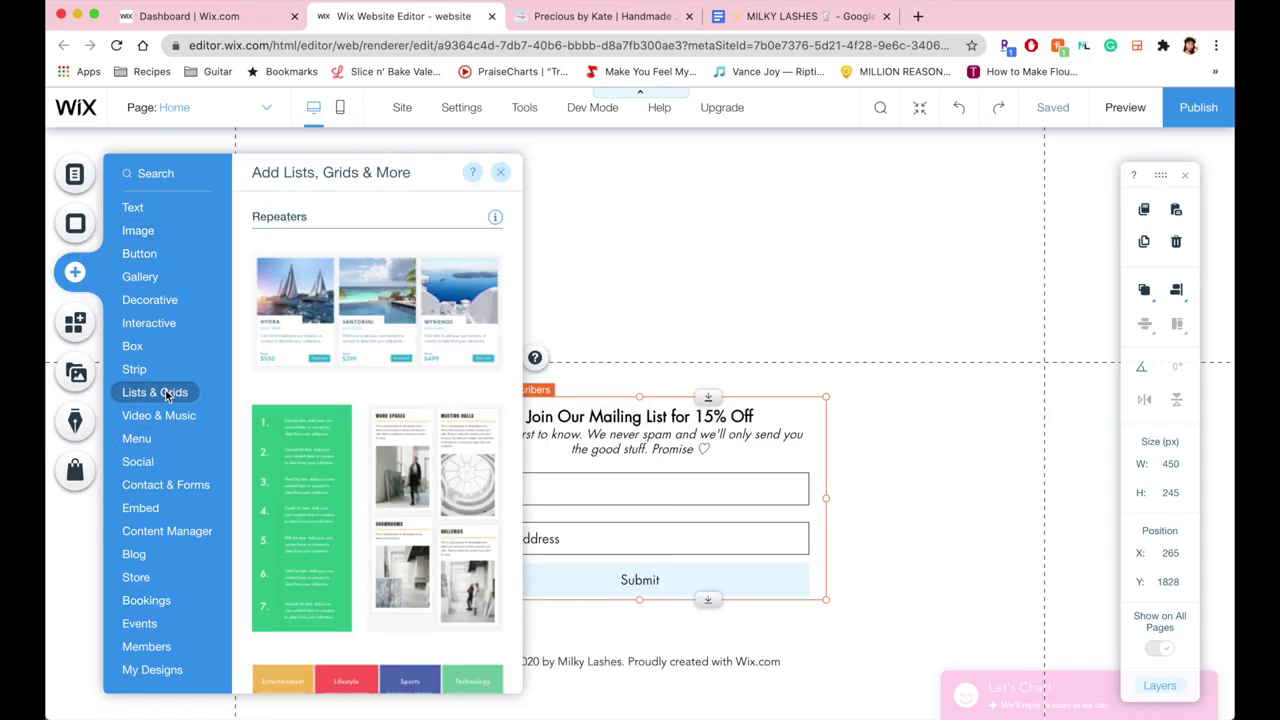
pyautogui.click(155, 173)
# Add a Contact lightbox found by searching 'lightbox' and restyle its heading
pyautogui.write('lightbox')
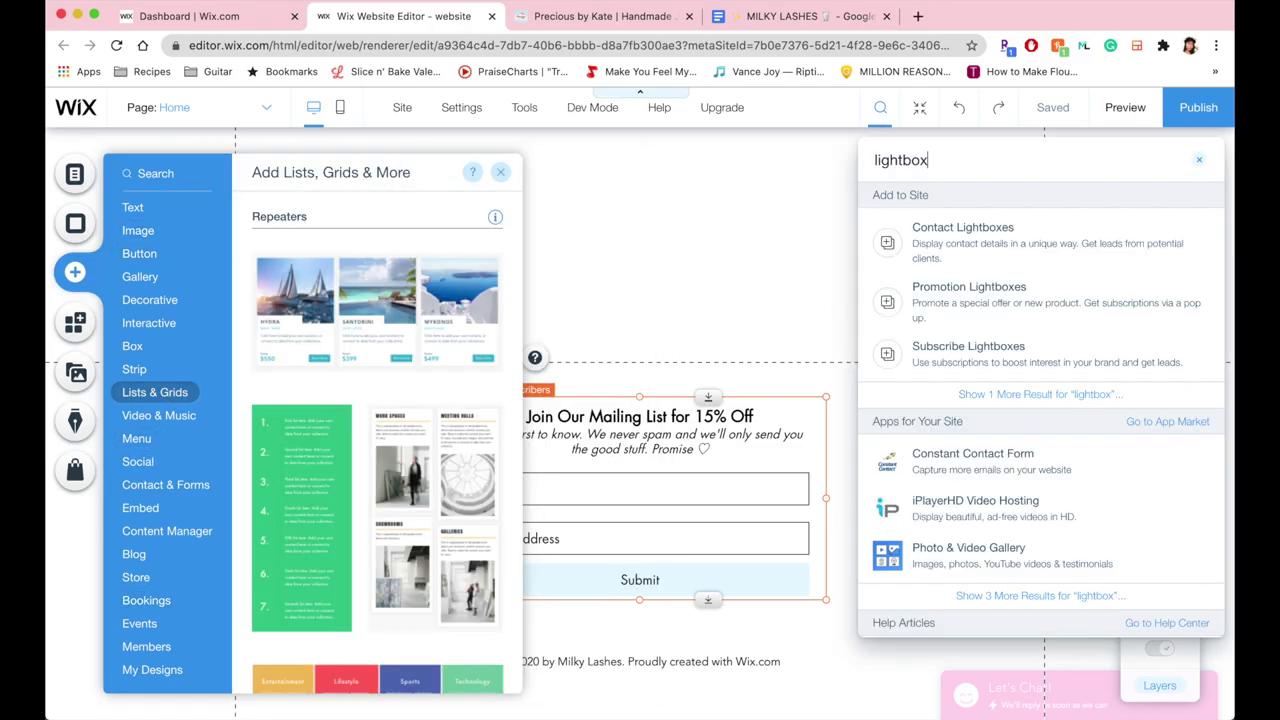
pyautogui.click(962, 227)
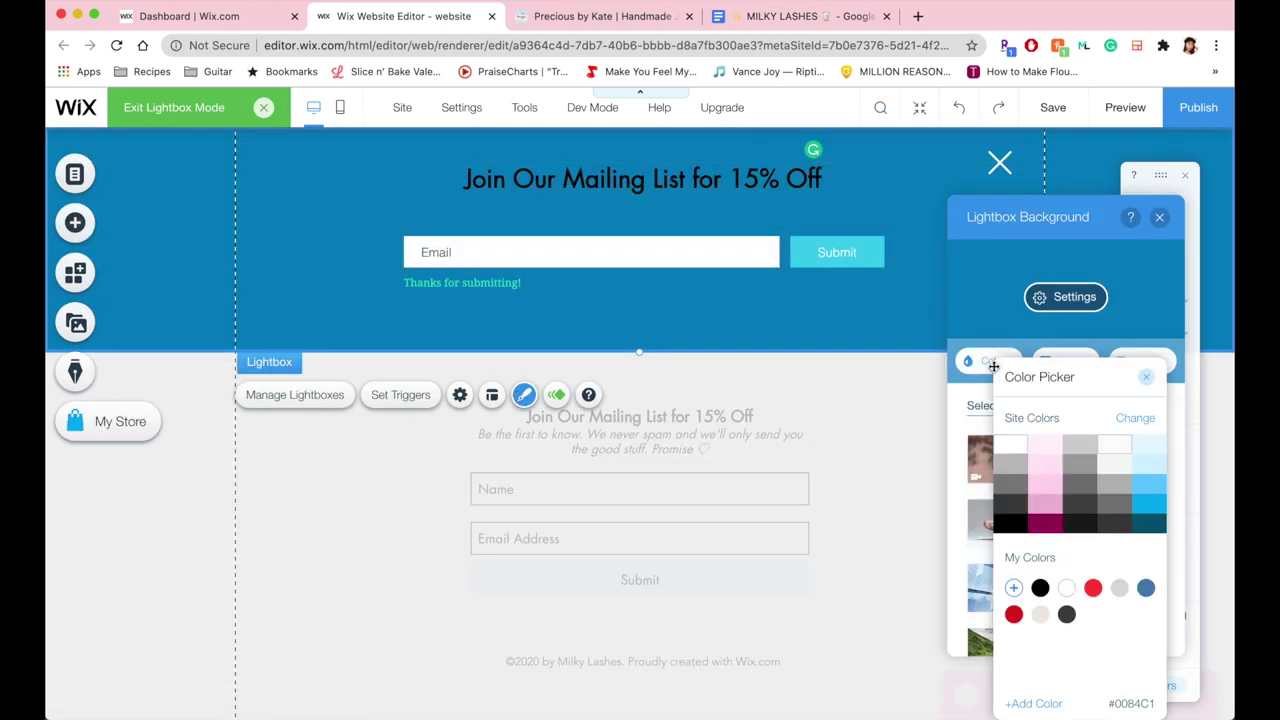
pyautogui.click(1060, 457)
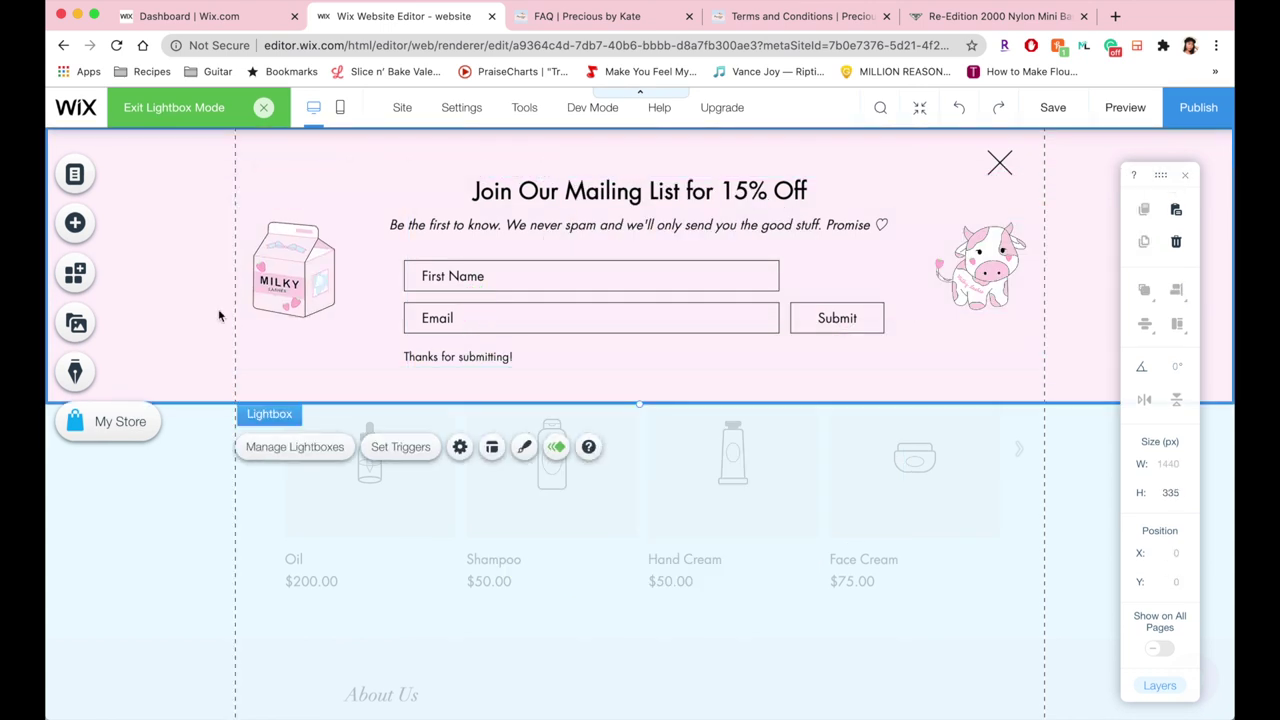
# Add the milk carton and cow images and a First Name field to the lightbox
pyautogui.click(311, 265)
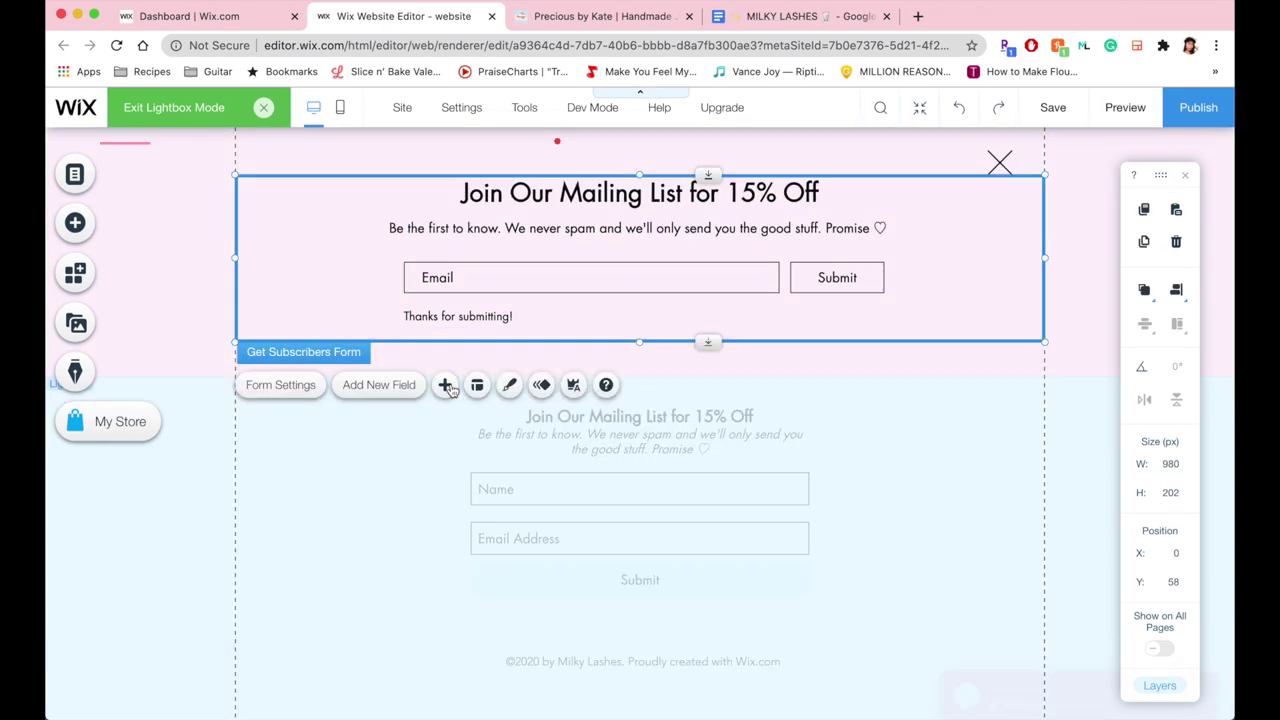
pyautogui.click(444, 384)
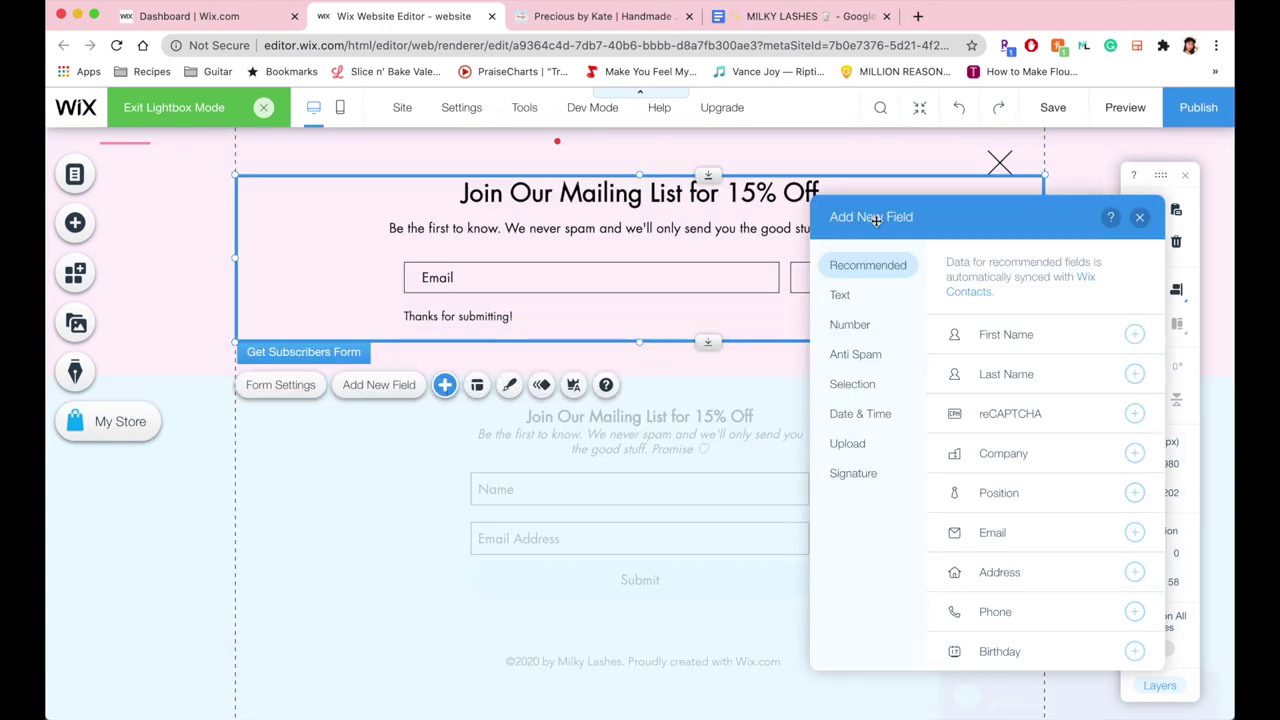
pyautogui.click(1134, 336)
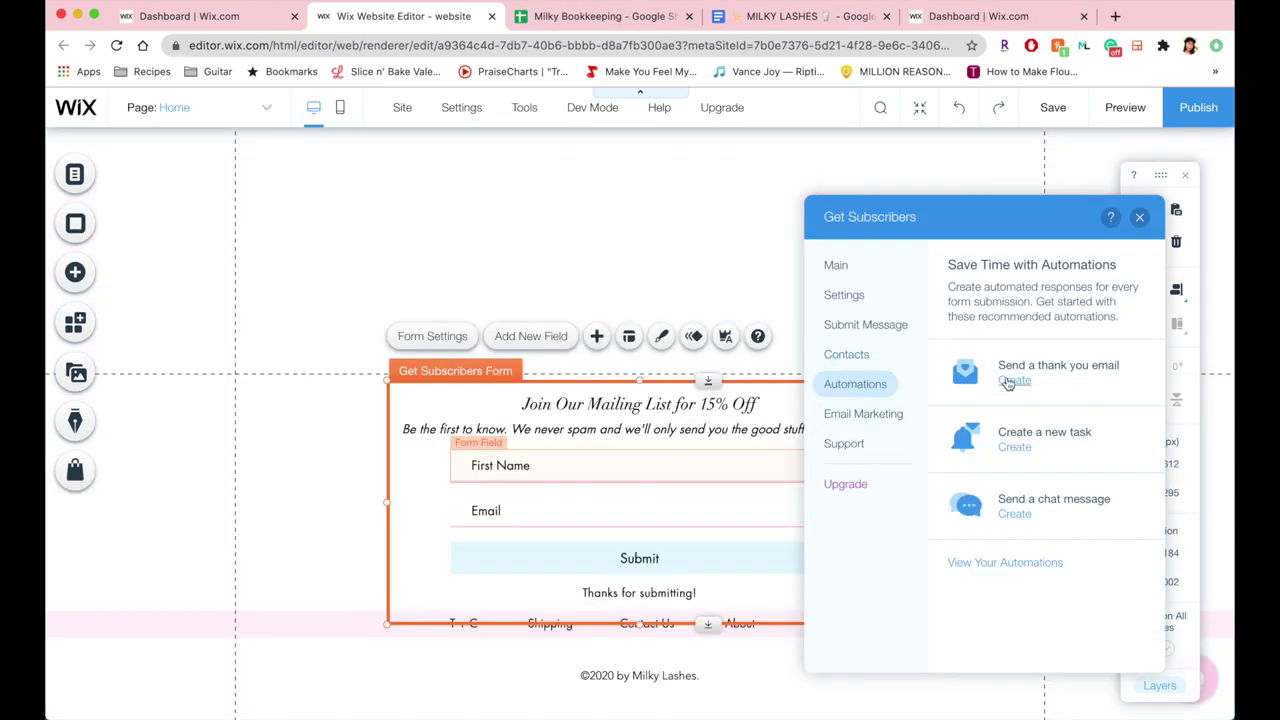
pyautogui.click(998, 563)
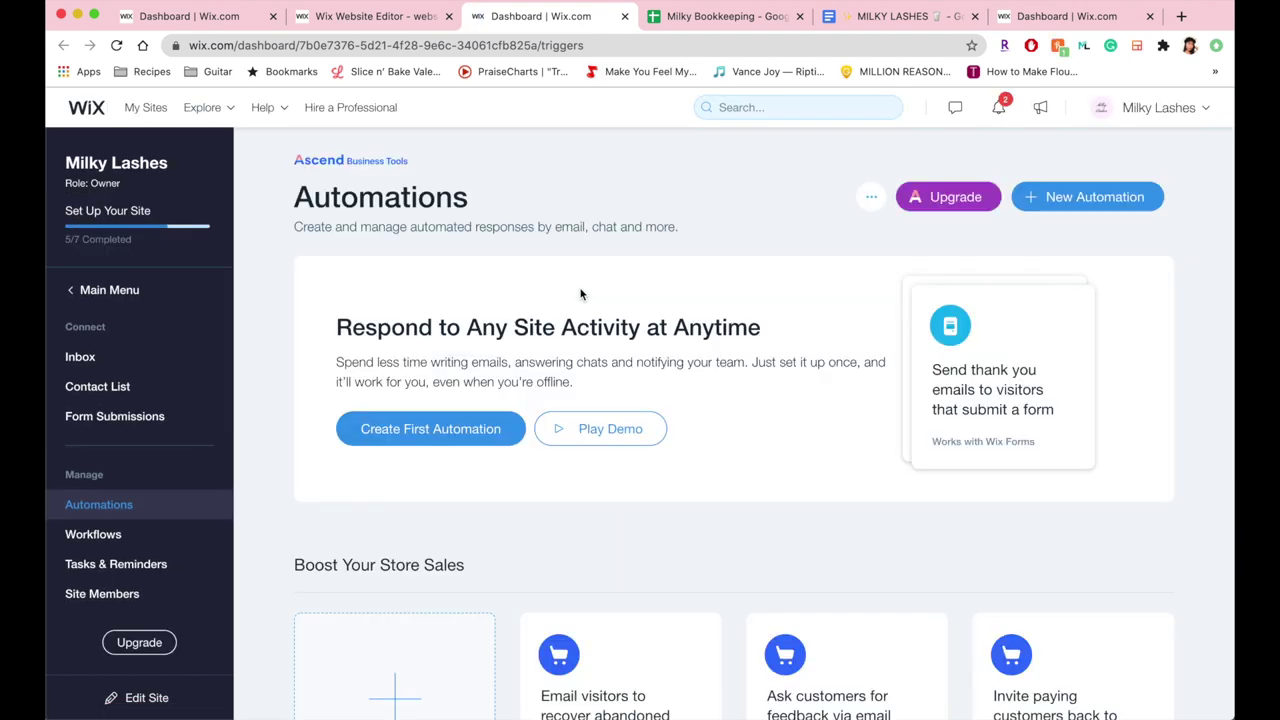
# Create the first automation, a thank-you email for form submissions, and check its trigger app
pyautogui.click(480, 435)
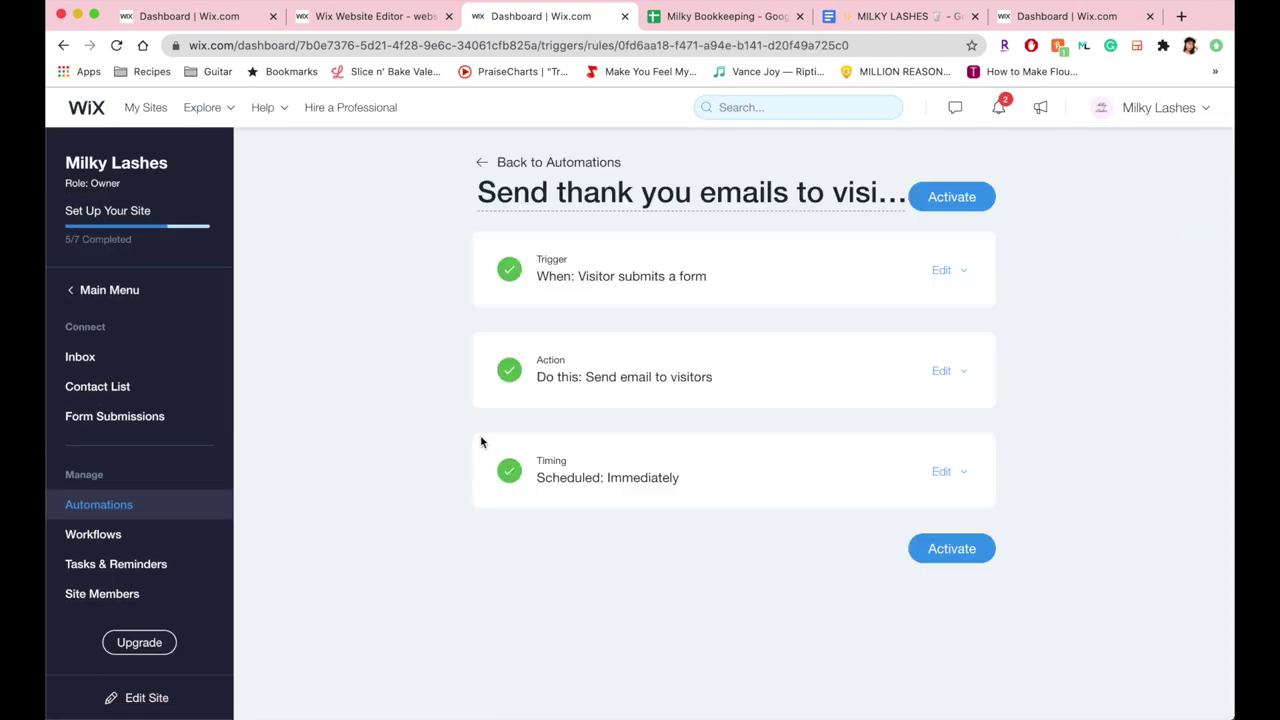
pyautogui.click(943, 270)
pyautogui.scroll(-3, 573, 543)
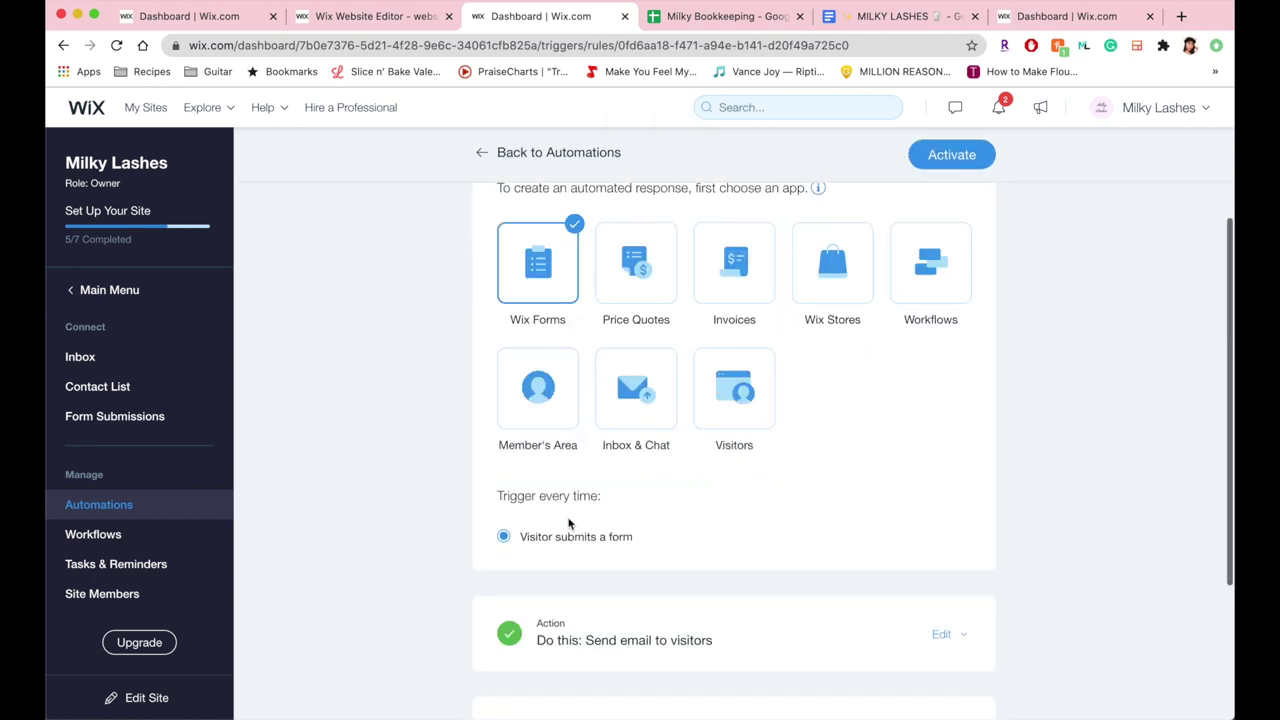
pyautogui.scroll(3, 786, 528)
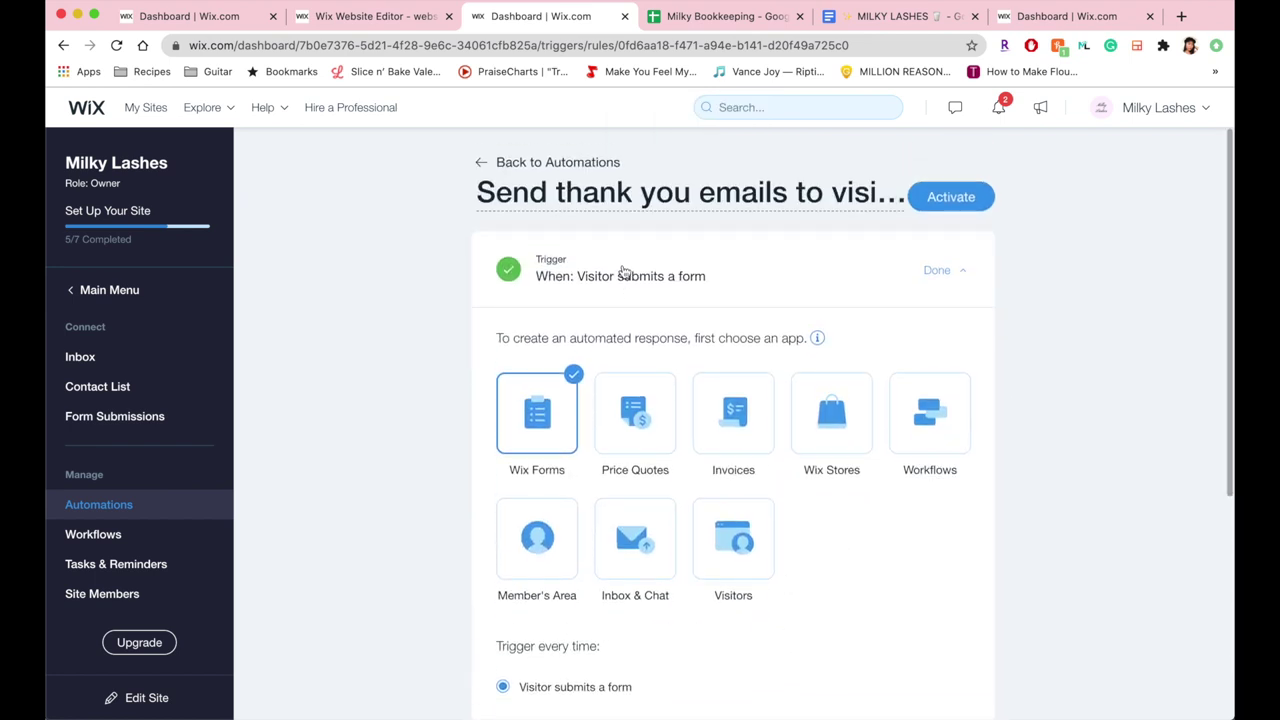
# Start the email subject with 'welcome,' followed by the Contact First Name dynamic value
pyautogui.click(633, 200)
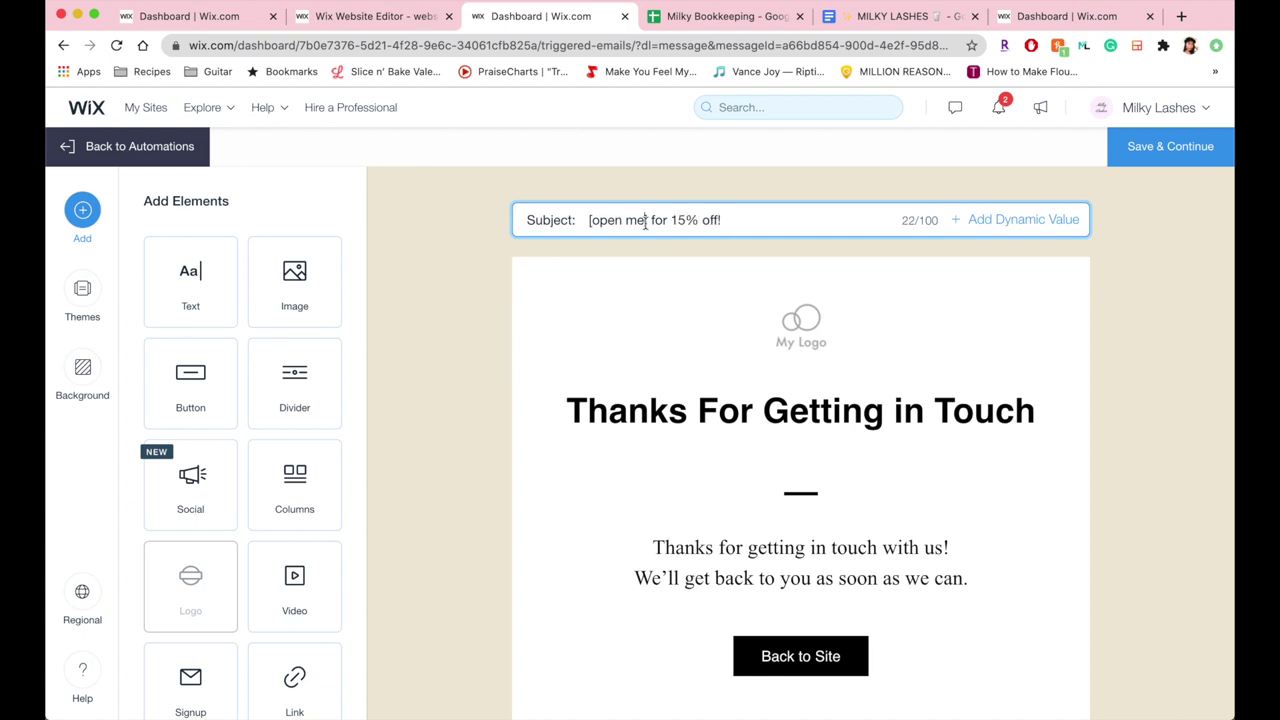
pyautogui.write('welcome,')
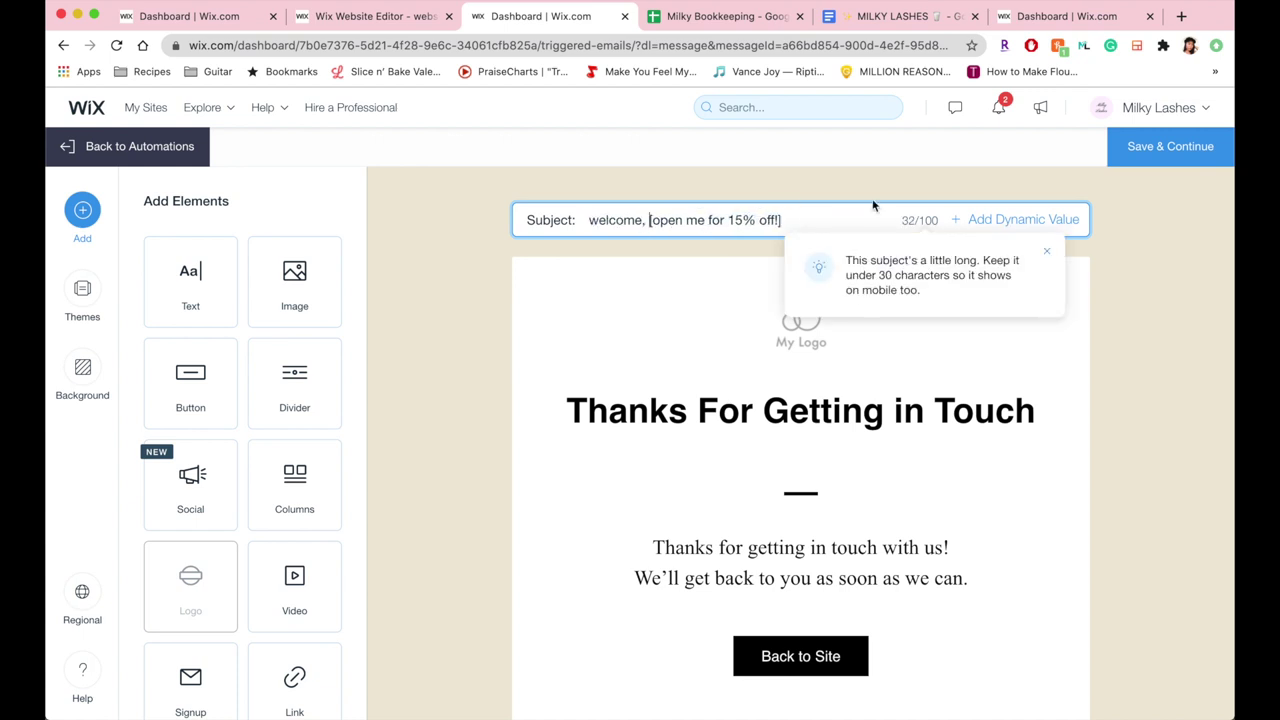
pyautogui.click(1008, 222)
pyautogui.click(572, 425)
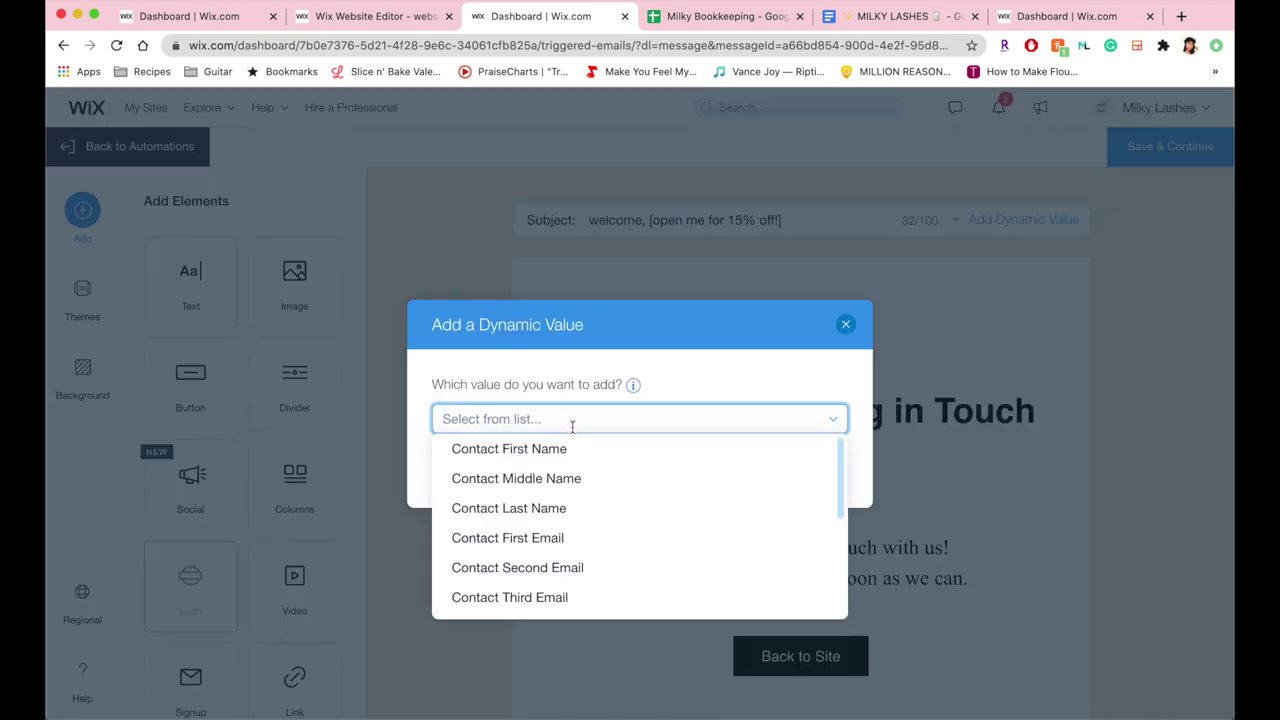
pyautogui.click(570, 452)
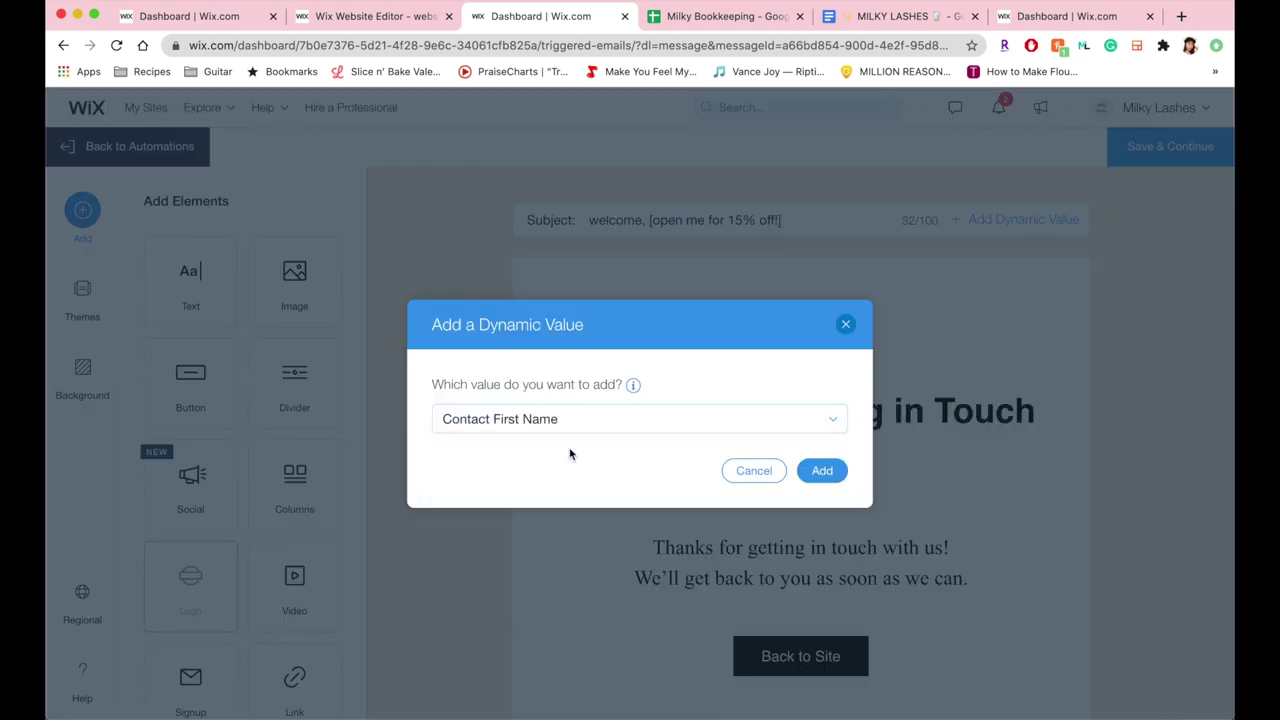
pyautogui.click(822, 470)
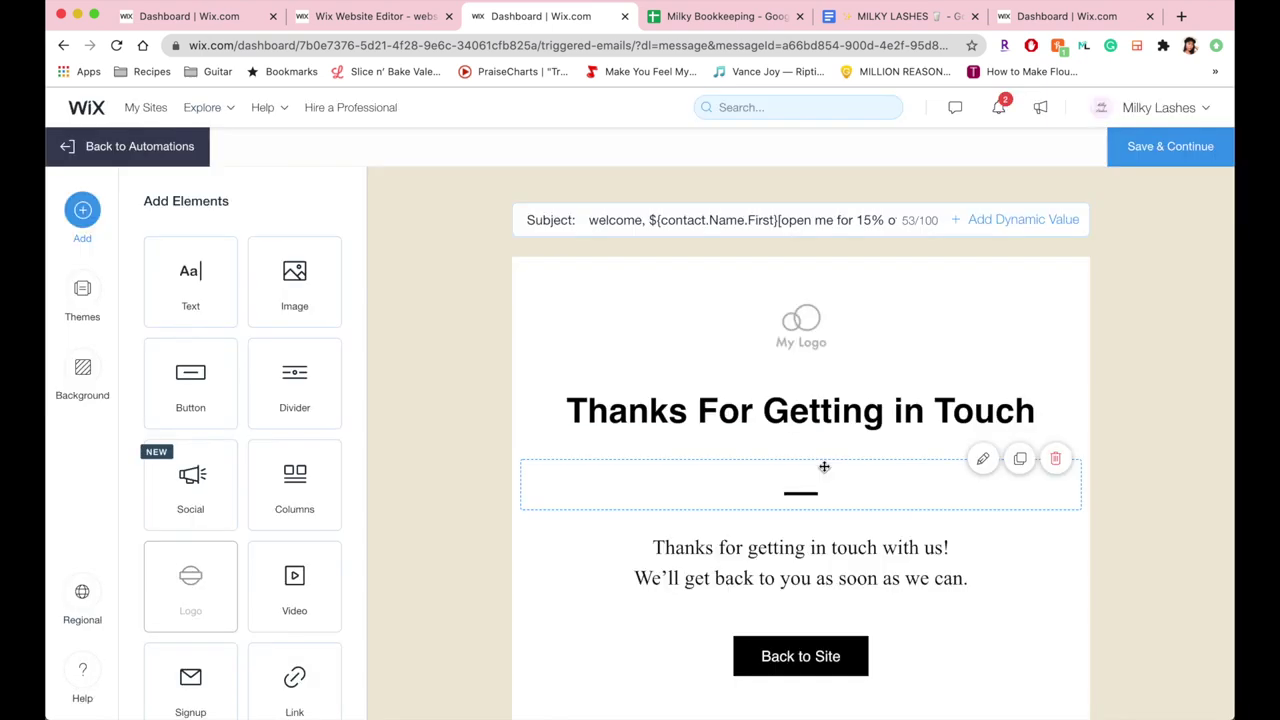
pyautogui.click(778, 219)
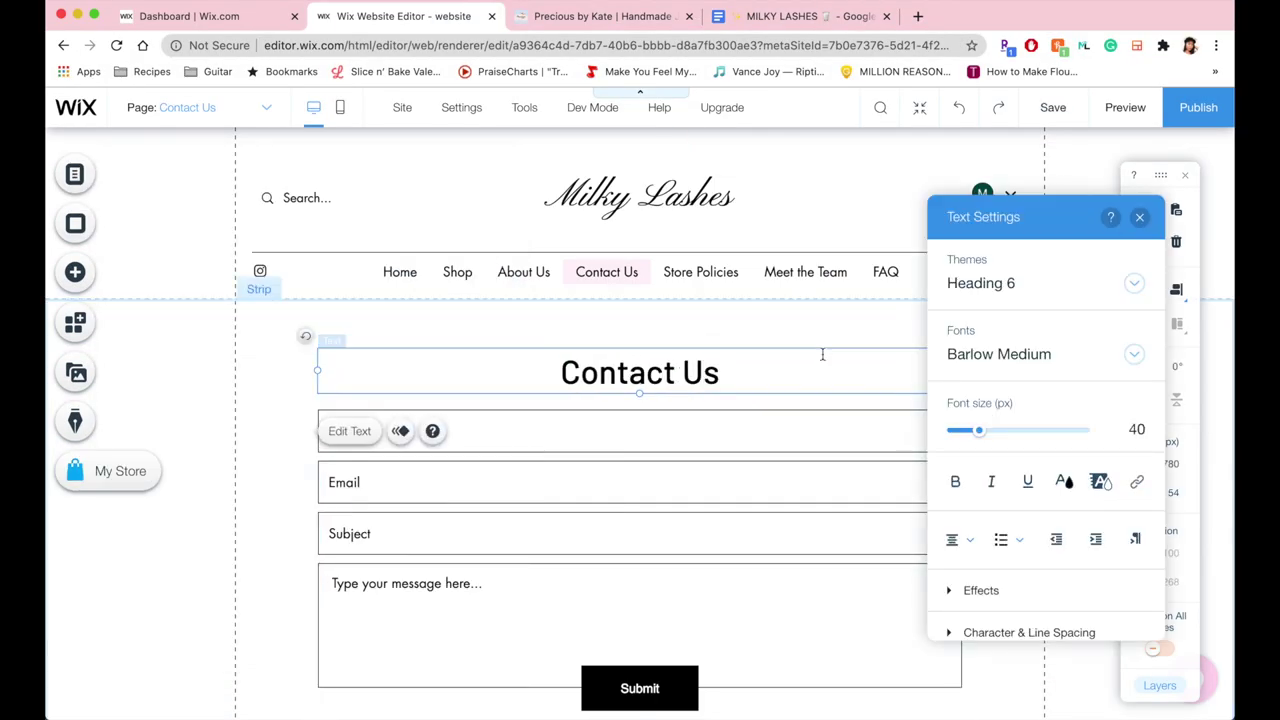
pyautogui.click(705, 421)
# Shorten the Contact Us form to fit its fields
pyautogui.scroll(-5, 705, 421)
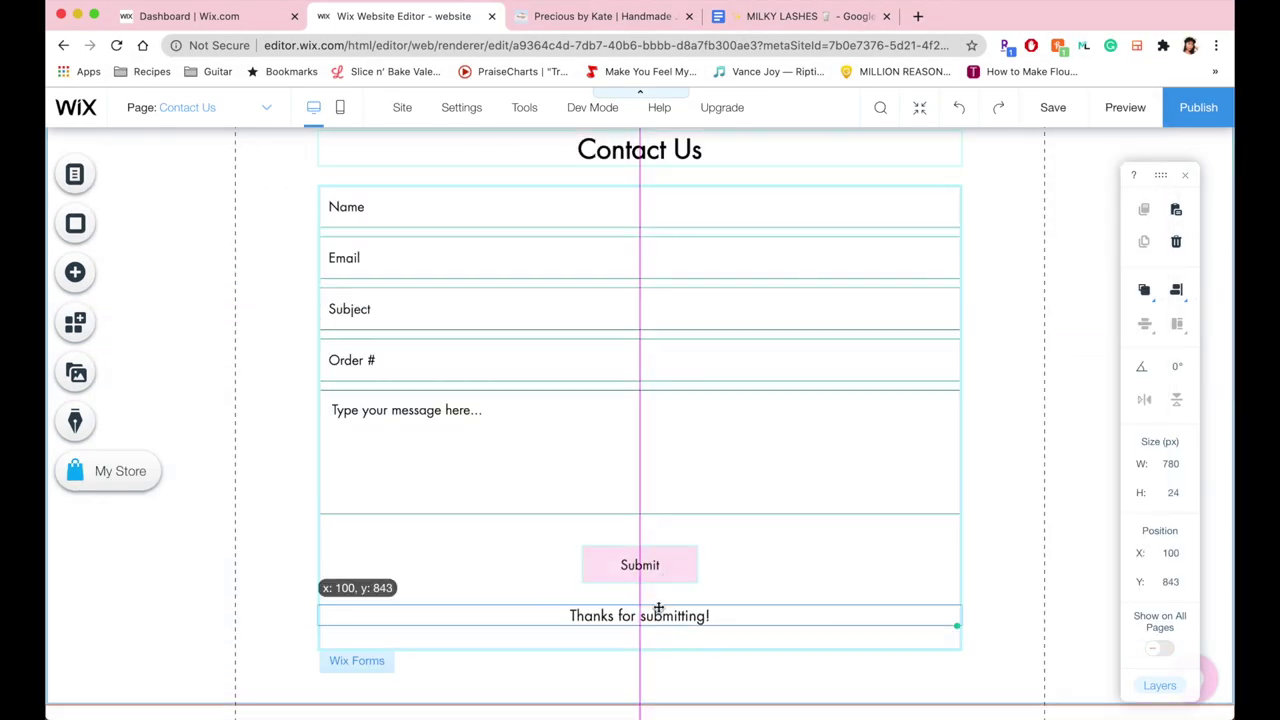
pyautogui.moveTo(713, 600); pyautogui.dragTo(708, 572)
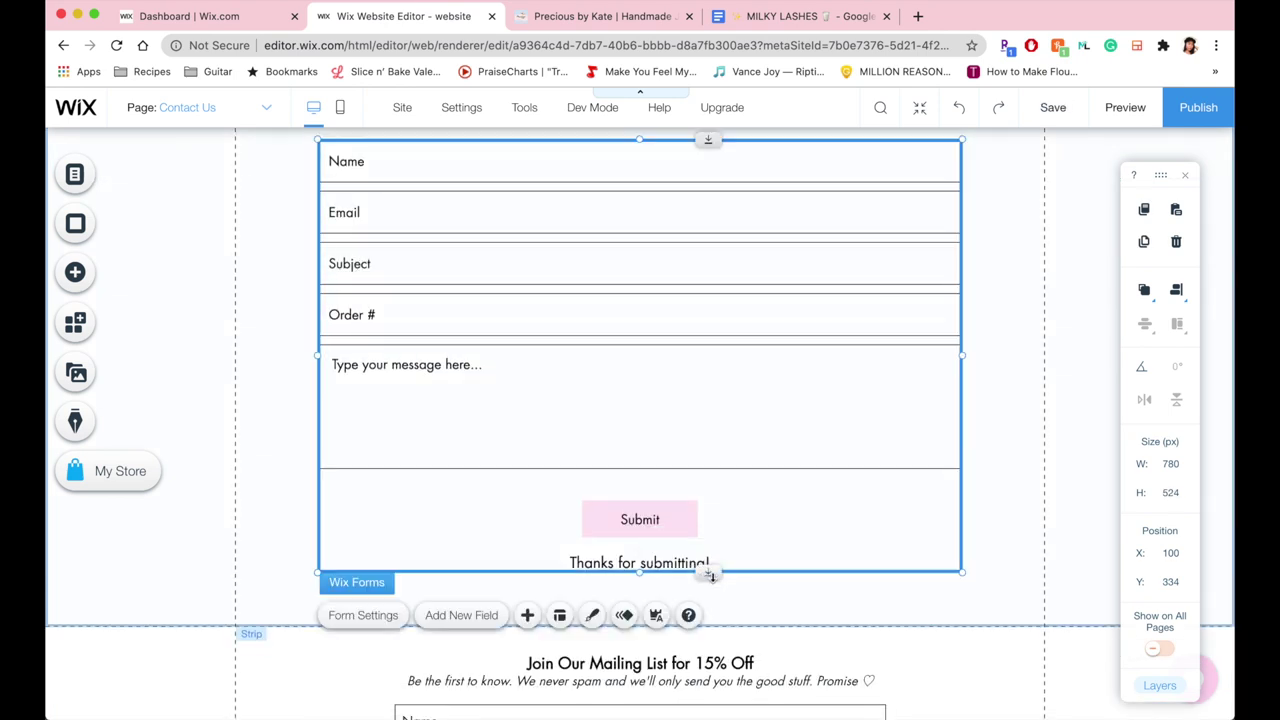
pyautogui.scroll(3, 689, 383)
pyautogui.click(659, 629)
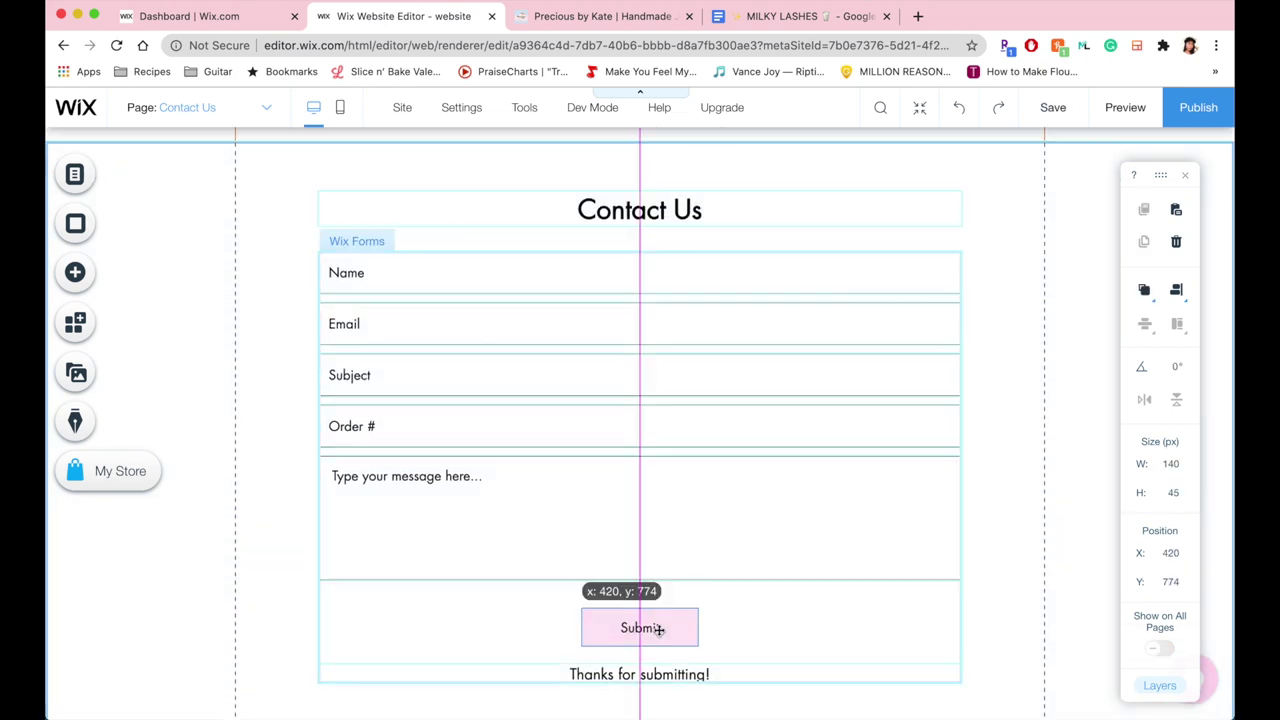
pyautogui.click(806, 529)
# Select the Home page product slider gallery to manage the store's products
pyautogui.scroll(-3, 991, 526)
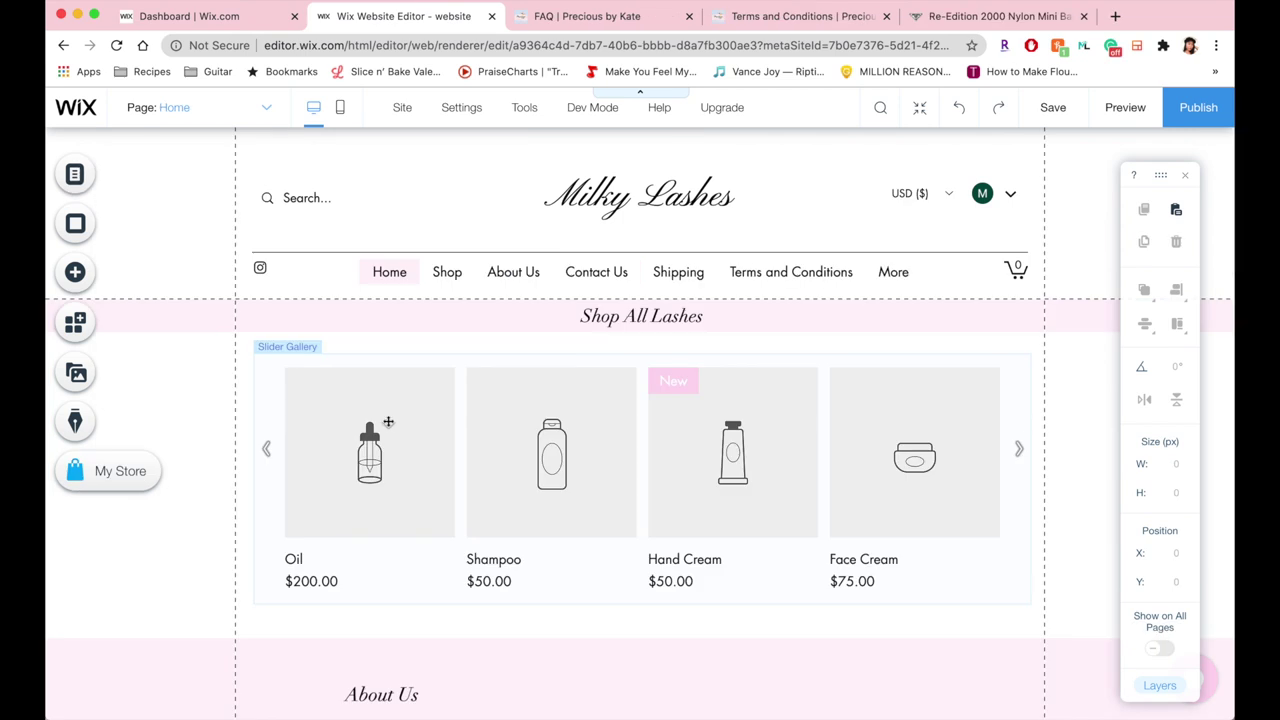
pyautogui.click(388, 422)
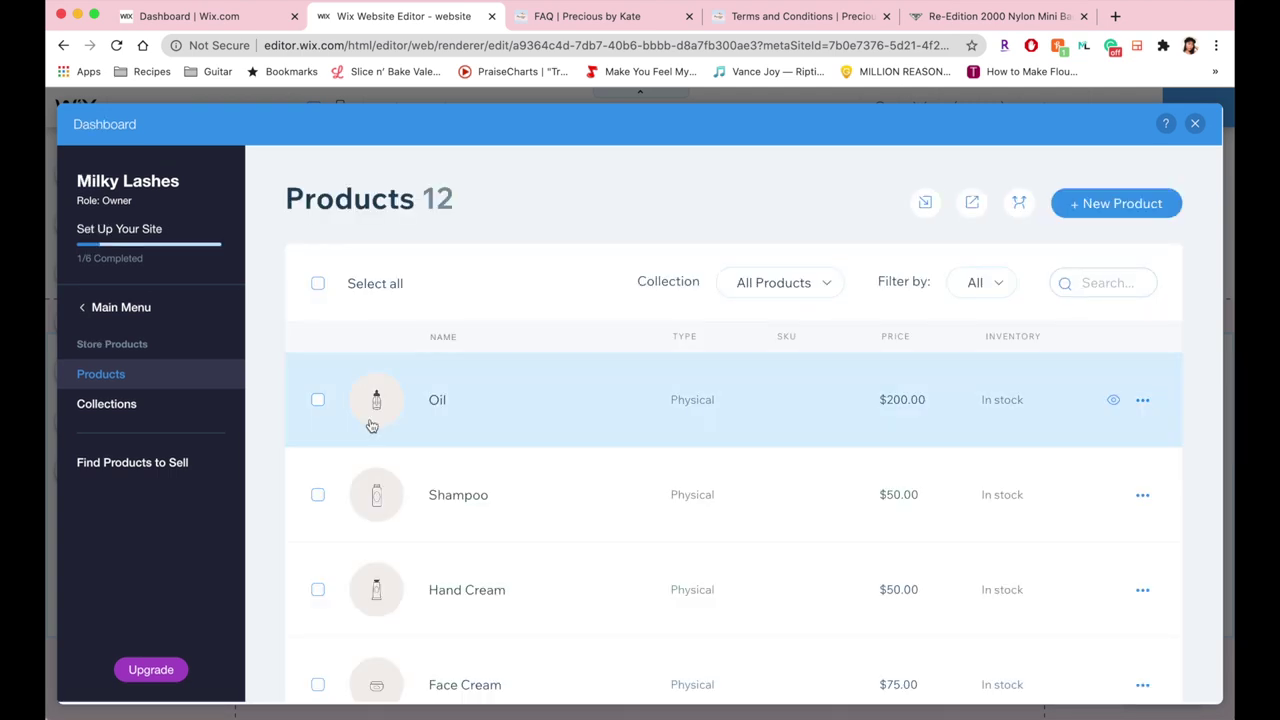
pyautogui.scroll(-8, 368, 425)
# Create a new physical product with two uploaded lash images
pyautogui.scroll(8, 371, 427)
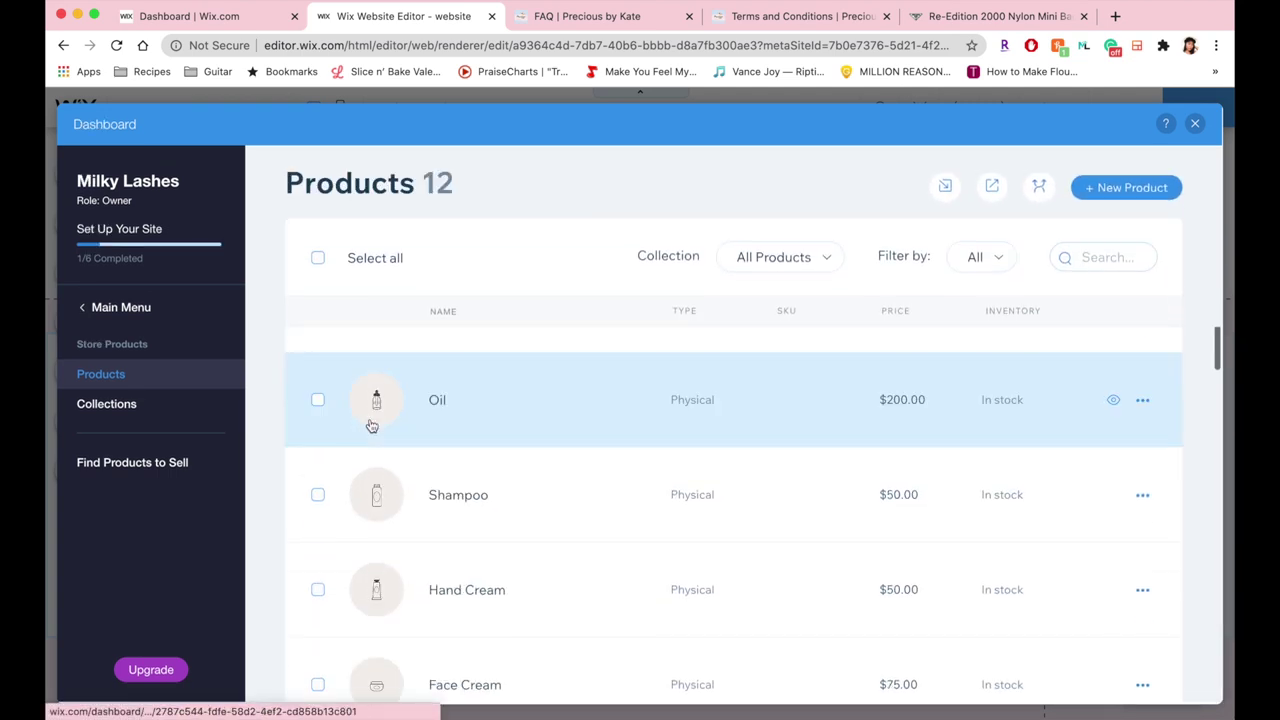
pyautogui.click(1078, 204)
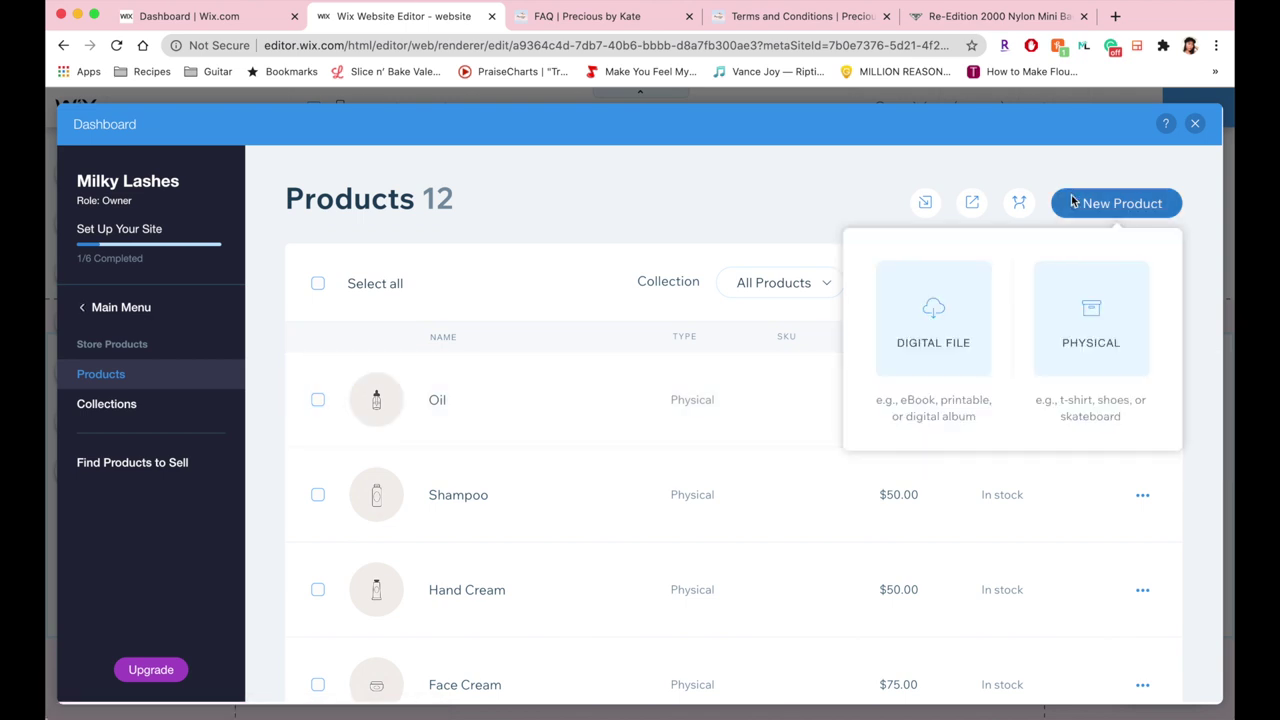
pyautogui.click(1068, 319)
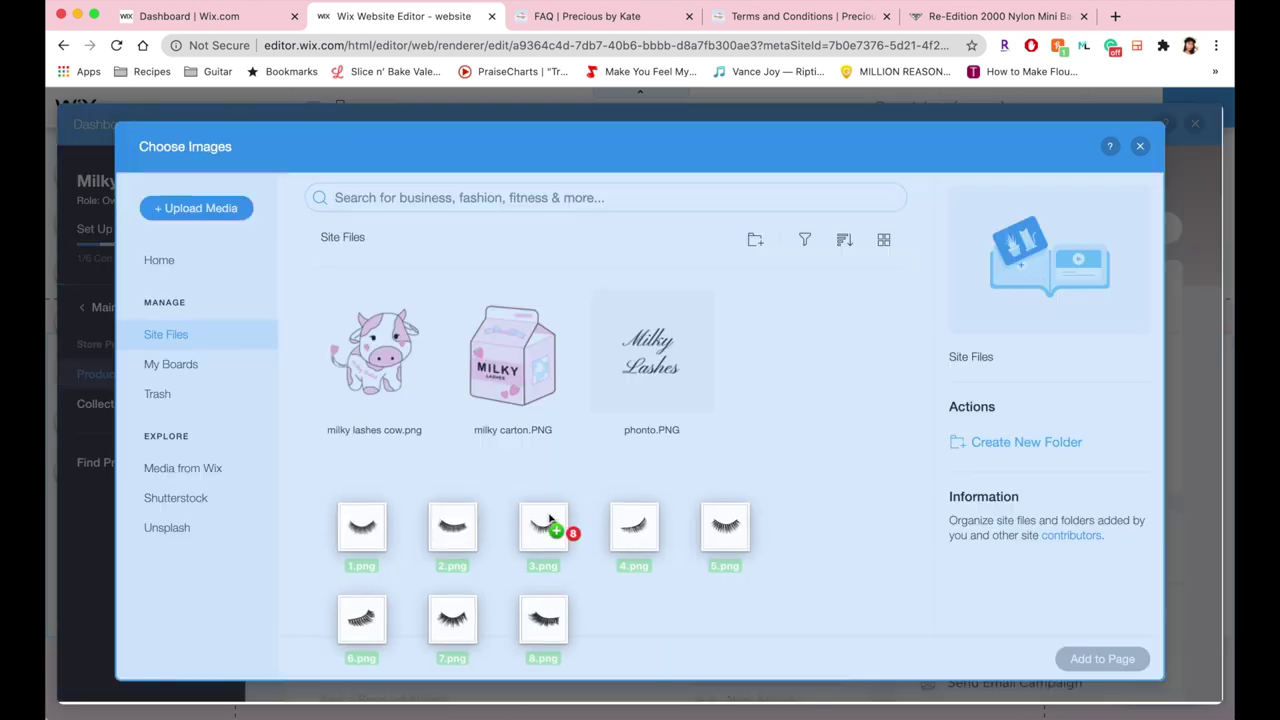
pyautogui.moveTo(550, 517); pyautogui.dragTo(550, 517)
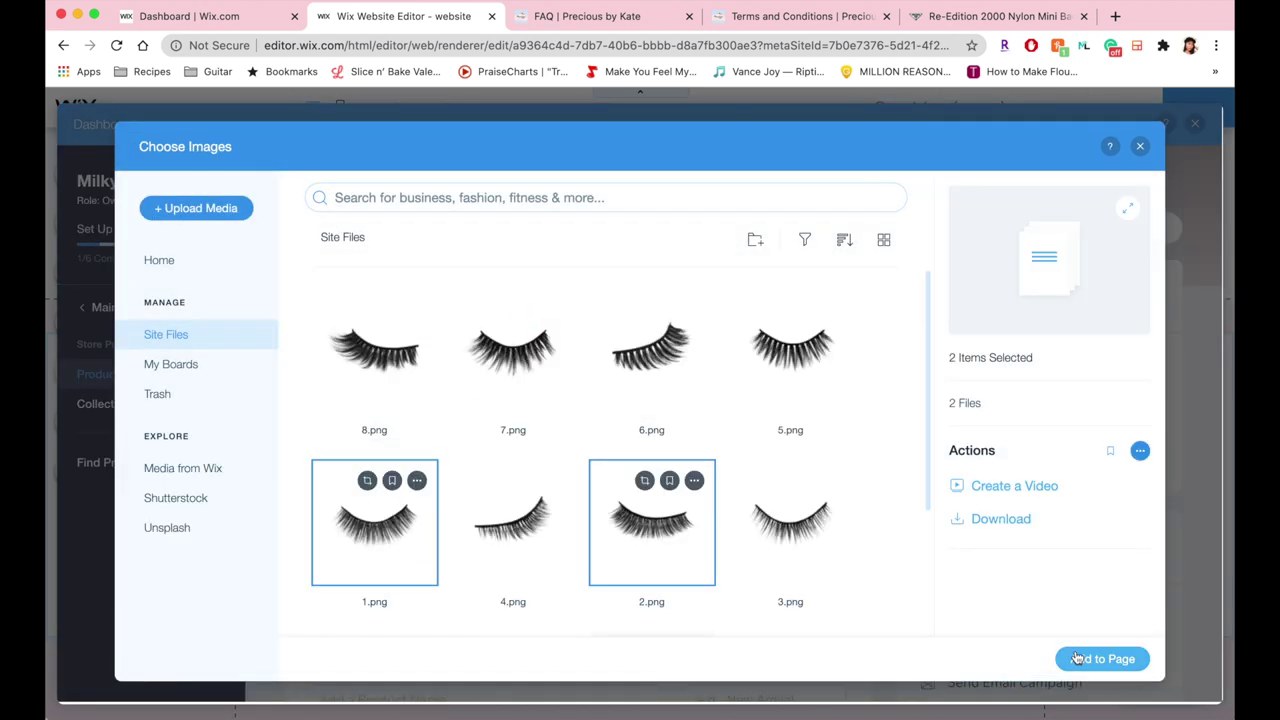
pyautogui.click(1080, 658)
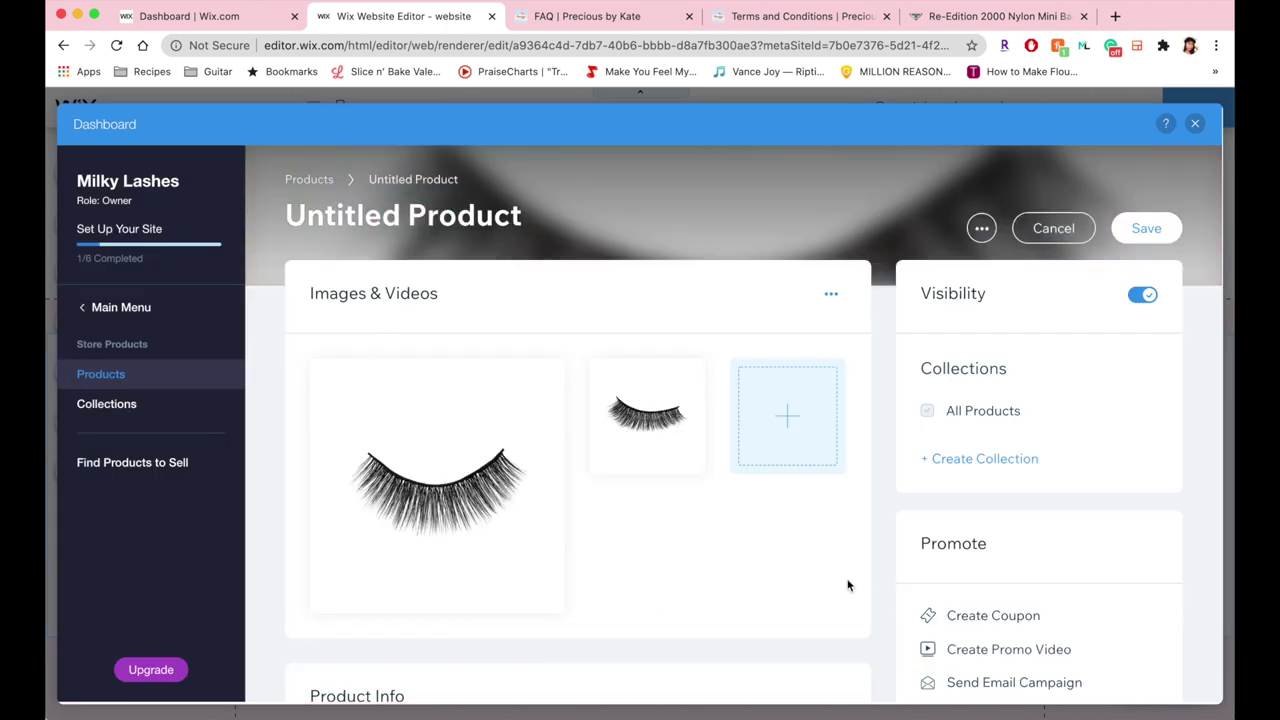
# Name the product Angel Lash and give it a 'New' ribbon
pyautogui.write('Angel')
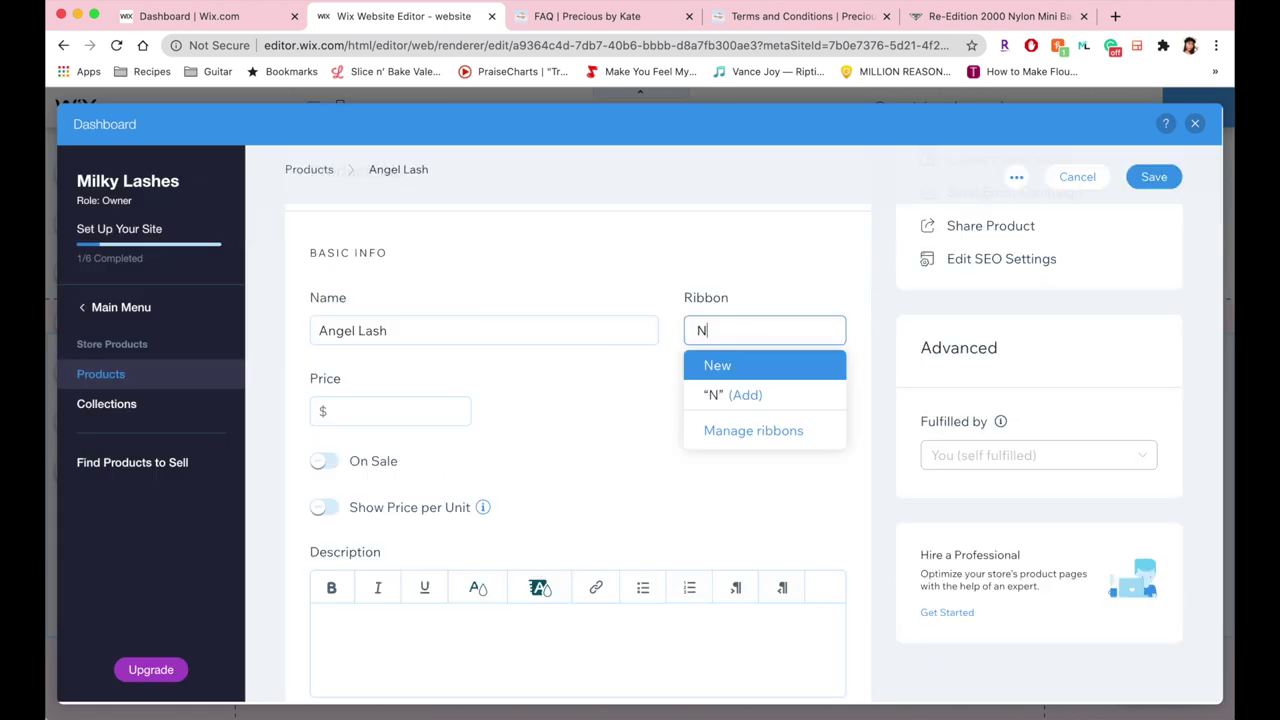
pyautogui.write('ew')
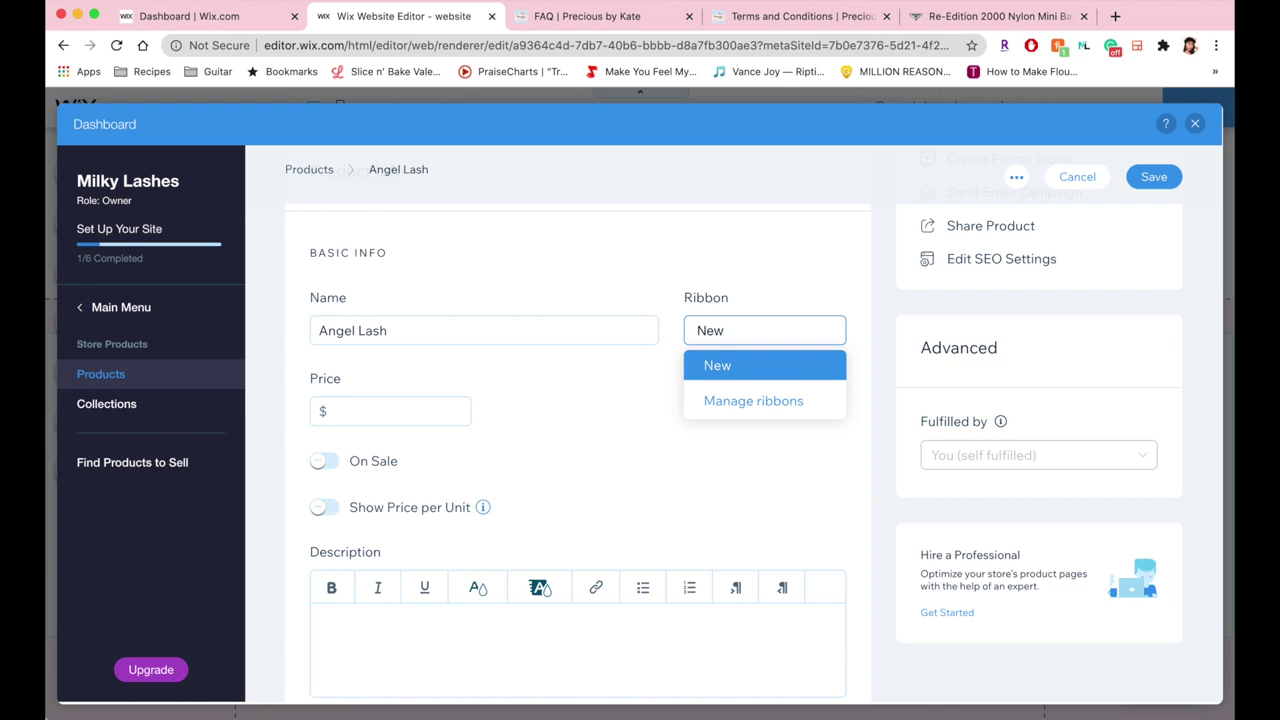
pyautogui.press('BackSpace')
pyautogui.write('ew')
pyautogui.click(743, 366)
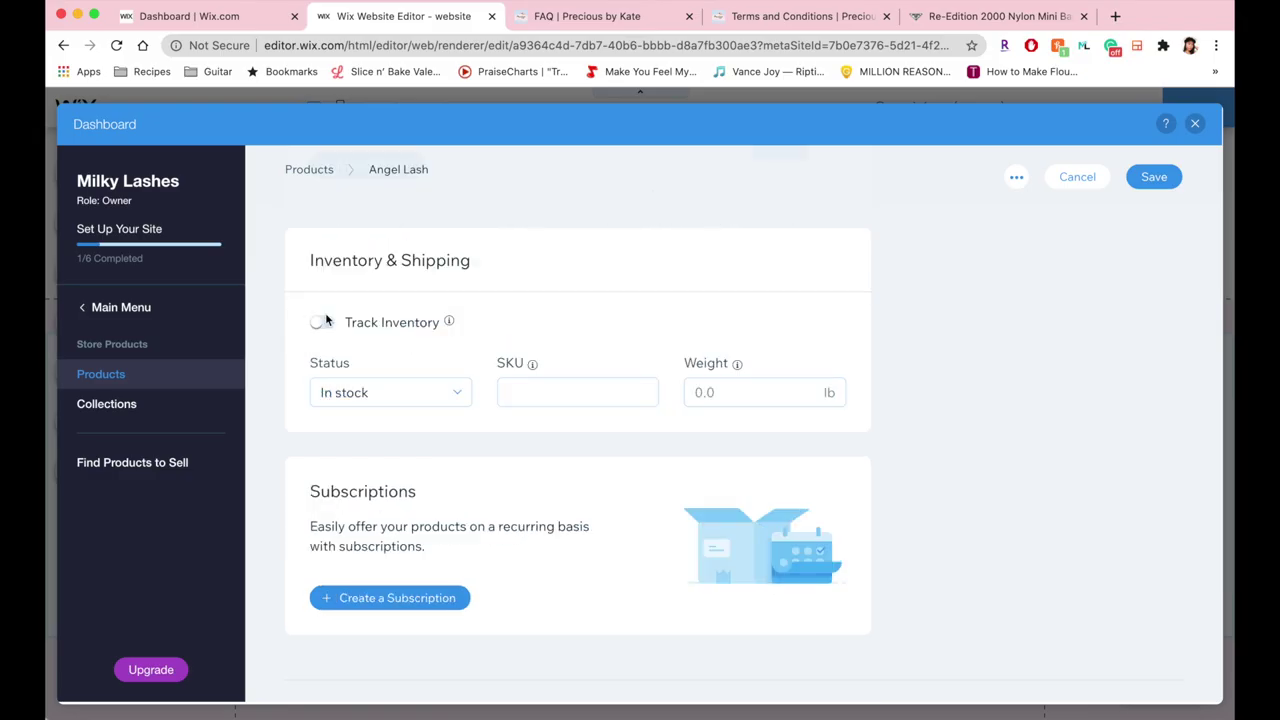
# Track inventory at 10 in stock and set the shipping weight to 0.05 lb
pyautogui.click(353, 379)
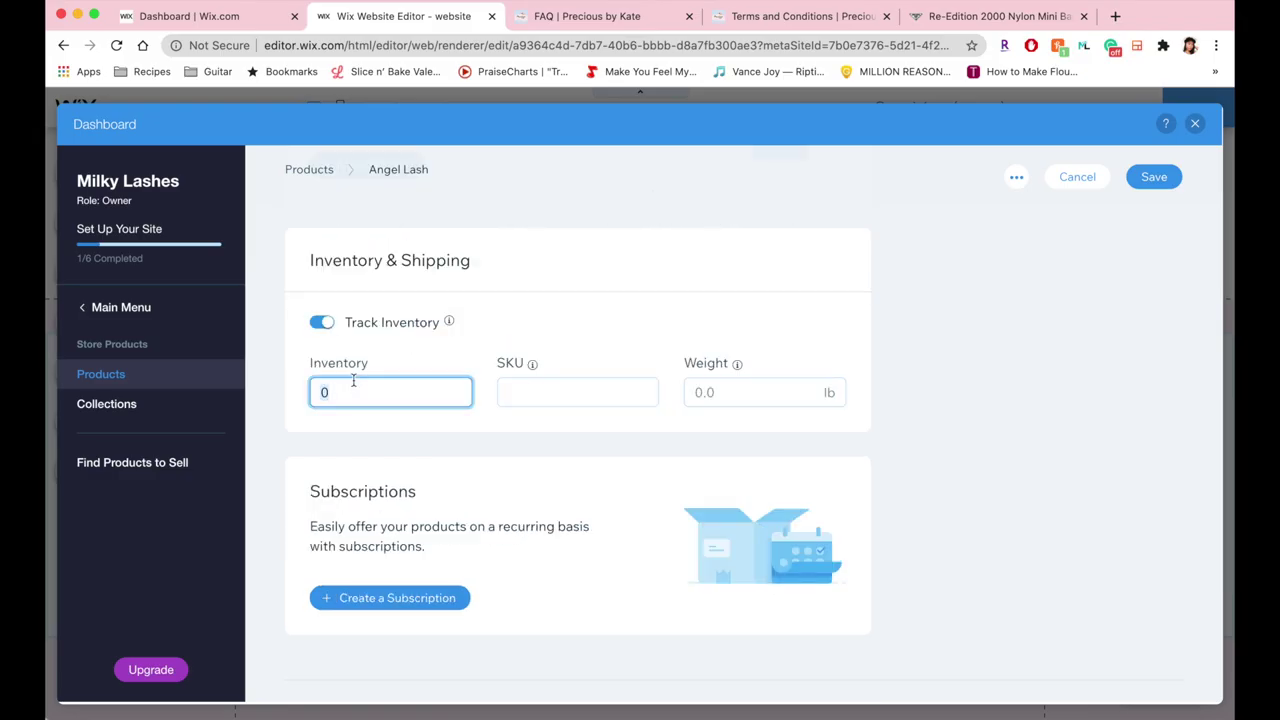
pyautogui.click(774, 382)
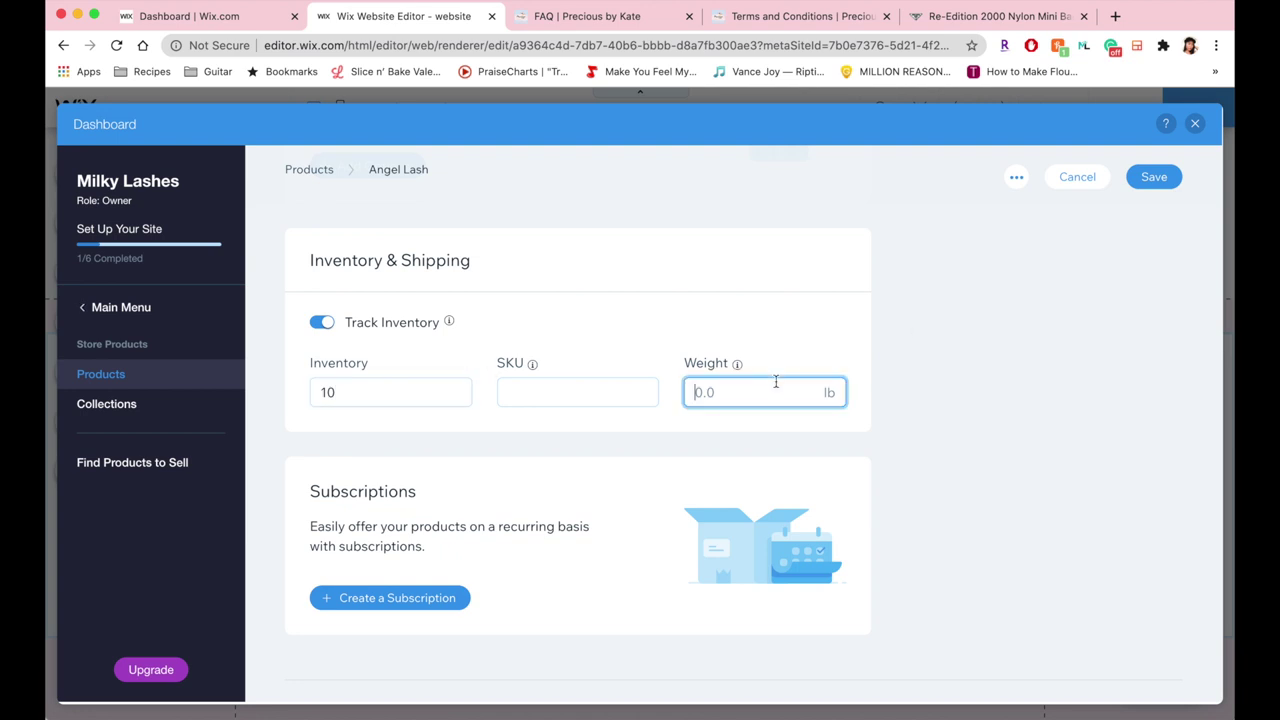
pyautogui.write('.05')
pyautogui.scroll(-1, 370, 560)
# Add a subscription with a title and the tagline 'Subscribe and Save 10%'
pyautogui.click(371, 551)
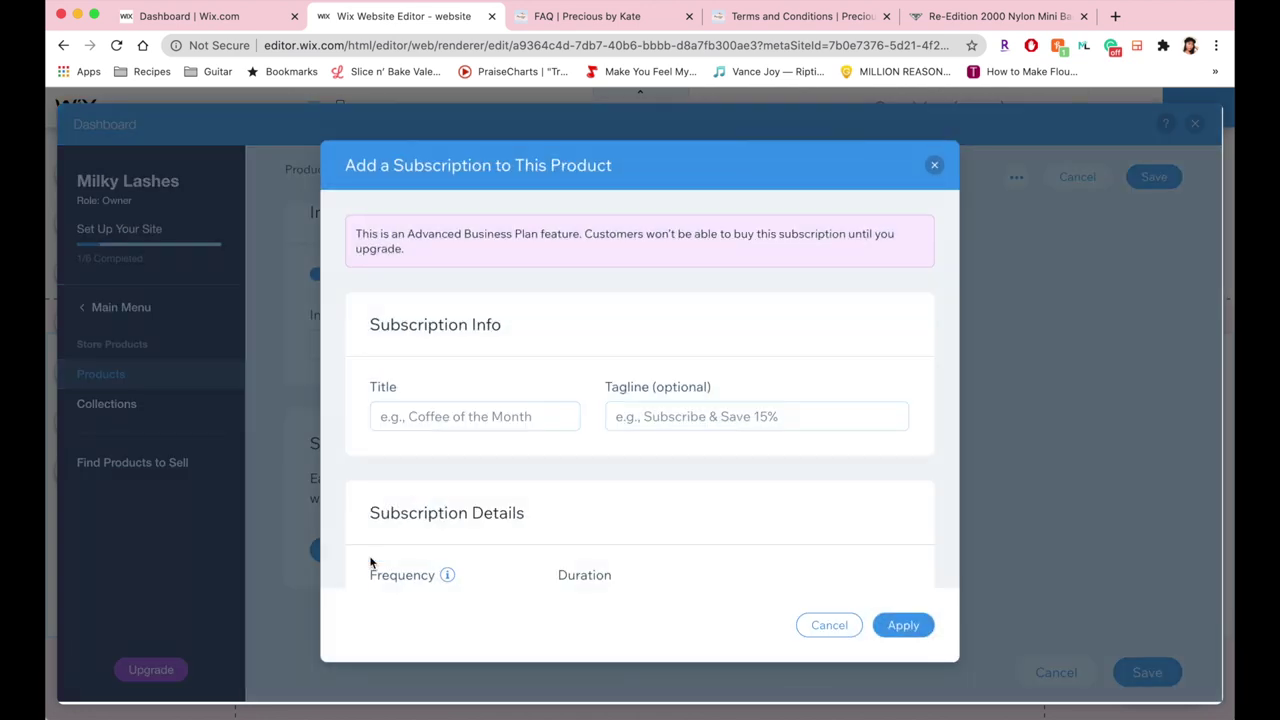
pyautogui.click(468, 425)
pyautogui.write('Angel Lash')
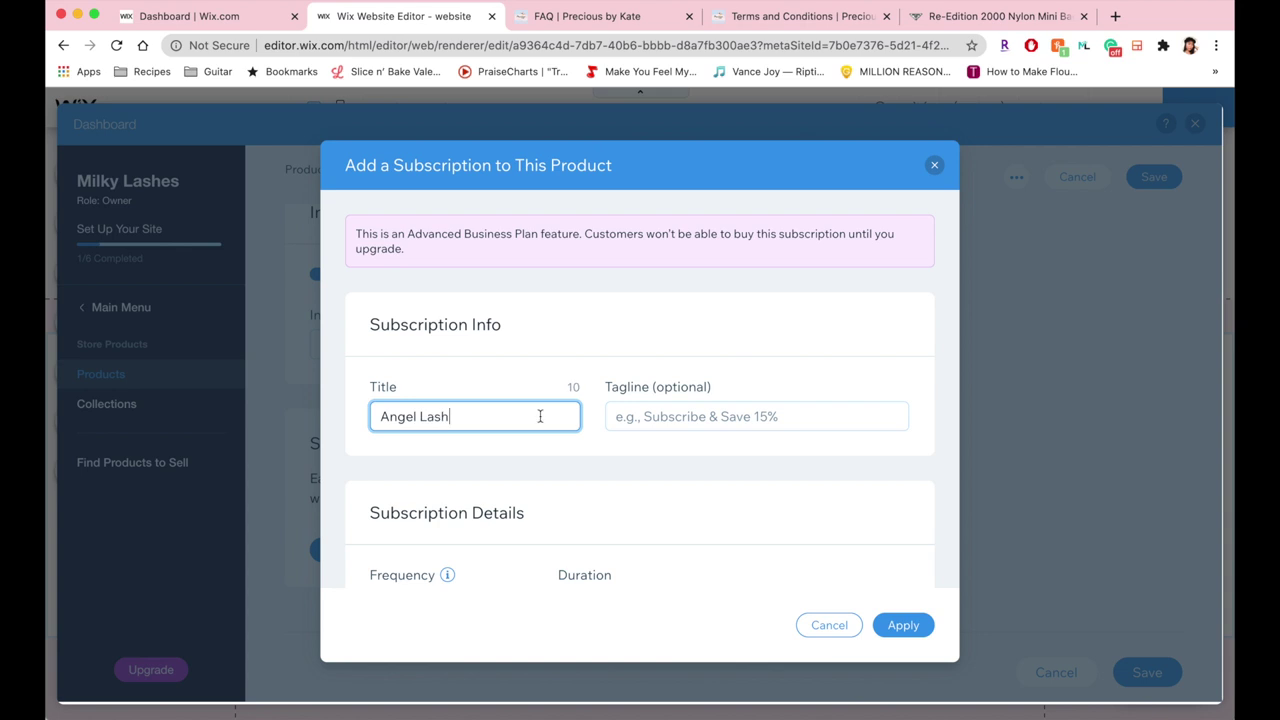
pyautogui.click(693, 409)
pyautogui.write('Su')
pyautogui.write('bscribe and Save 10%')
pyautogui.scroll(-2, 640, 450)
# Make the subscription monthly and auto-renewing at 10% off, then save Angel Lash
pyautogui.click(427, 393)
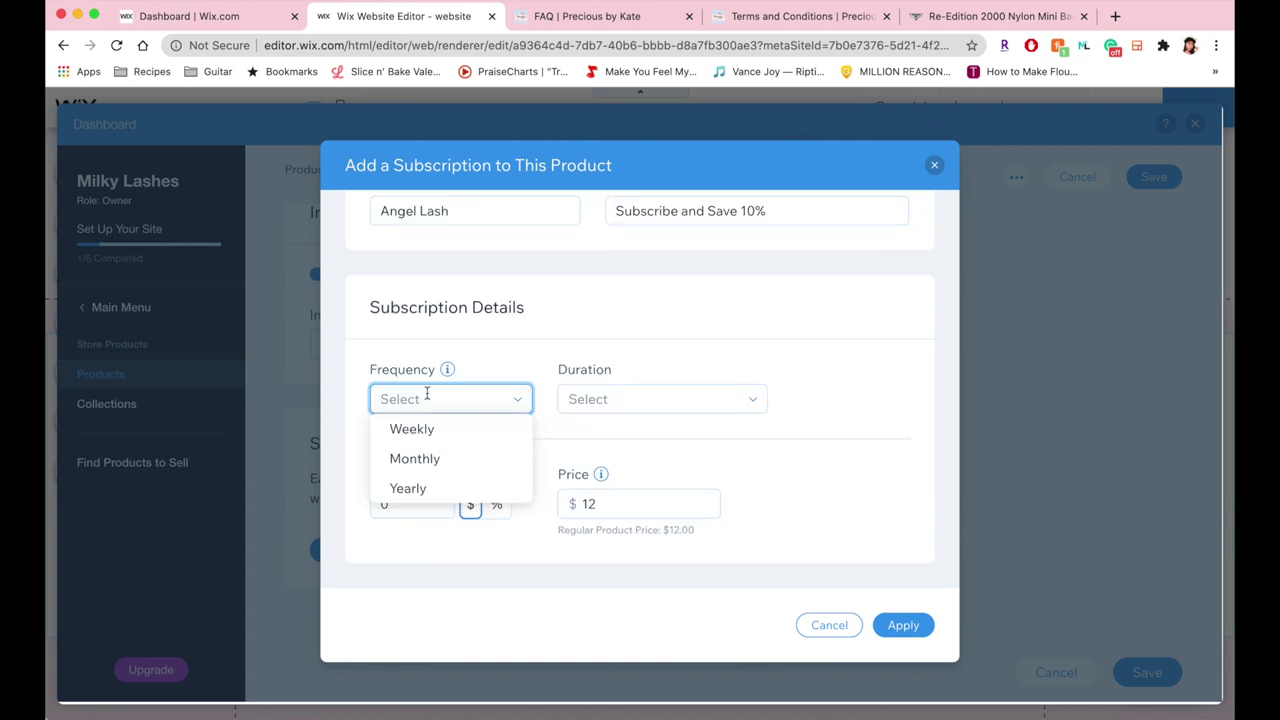
pyautogui.click(429, 458)
pyautogui.click(603, 387)
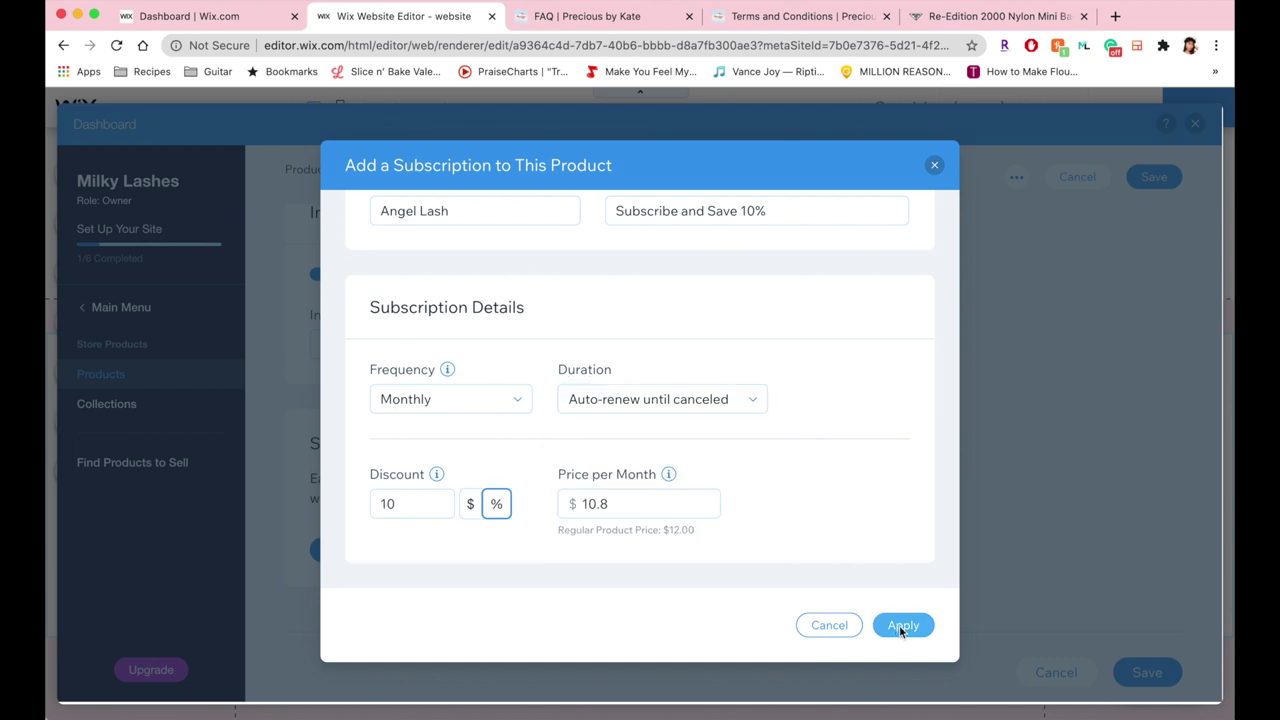
pyautogui.click(899, 625)
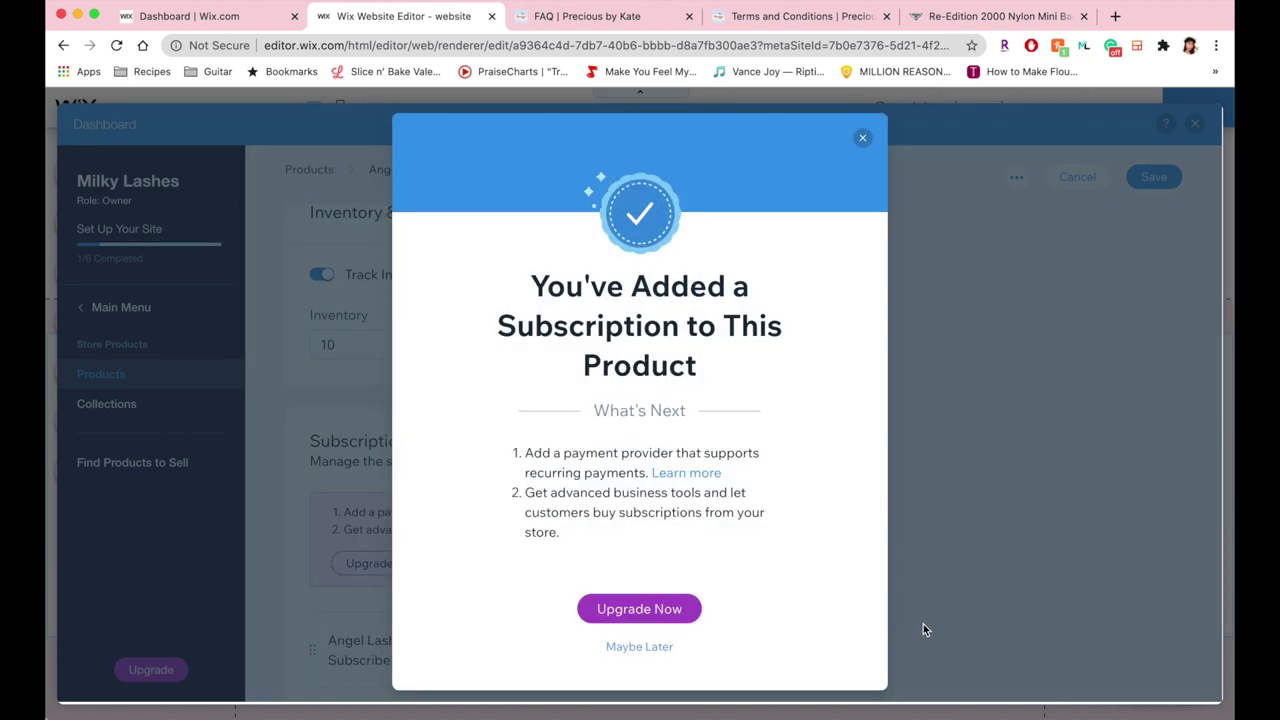
pyautogui.click(1160, 178)
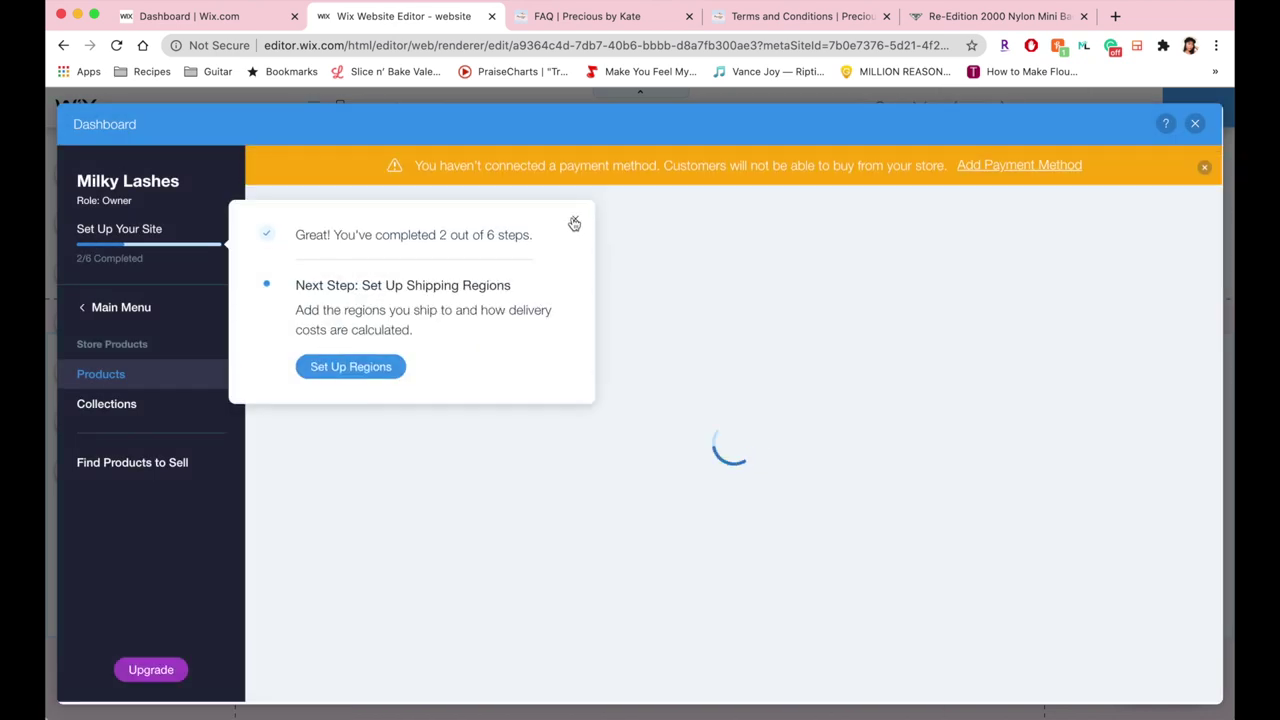
# Choose card, PayPal and AliPay as the store's payment methods
pyautogui.click(571, 220)
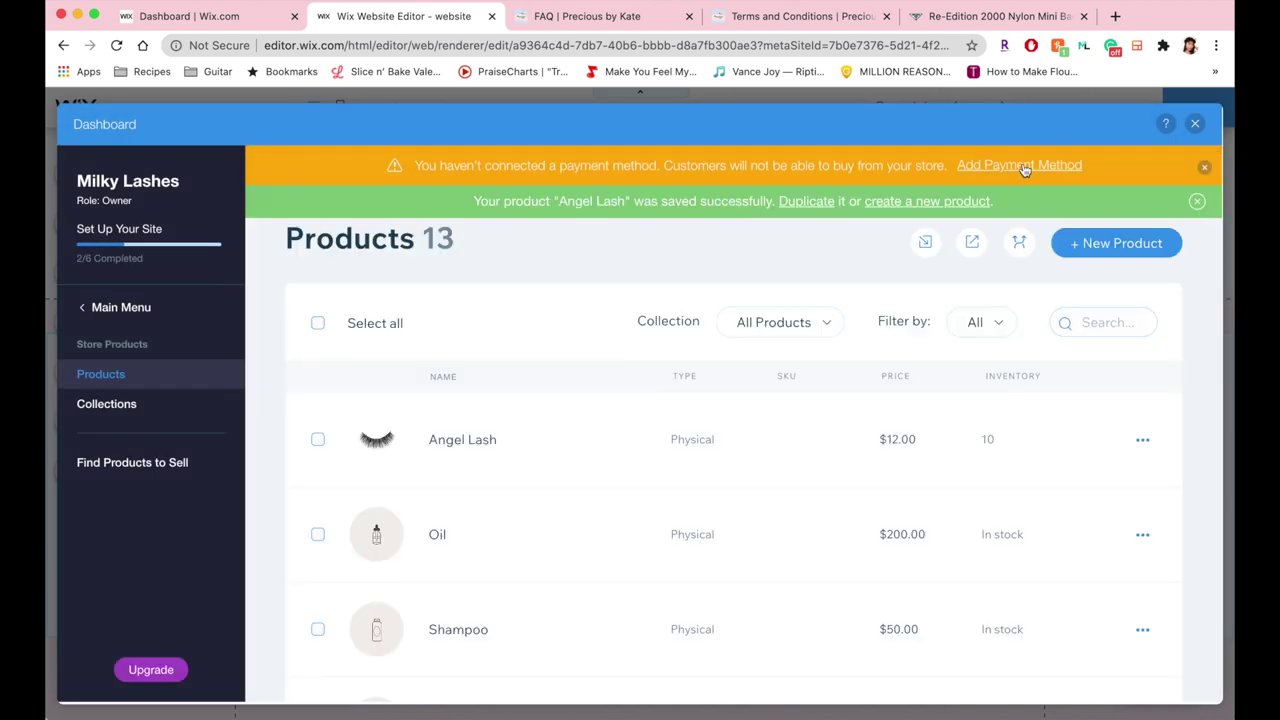
pyautogui.click(1020, 166)
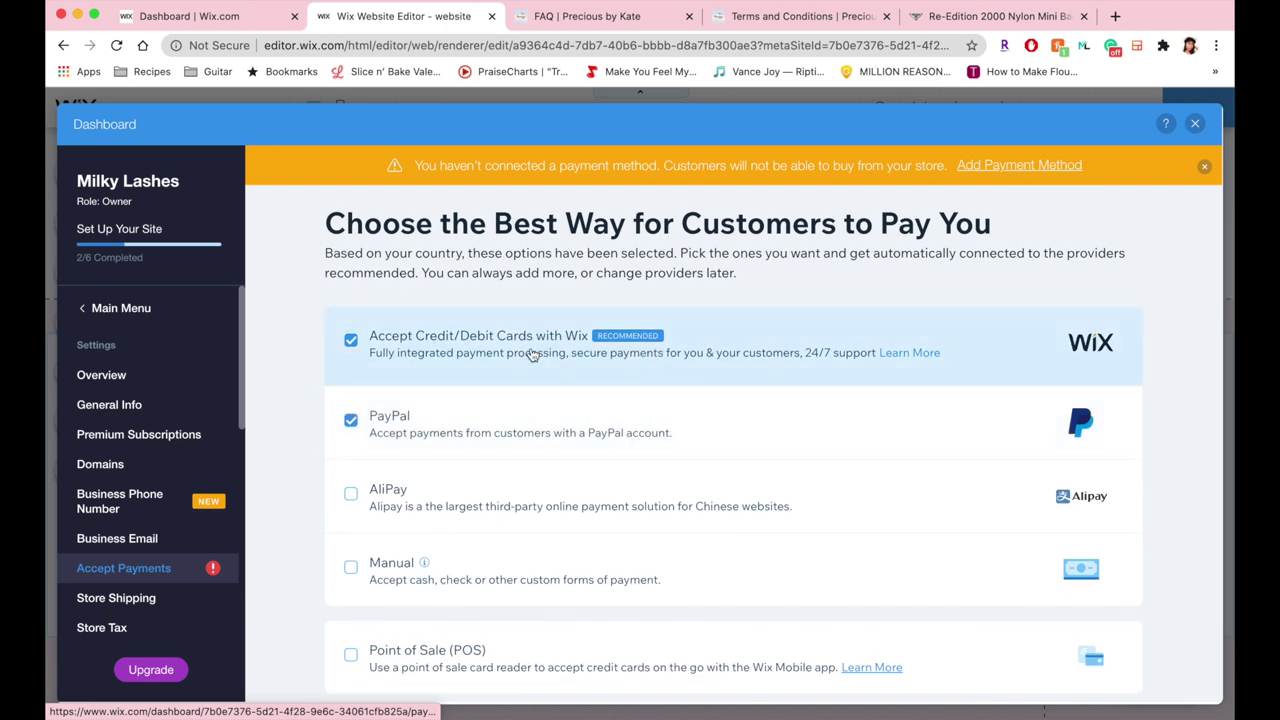
pyautogui.scroll(-1, 533, 355)
pyautogui.click(520, 460)
# Connect the chosen payment providers, confirming no prohibited items are sold
pyautogui.scroll(-1, 600, 520)
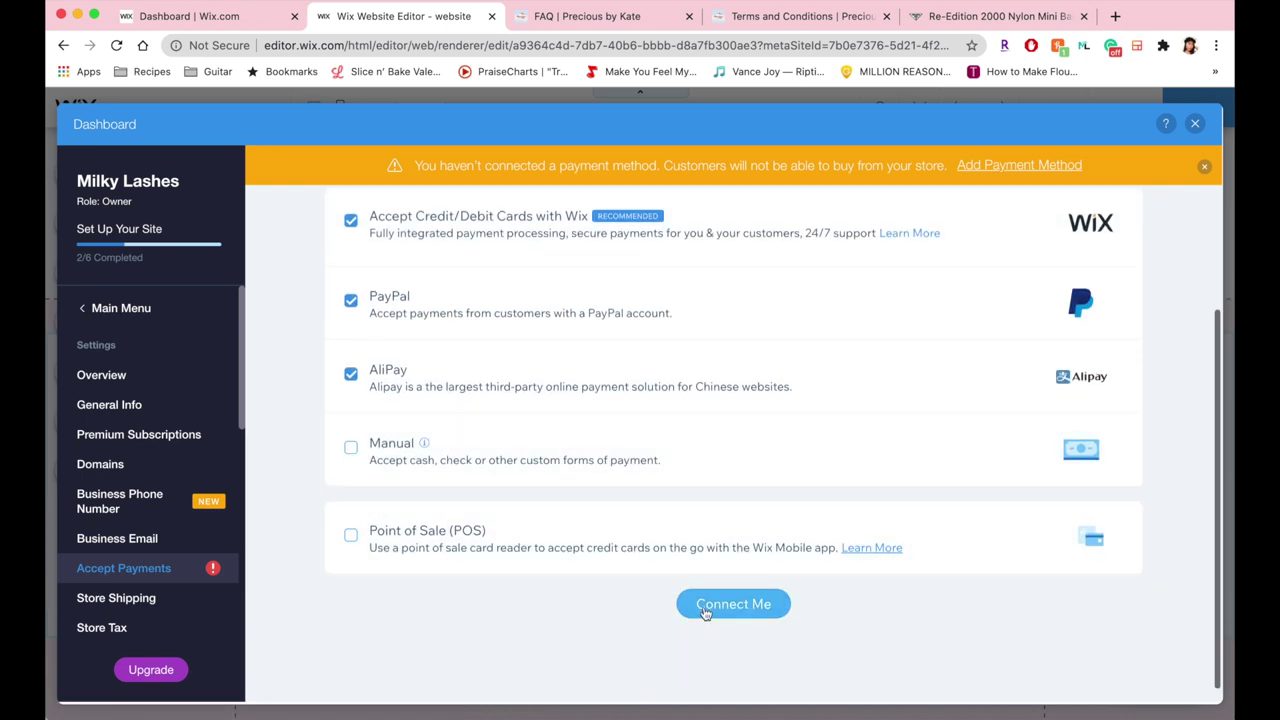
pyautogui.click(705, 606)
pyautogui.scroll(-5, 705, 605)
pyautogui.scroll(5, 600, 537)
pyautogui.scroll(-5, 594, 515)
pyautogui.click(594, 509)
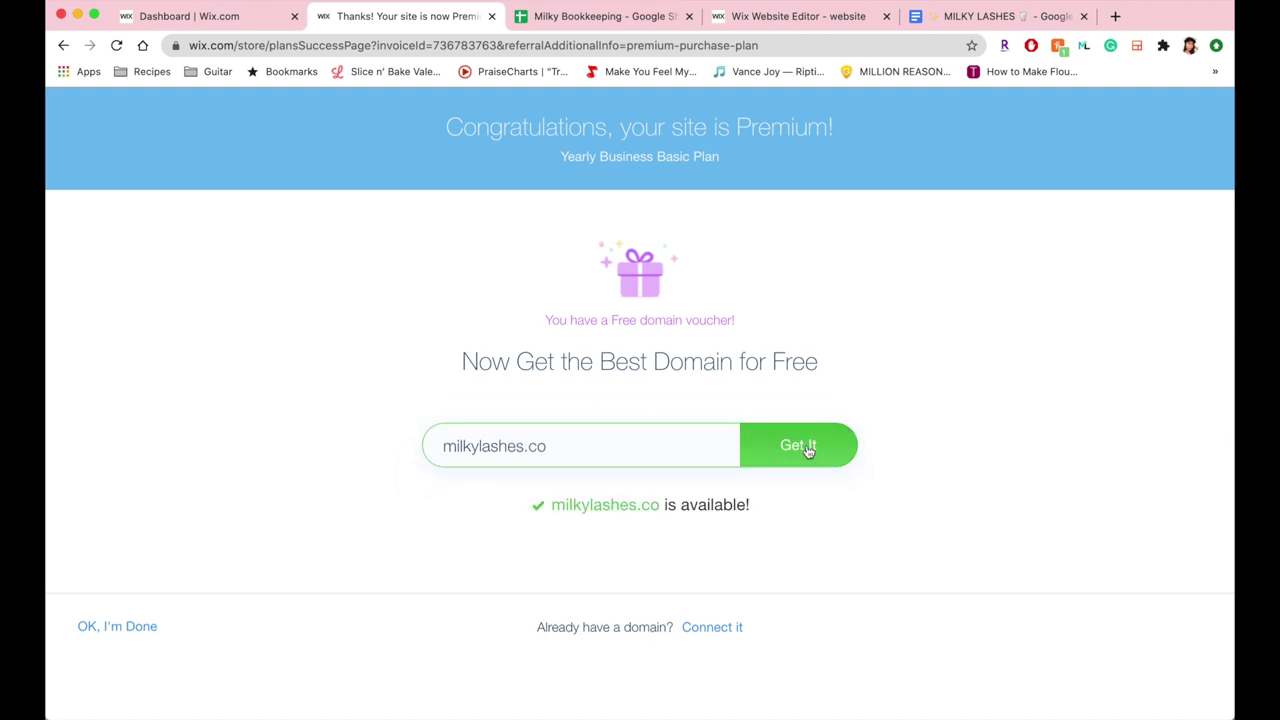
# Claim milkylashes.co as the free domain and request one mailbox name for it
pyautogui.click(810, 452)
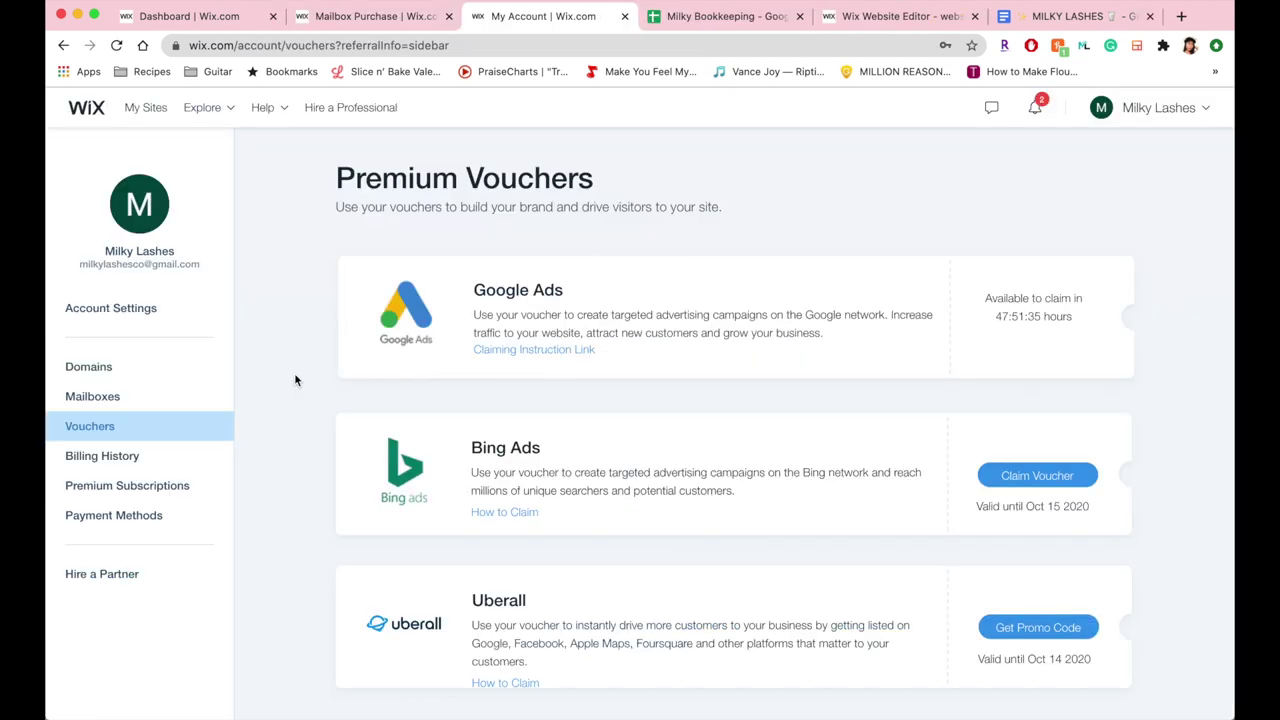
pyautogui.scroll(-2, 548, 367)
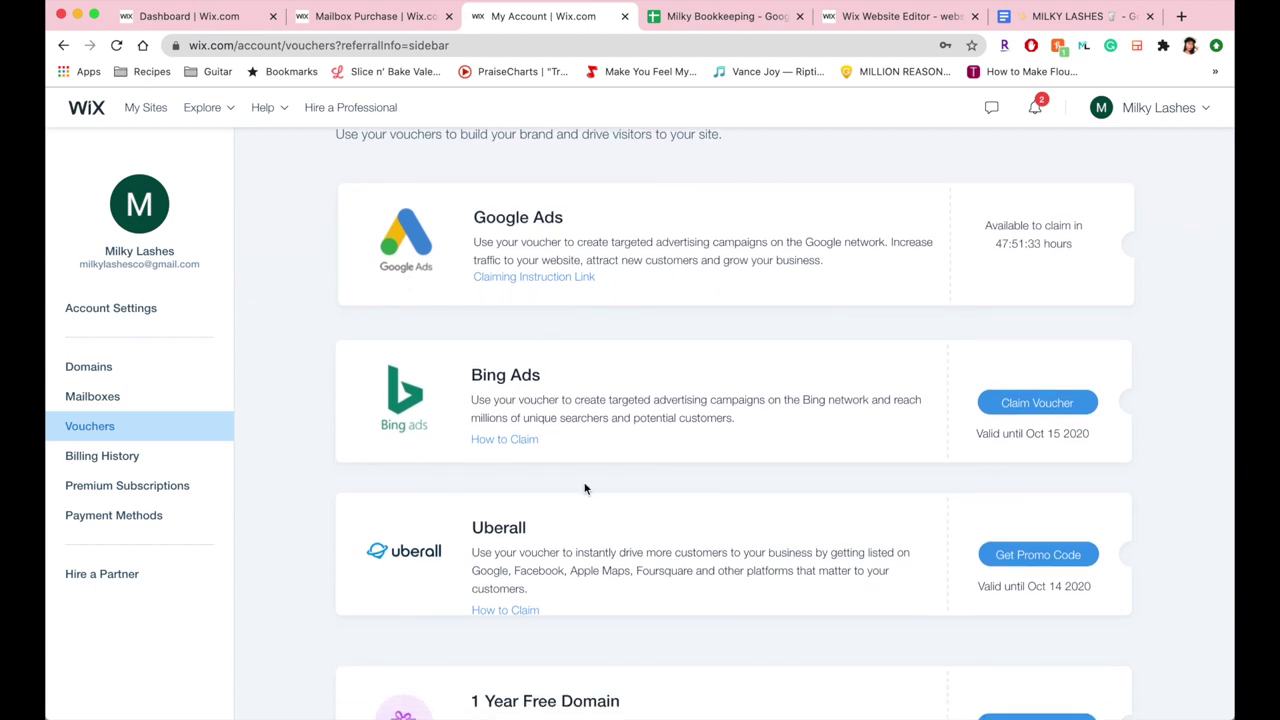
pyautogui.scroll(-7, 585, 488)
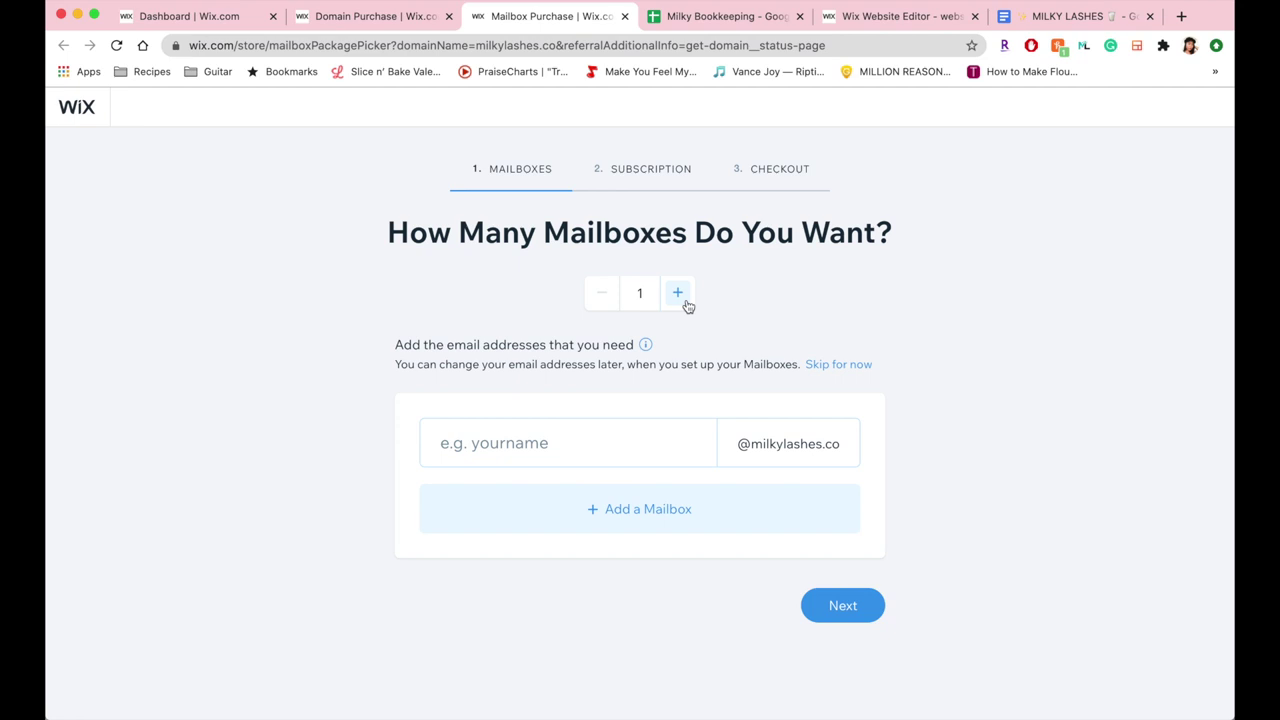
pyautogui.click(648, 436)
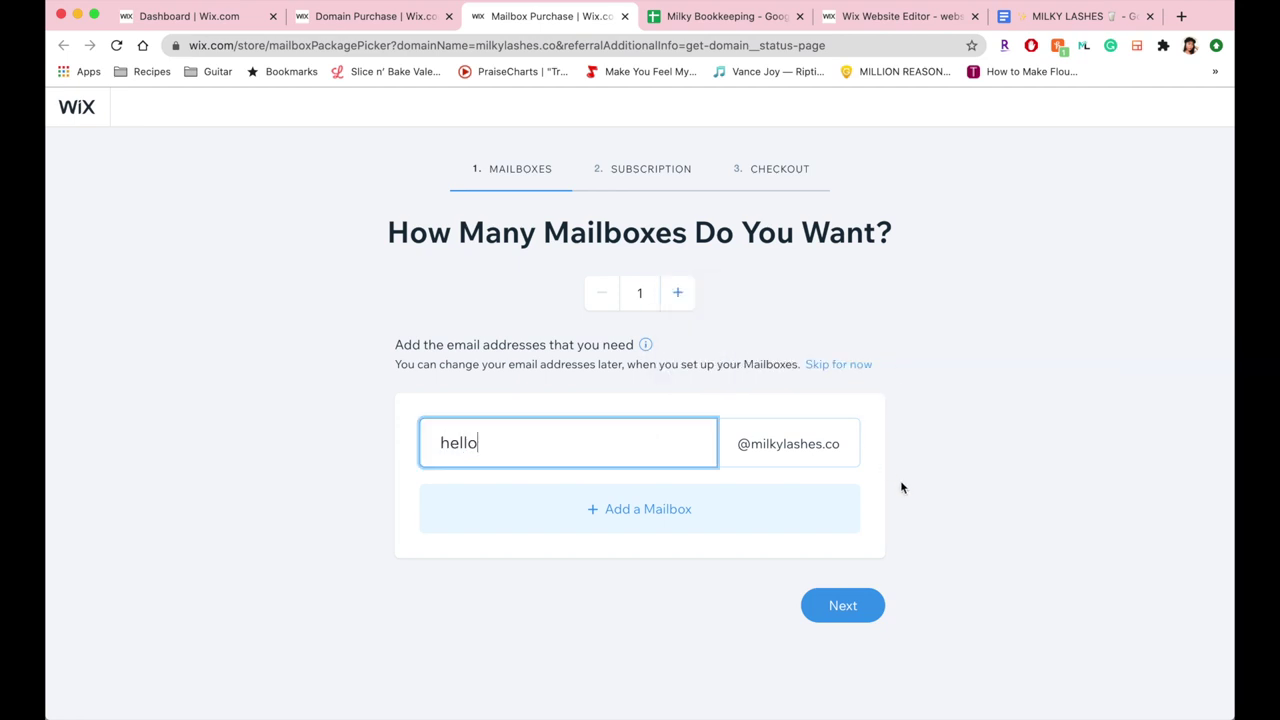
pyautogui.click(850, 607)
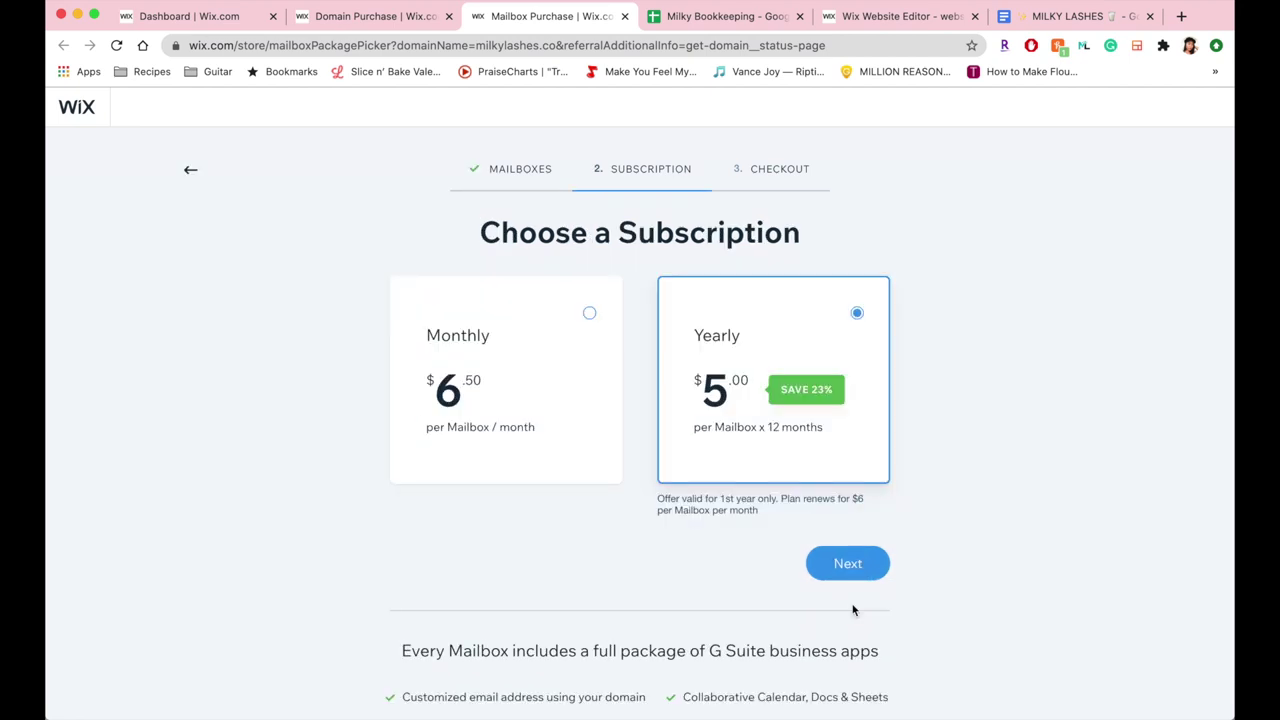
pyautogui.scroll(-1, 853, 609)
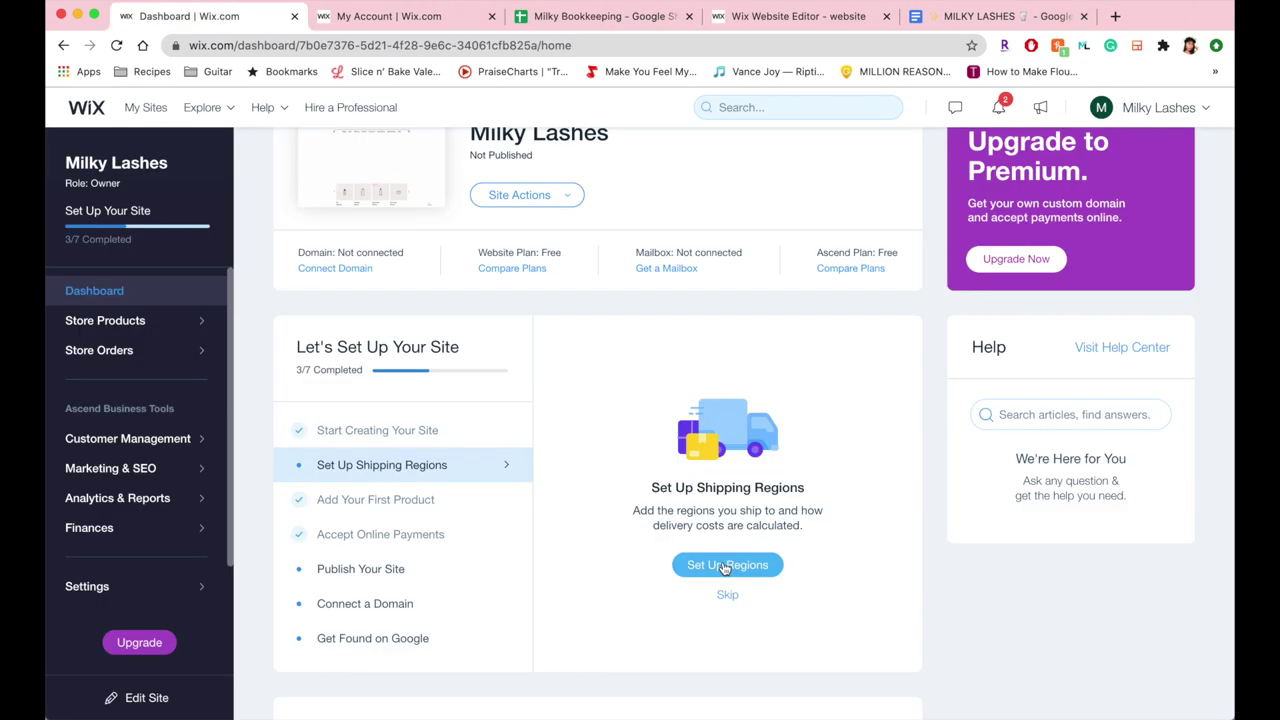
pyautogui.click(723, 565)
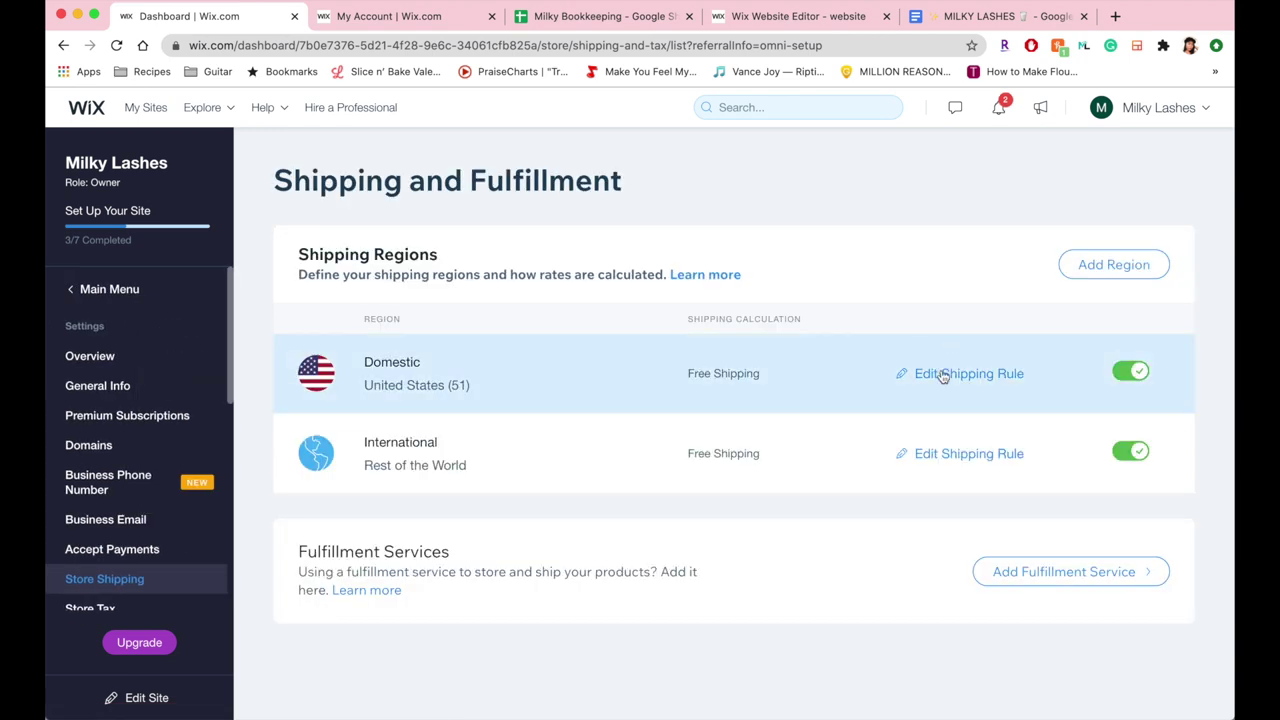
# Set the Domestic shipping rule to USPS Calculated Rate
pyautogui.click(941, 374)
pyautogui.scroll(-3, 663, 503)
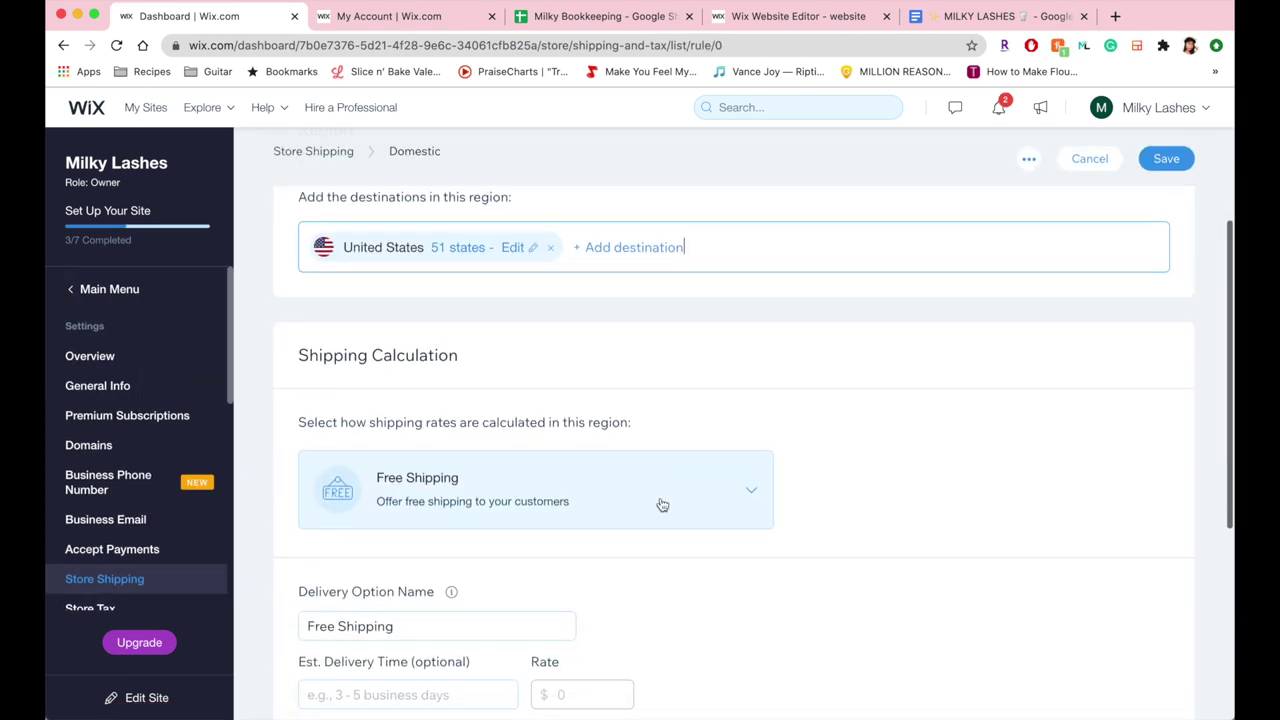
pyautogui.click(661, 504)
pyautogui.scroll(-5, 839, 493)
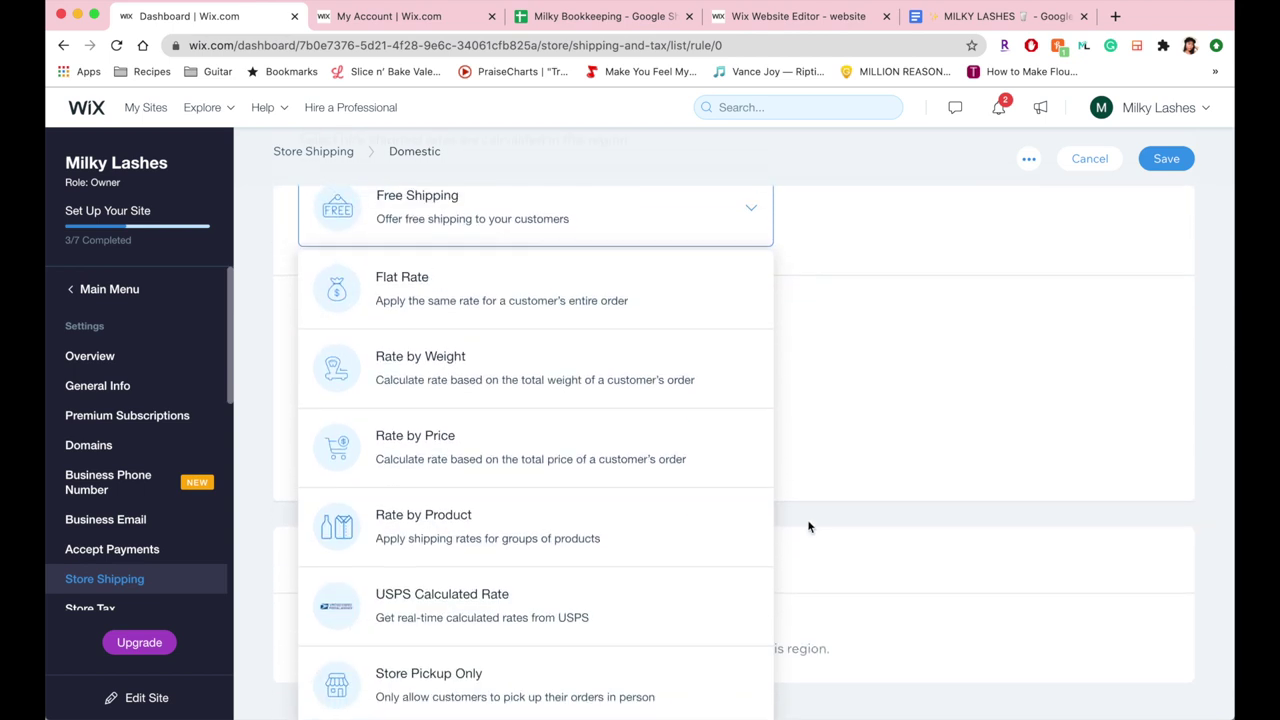
pyautogui.click(474, 596)
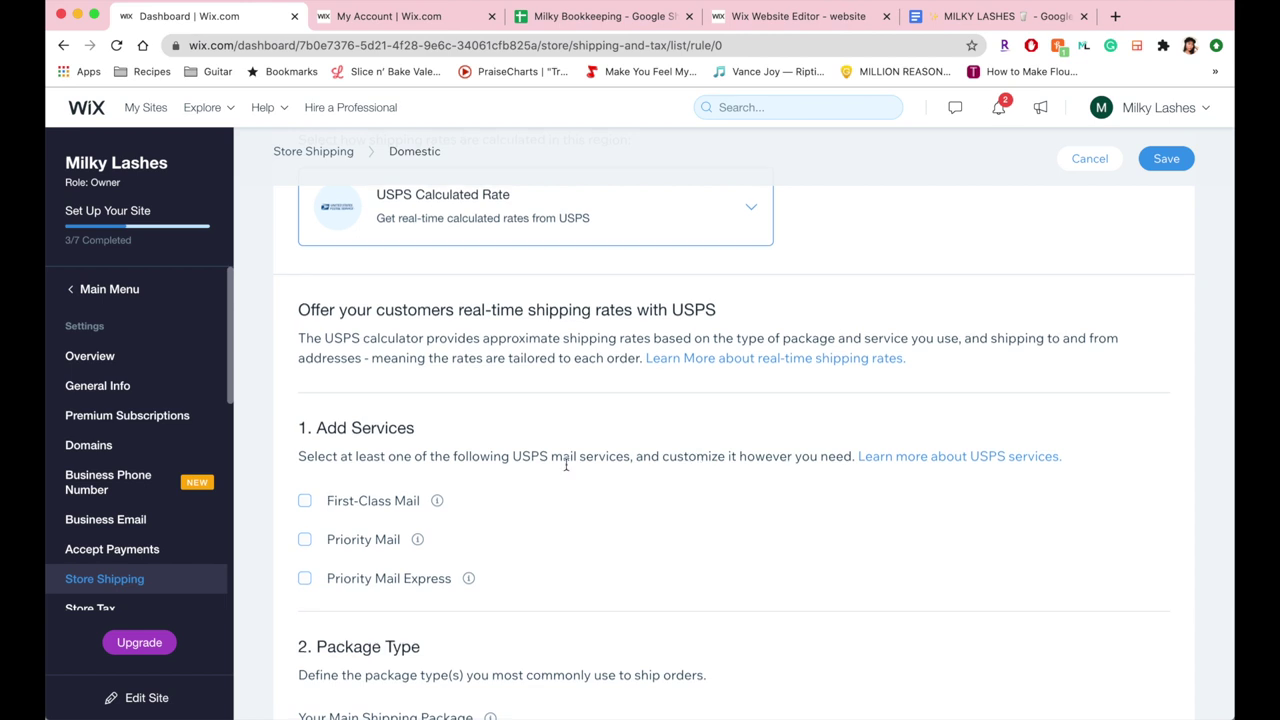
# Offer USPS First-Class, Priority Mail and Priority Mail Express for Domestic shipping
pyautogui.scroll(-1, 566, 463)
pyautogui.click(405, 470)
pyautogui.scroll(-2, 398, 546)
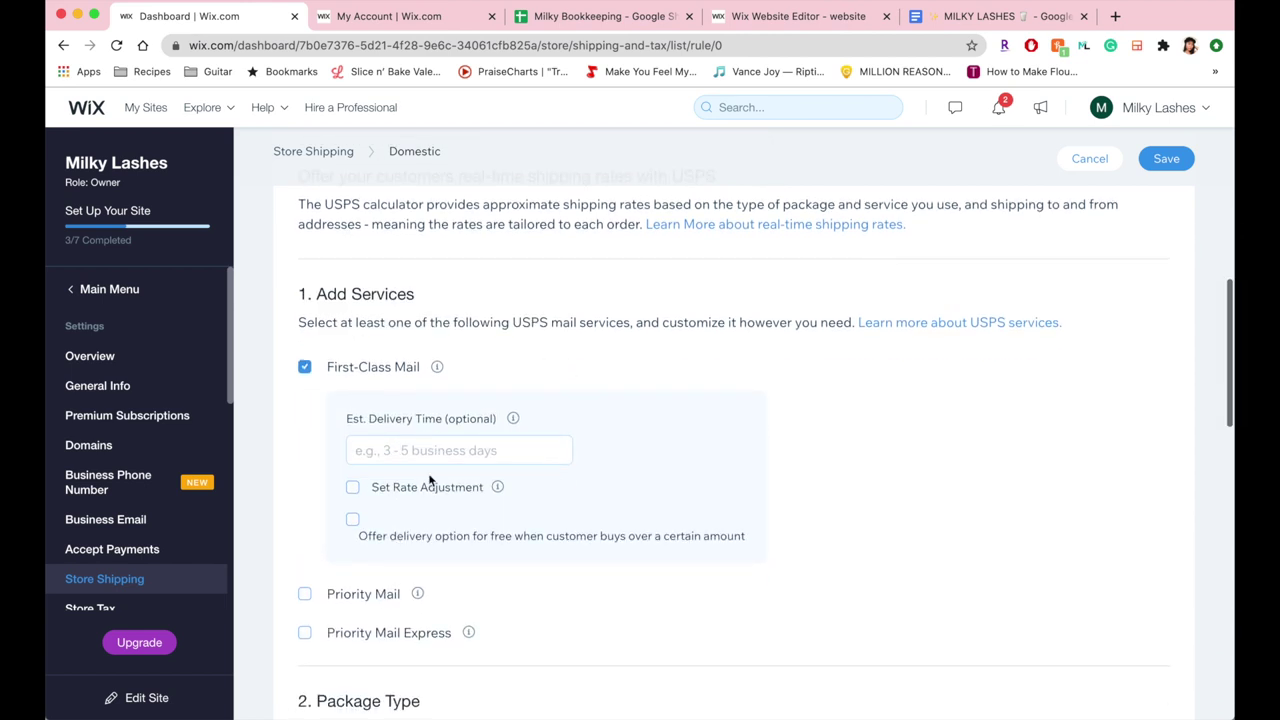
pyautogui.click(380, 594)
pyautogui.scroll(-5, 370, 630)
pyautogui.click(388, 597)
pyautogui.scroll(1, 535, 420)
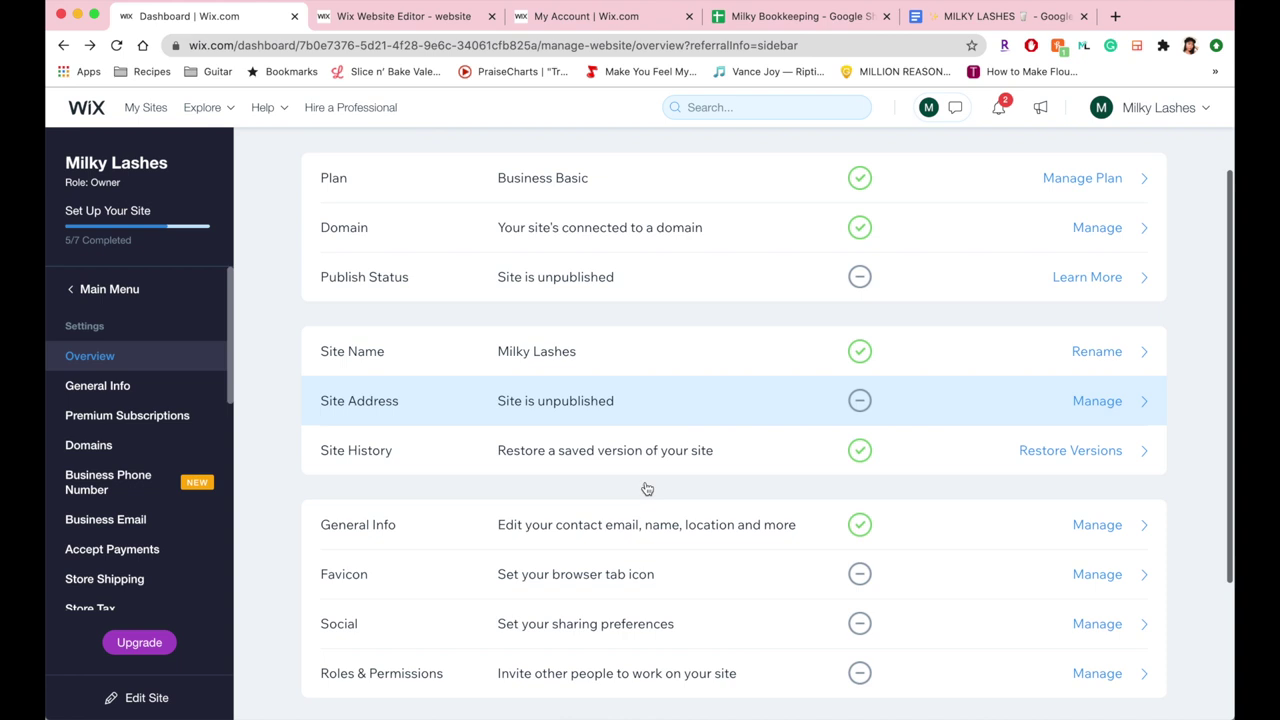
pyautogui.scroll(-3, 700, 478)
pyautogui.click(1087, 458)
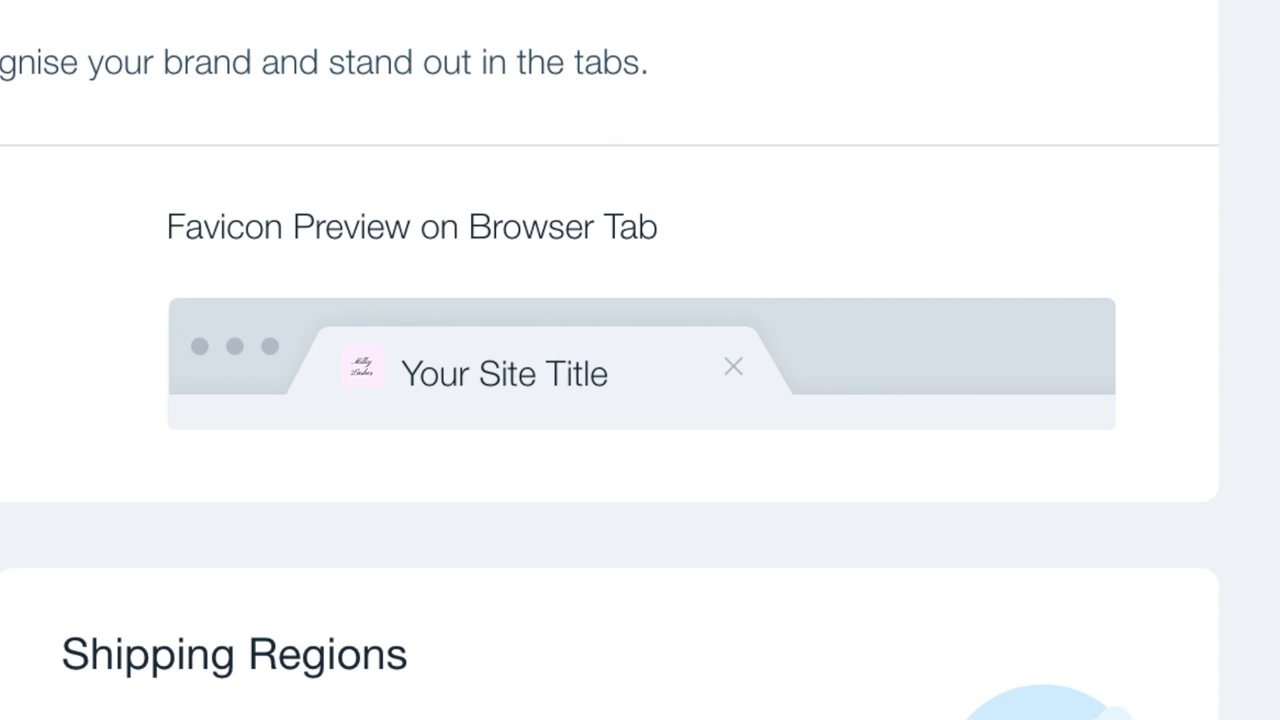
pyautogui.scroll(-2, 10, 385)
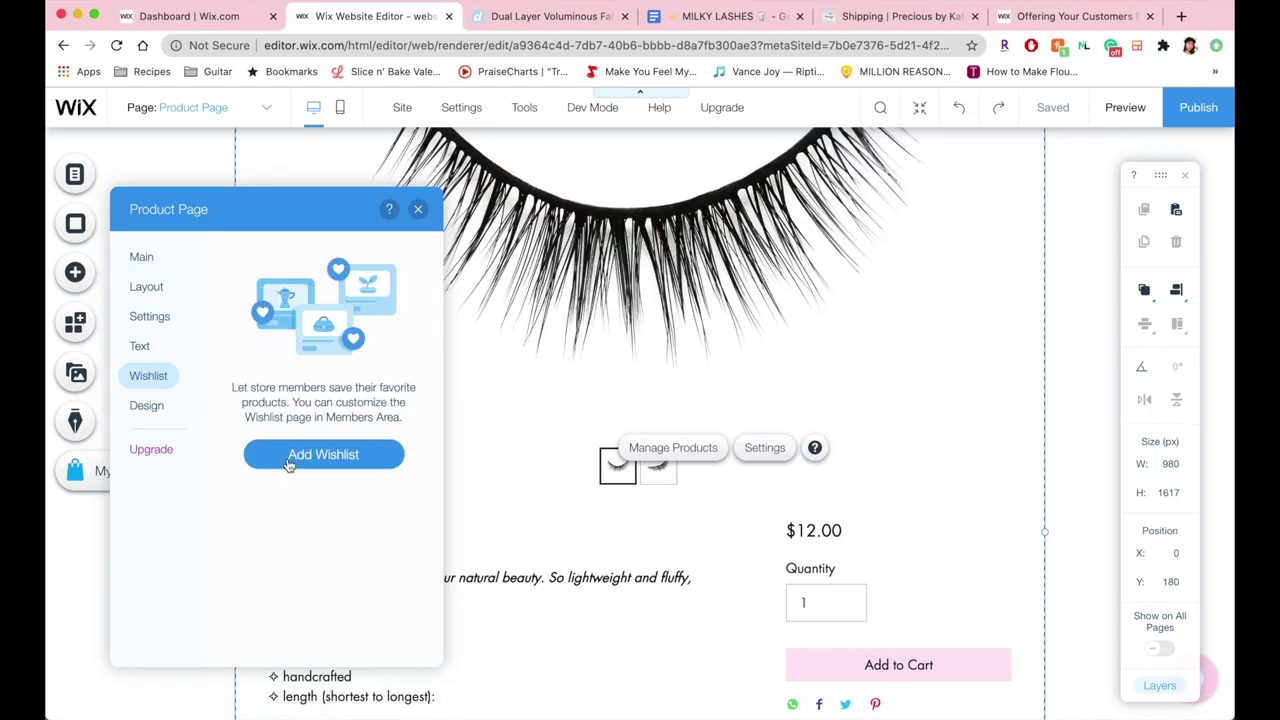
# Add a Wishlist to the store and preview the new My Wishlist member page
pyautogui.click(288, 460)
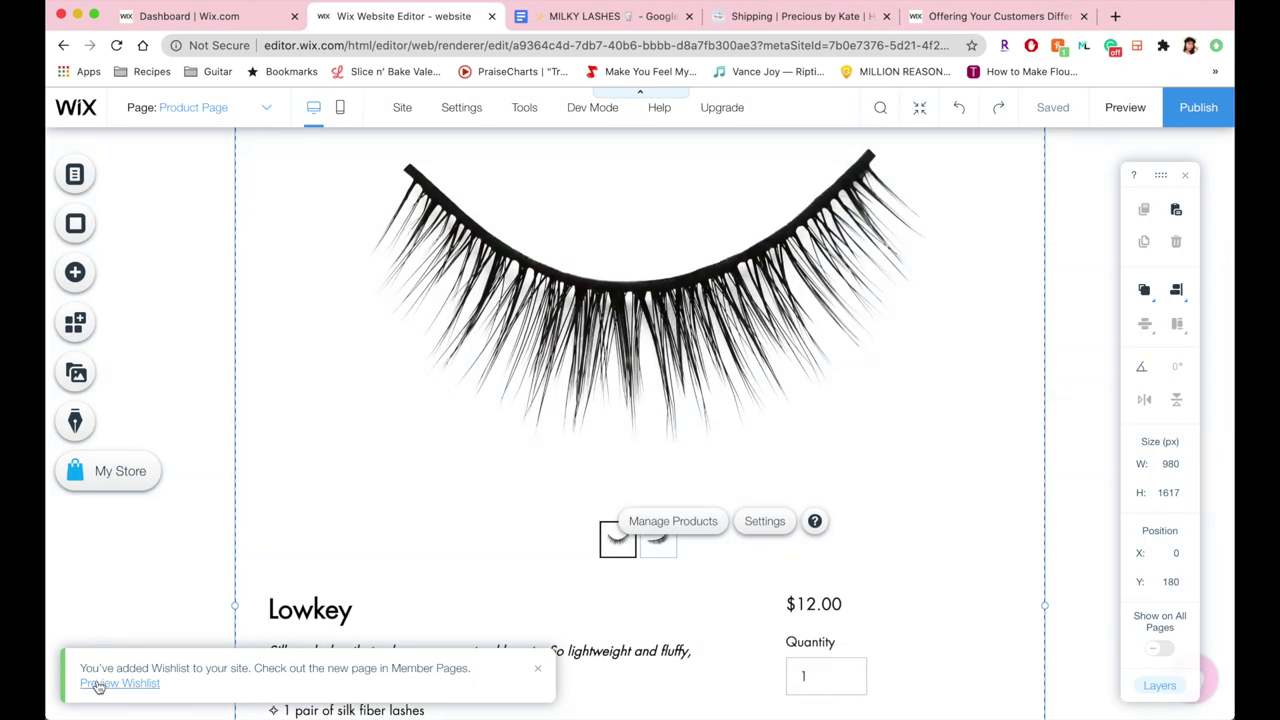
pyautogui.click(97, 686)
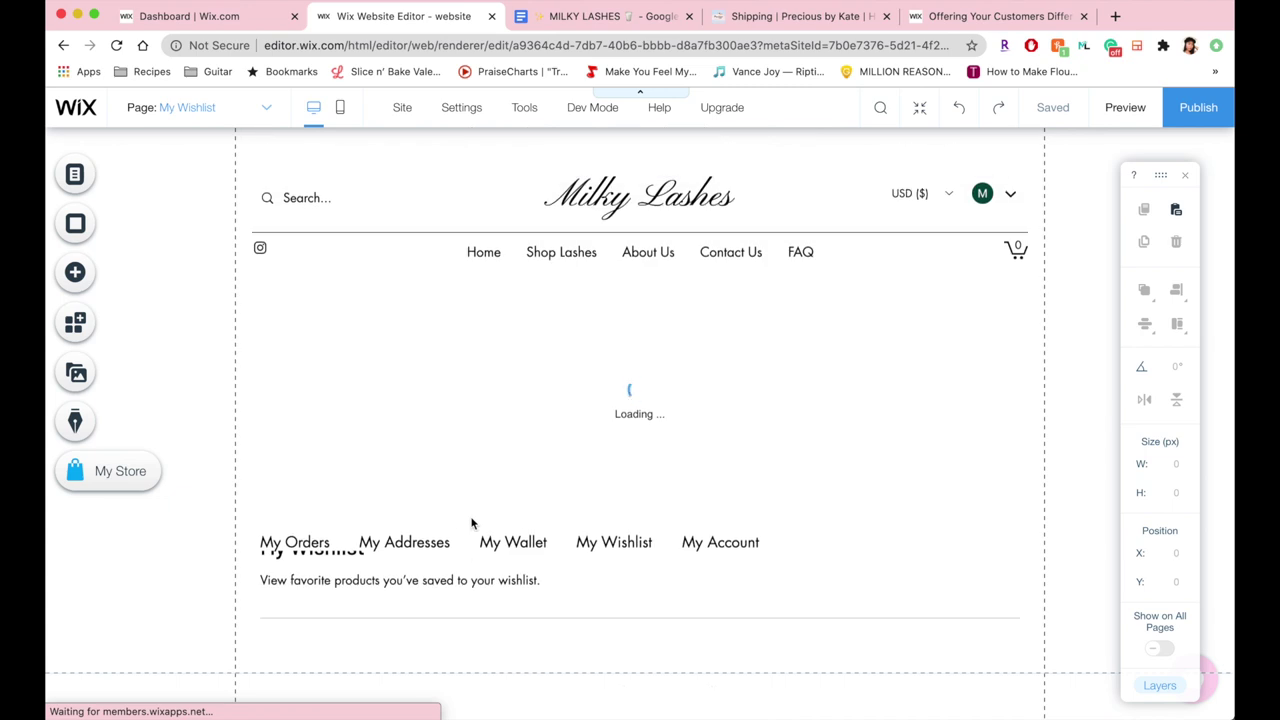
pyautogui.scroll(-3, 472, 523)
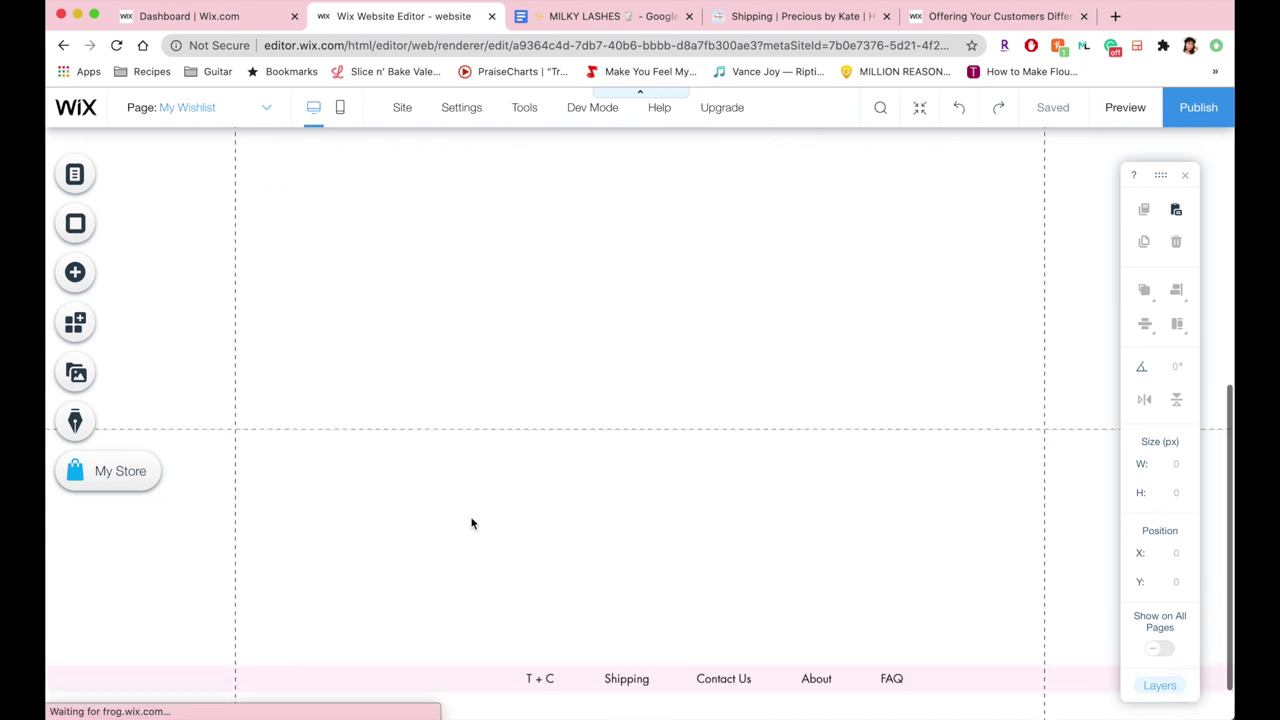
pyautogui.scroll(-3, 472, 523)
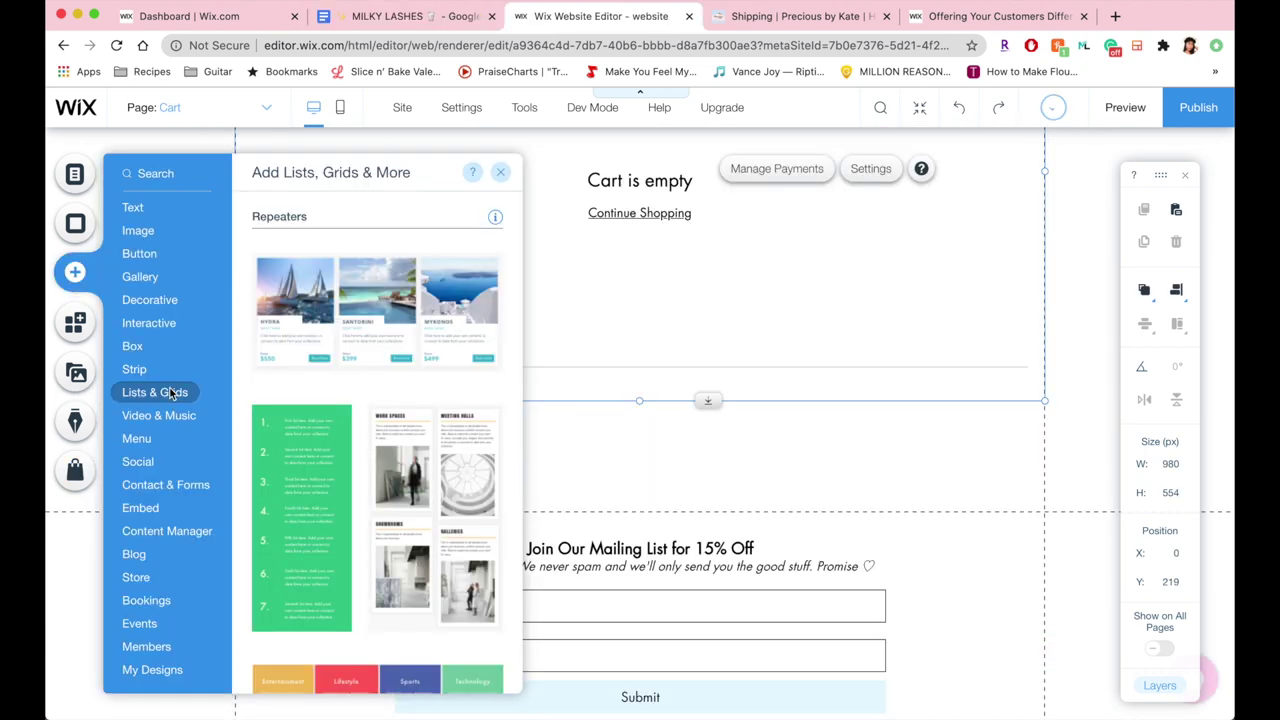
# Drag a Related Products gallery from the Store panel onto the Cart page
pyautogui.moveTo(137, 574)
pyautogui.moveTo(316, 293)
pyautogui.moveTo(279, 256)
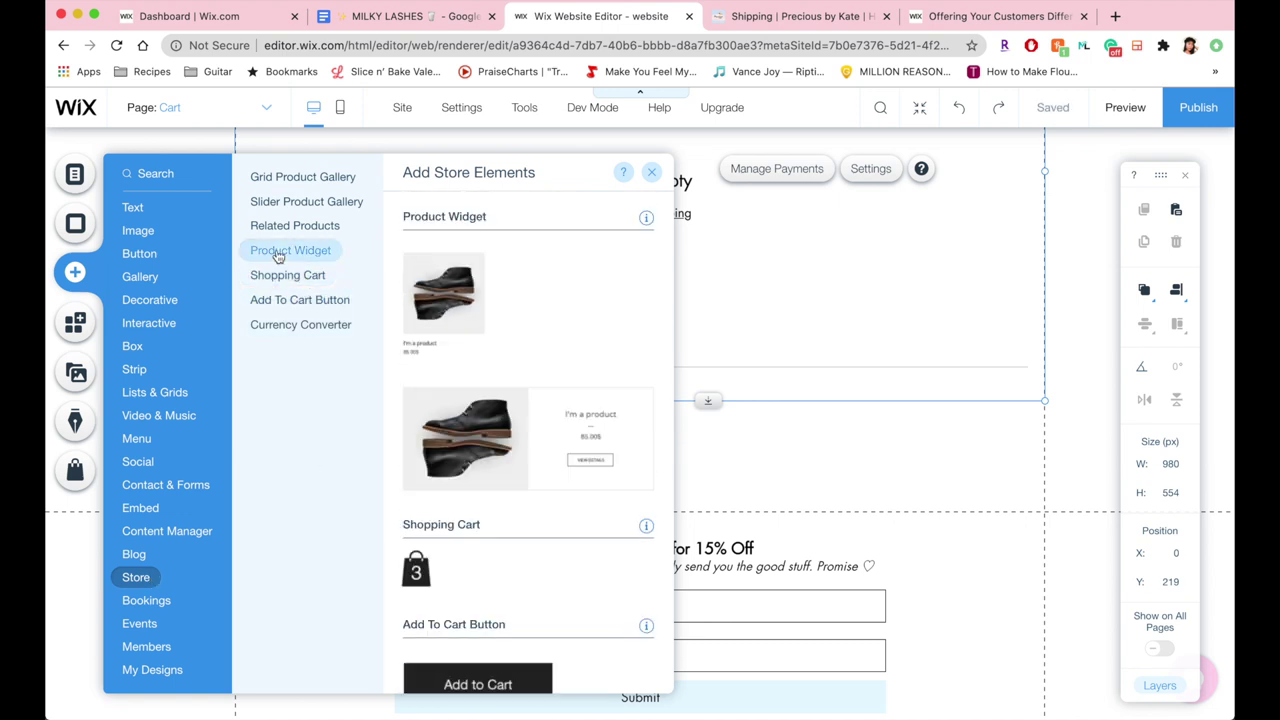
pyautogui.moveTo(295, 225)
pyautogui.moveTo(603, 286); pyautogui.dragTo(750, 493)
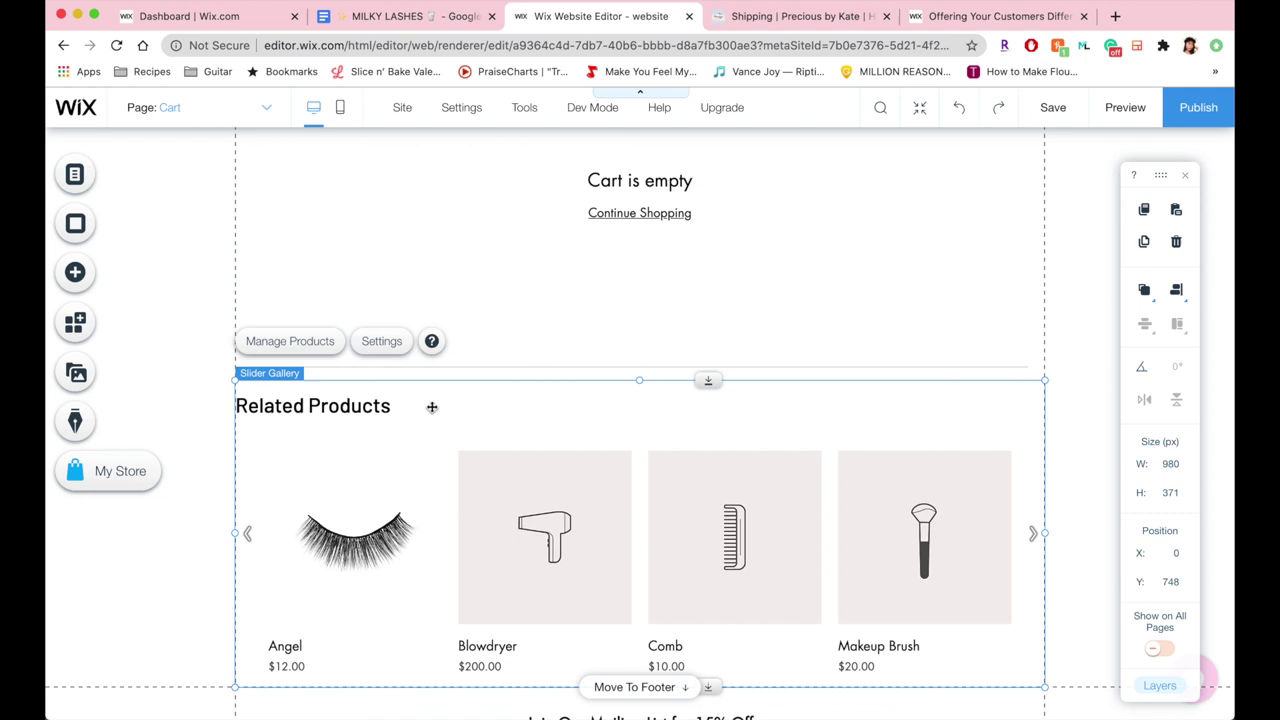
# In the gallery's Design settings, set the text style to Heading 2
pyautogui.click(376, 344)
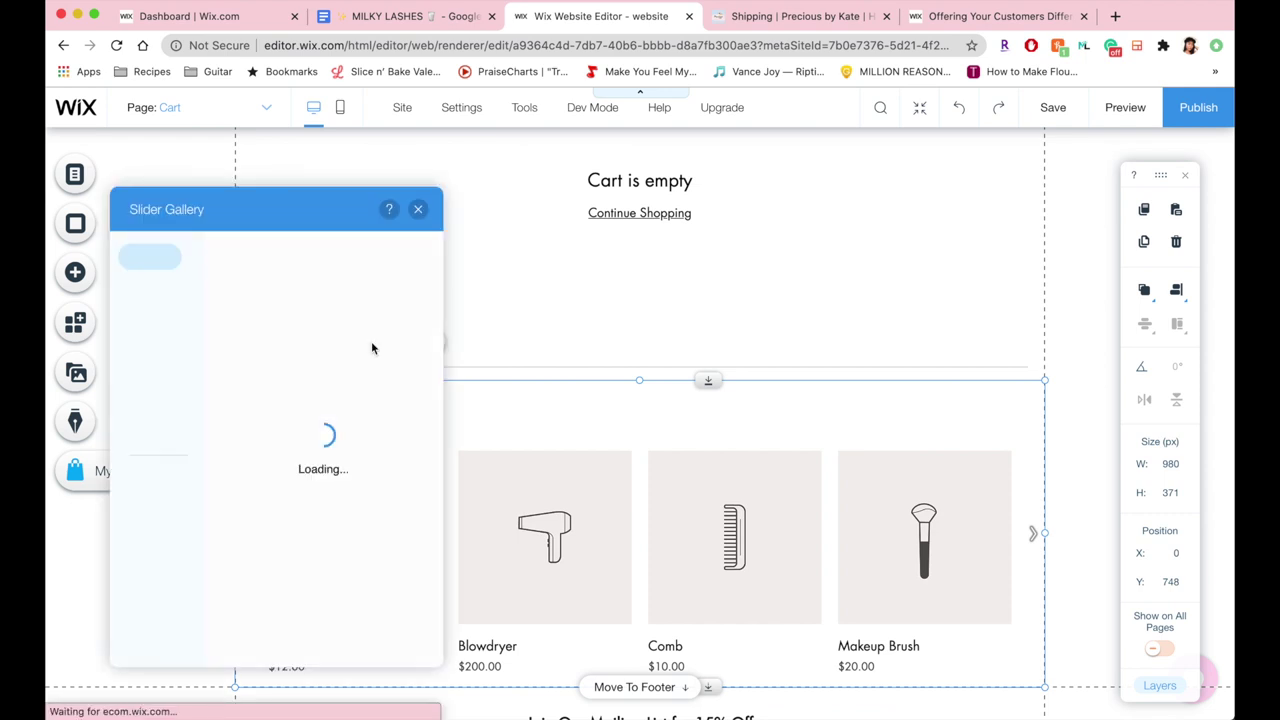
pyautogui.click(143, 375)
pyautogui.click(373, 312)
pyautogui.scroll(-2, 468, 443)
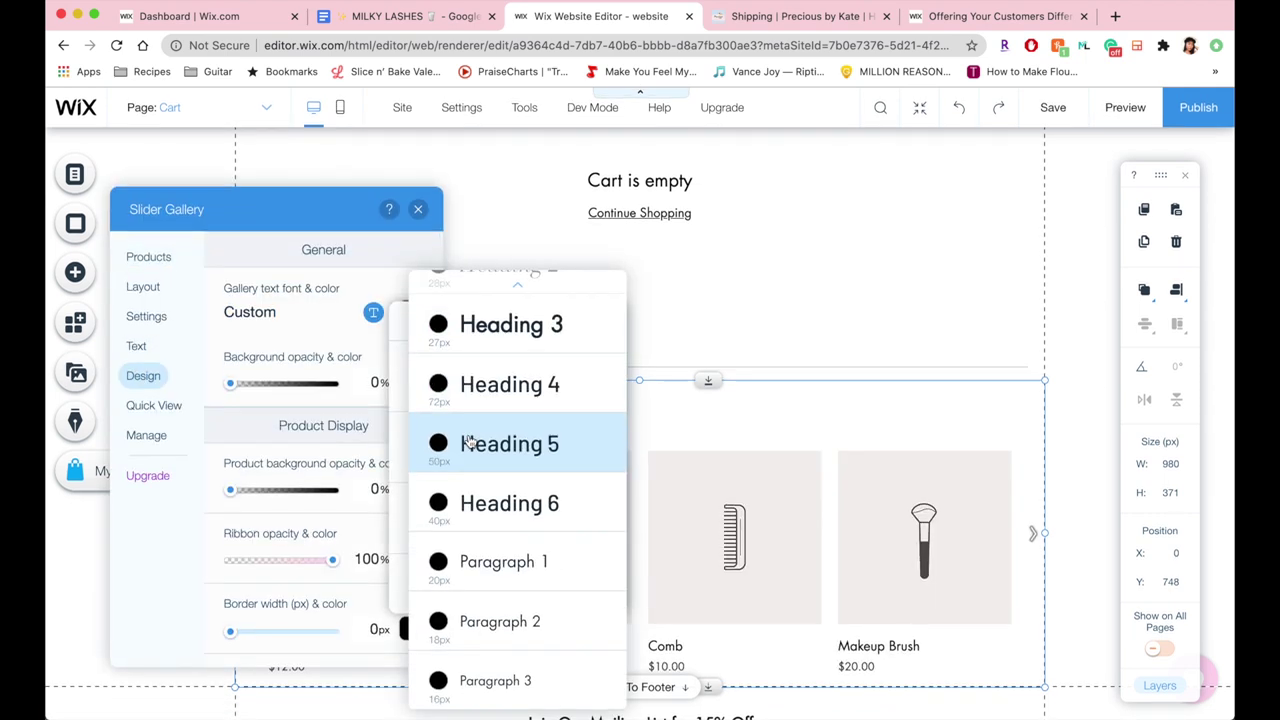
pyautogui.click(480, 561)
pyautogui.click(460, 378)
pyautogui.click(500, 186)
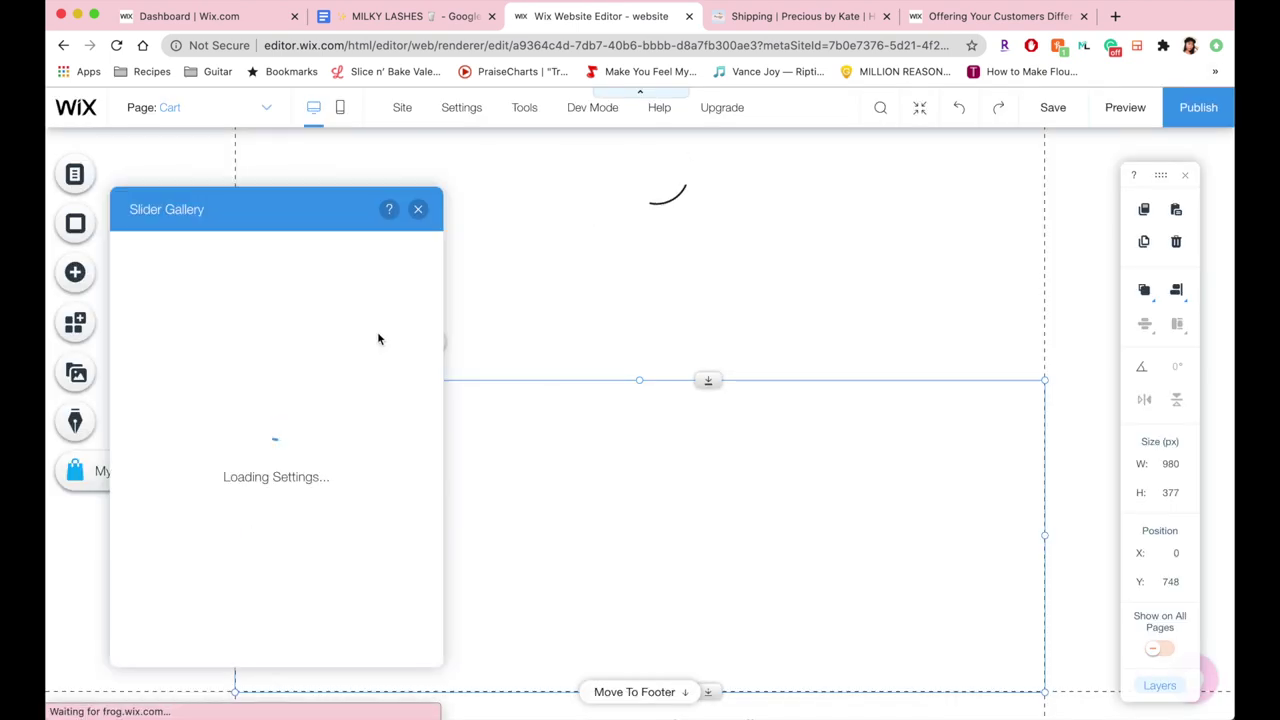
# Review the gallery font settings, then add another related-products gallery below Store Policy on the Product Page
pyautogui.click(143, 375)
pyautogui.click(373, 312)
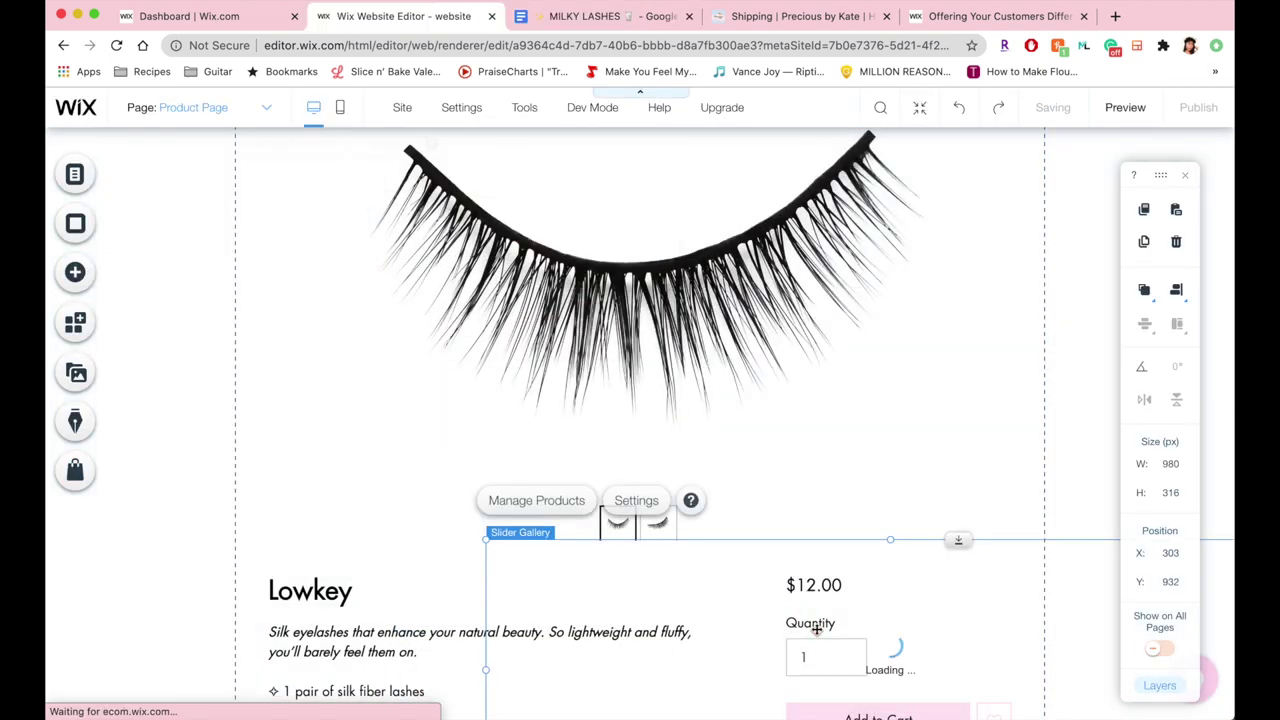
pyautogui.scroll(-5, 763, 466)
pyautogui.moveTo(763, 466); pyautogui.dragTo(503, 606)
pyautogui.scroll(4, 340, 300)
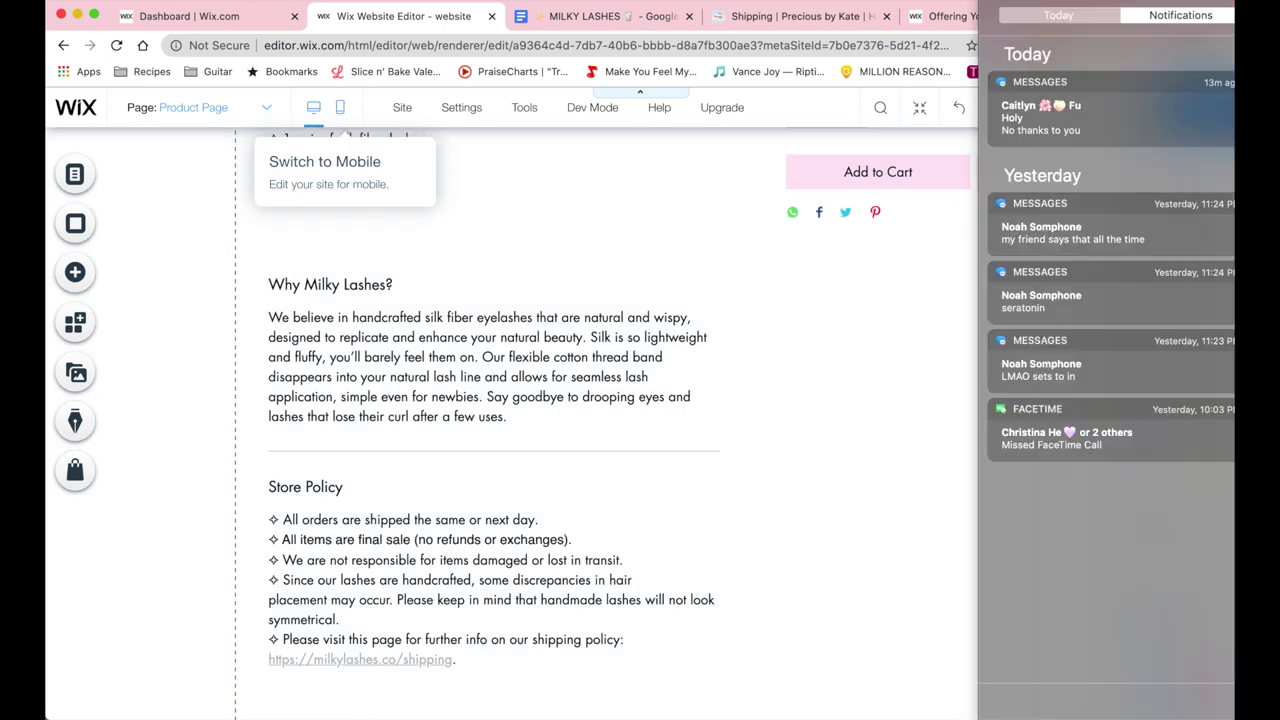
# In mobile view, move the Login Bar out of the hamburger menu
pyautogui.click(340, 107)
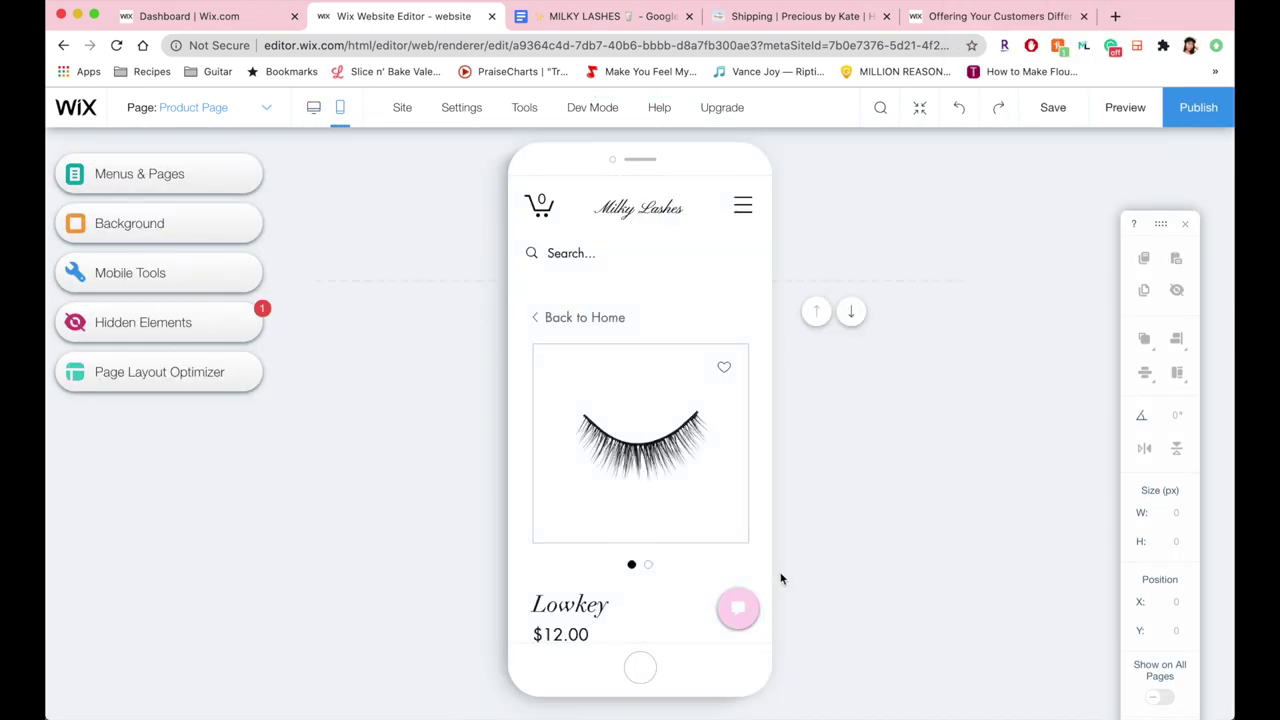
pyautogui.click(743, 206)
pyautogui.click(760, 257)
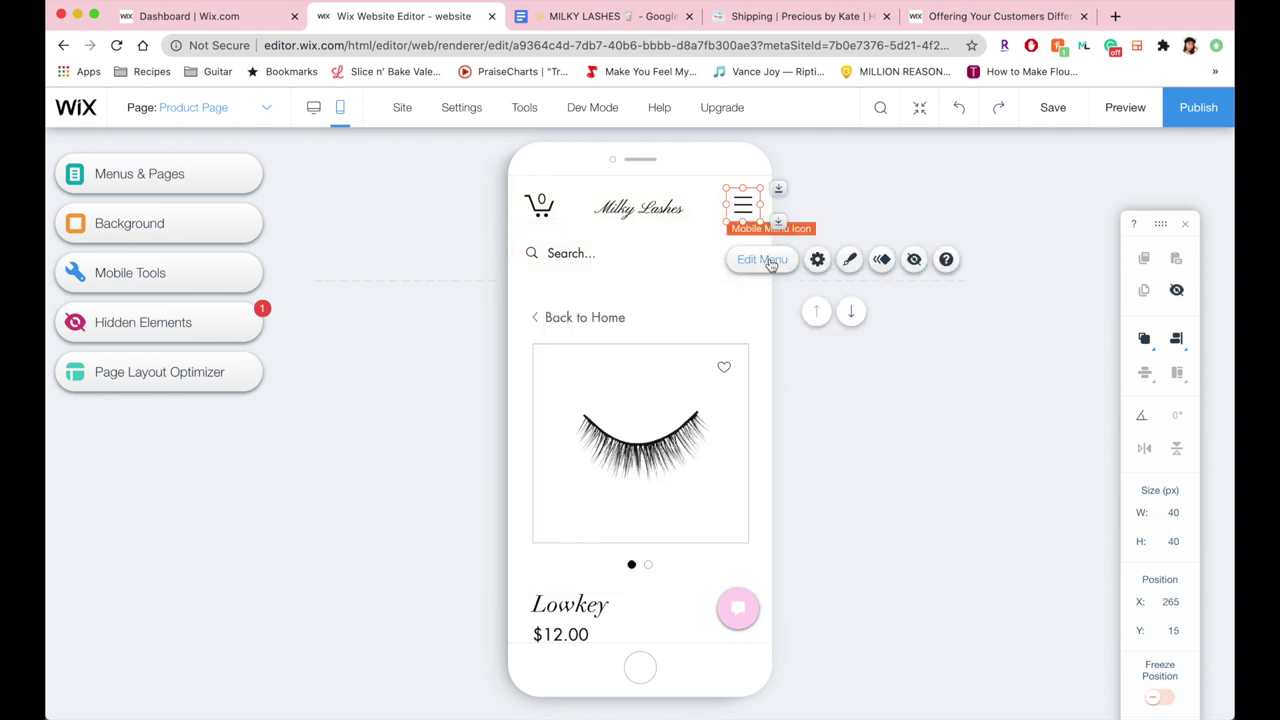
pyautogui.moveTo(662, 203); pyautogui.dragTo(700, 263)
# Search the App Market for 'sales pop'
pyautogui.scroll(2, 667, 328)
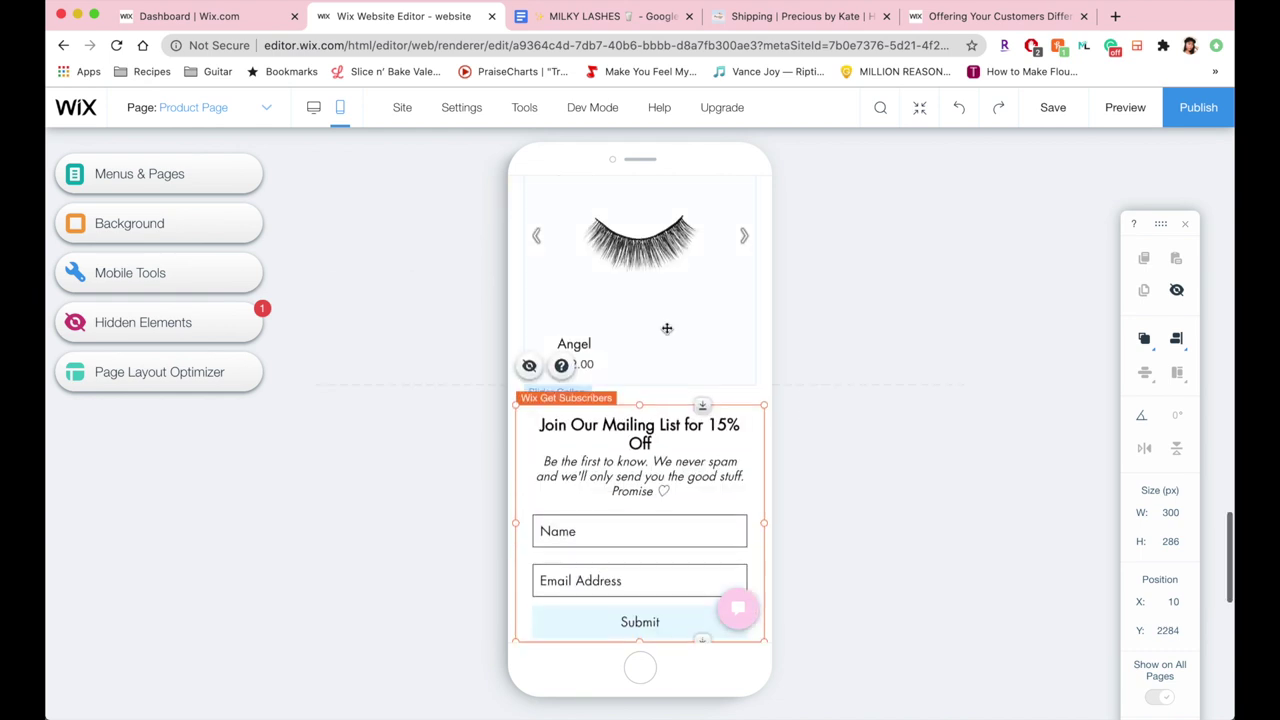
pyautogui.scroll(5, 670, 307)
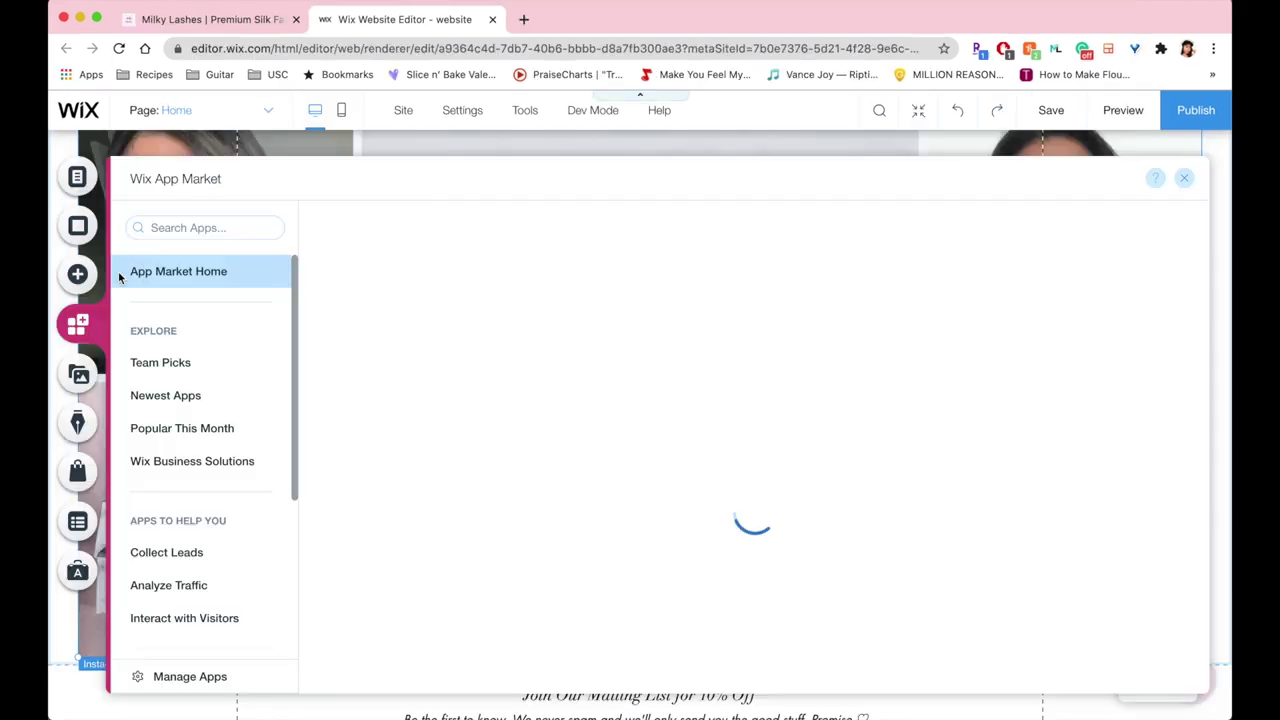
pyautogui.click(171, 227)
pyautogui.write('sales pop')
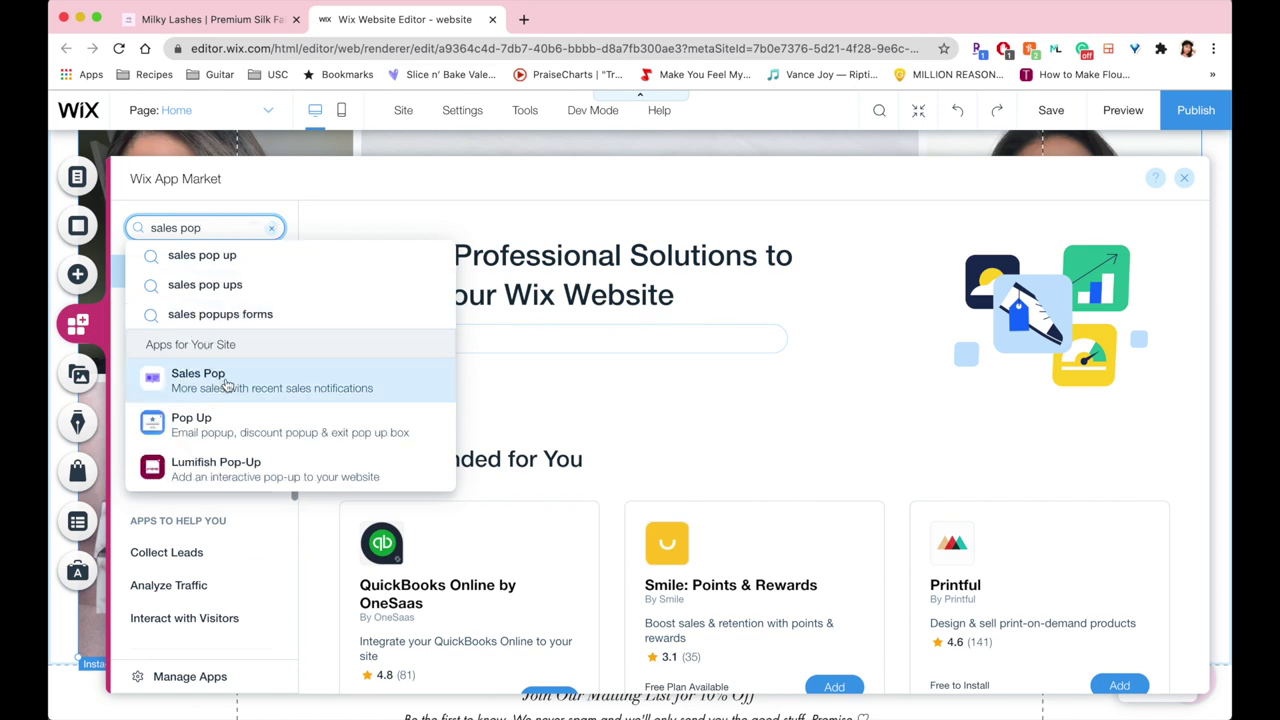
# Add the Sales Pop app to the site and scroll the home page to check its notification
pyautogui.click(237, 386)
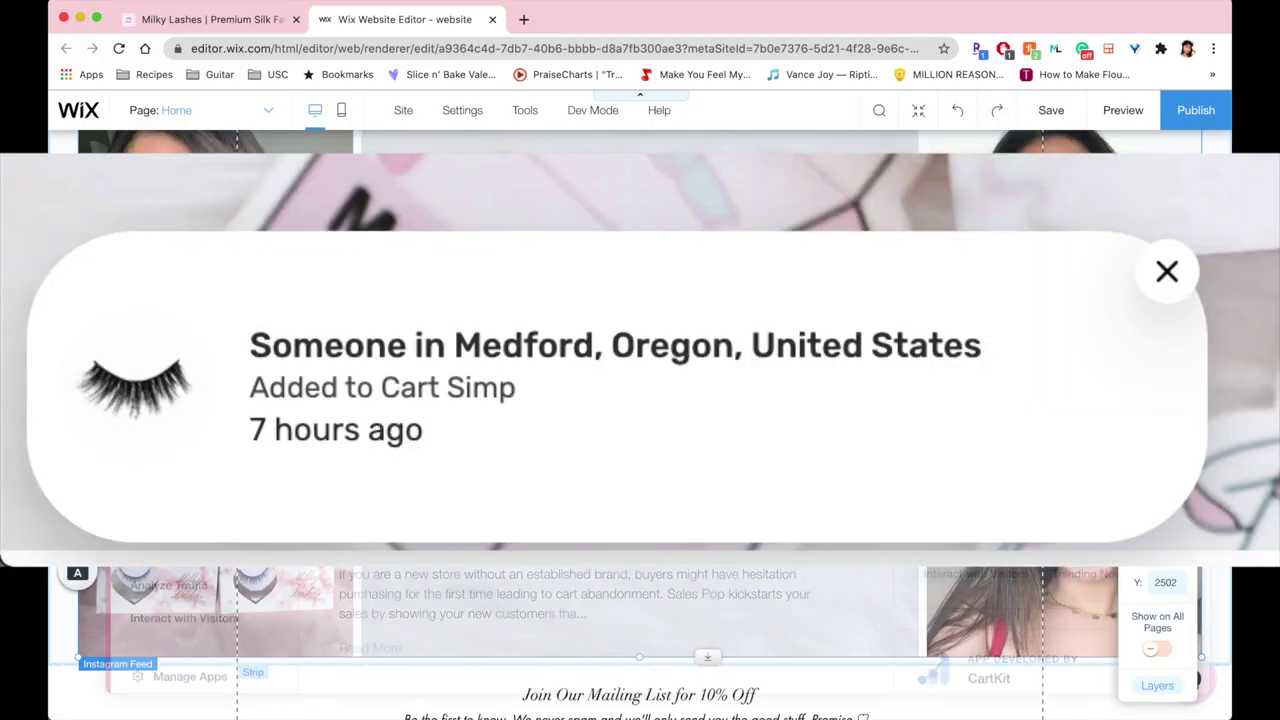
pyautogui.scroll(-10, 640, 640)
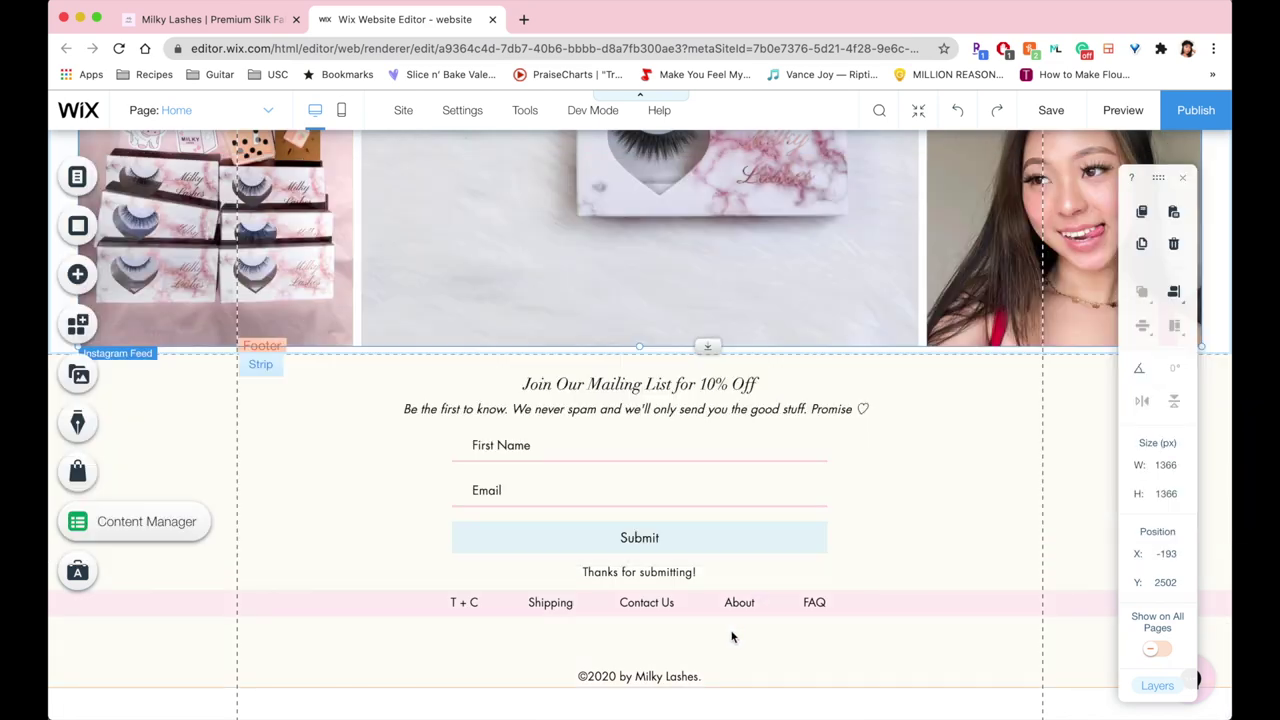
pyautogui.scroll(15, 952, 389)
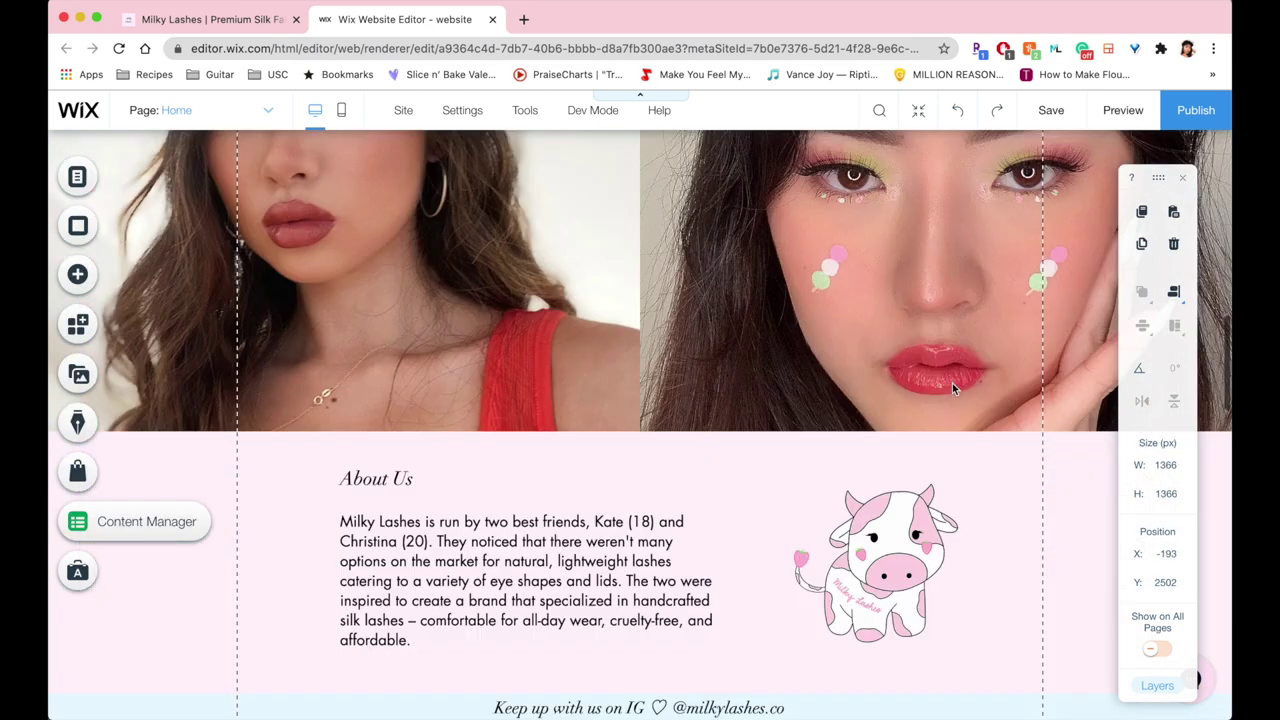
# Close the editor, open the live Milky Lashes store from Google, and advance the hero slideshow twice
pyautogui.press('super+w')
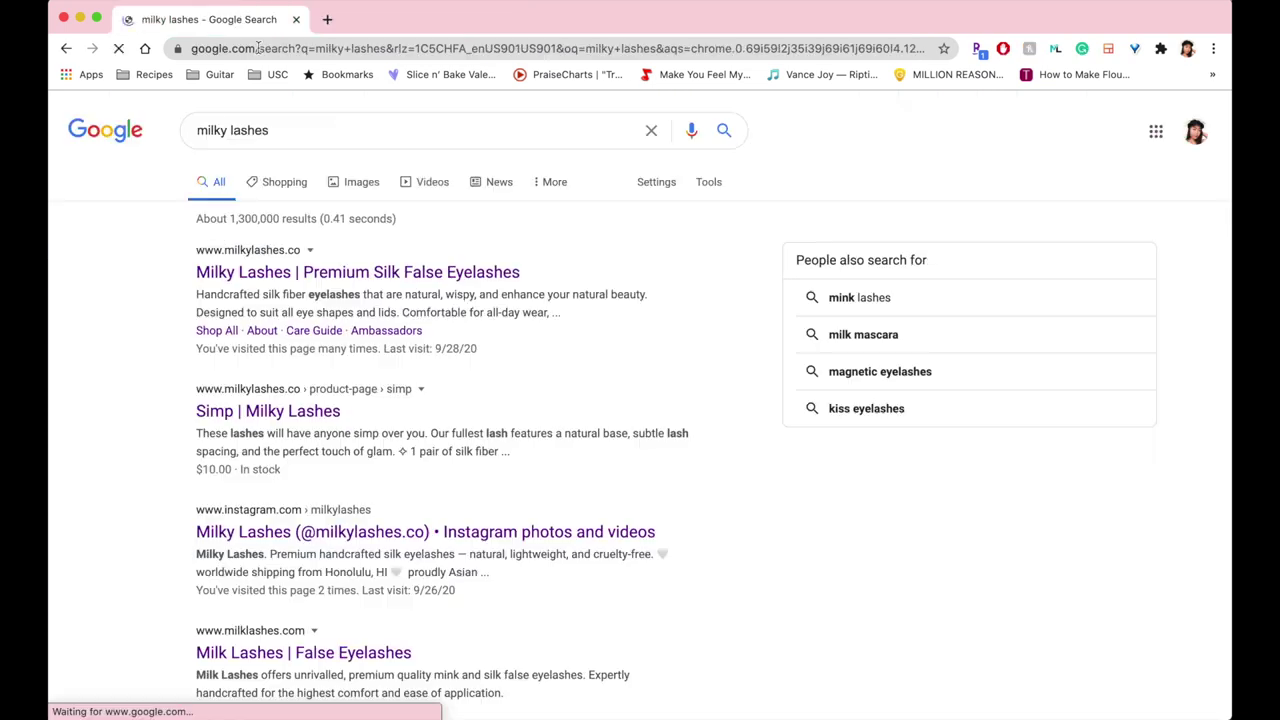
pyautogui.click(275, 274)
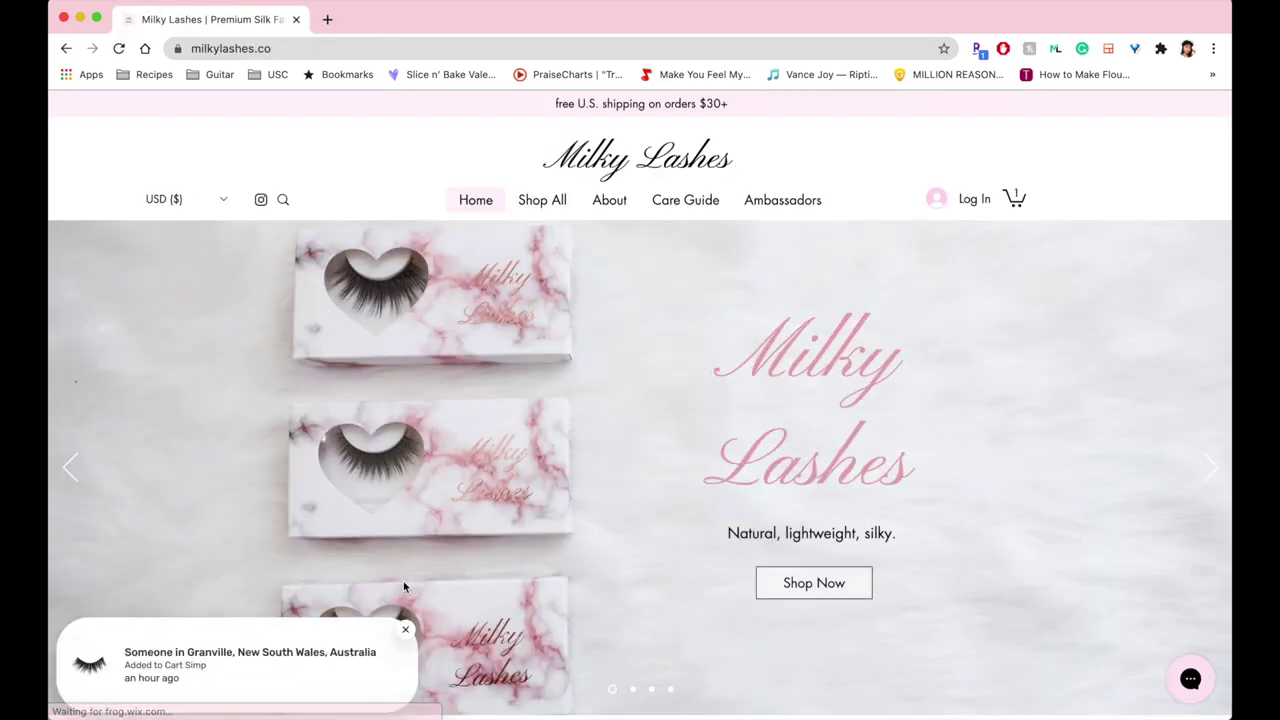
pyautogui.scroll(-1, 404, 587)
pyautogui.click(1215, 422)
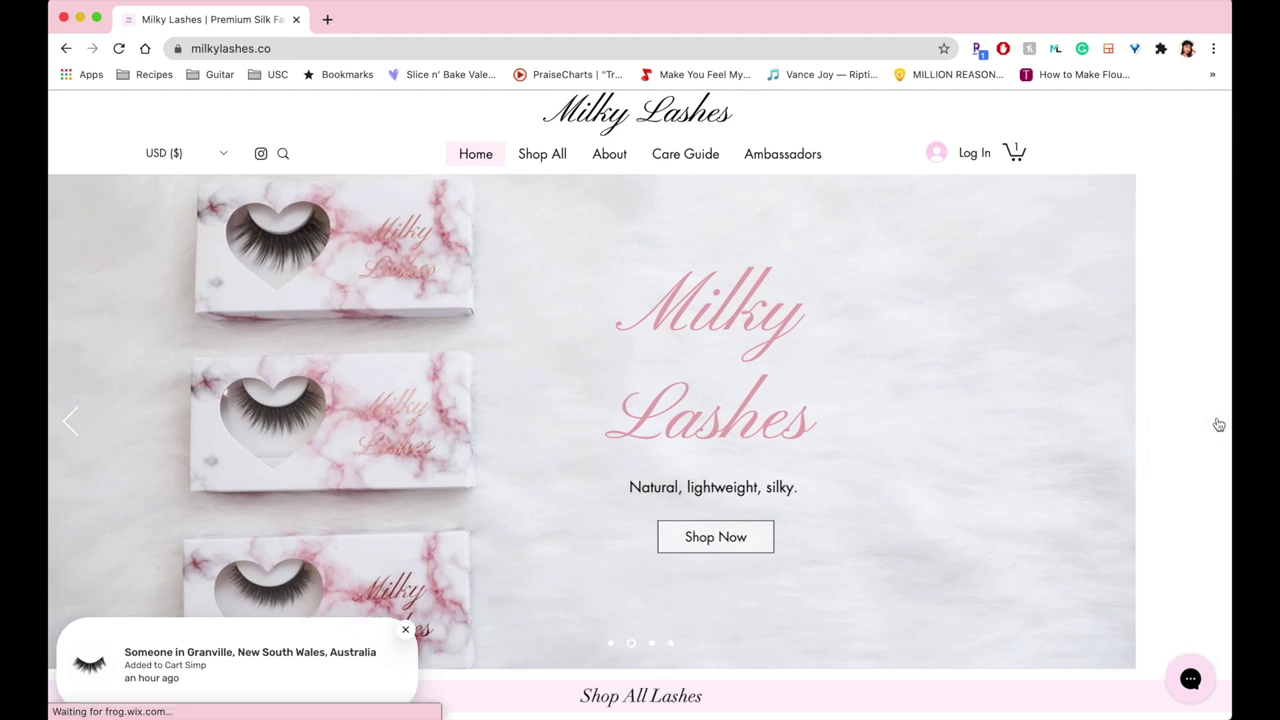
pyautogui.click(1215, 422)
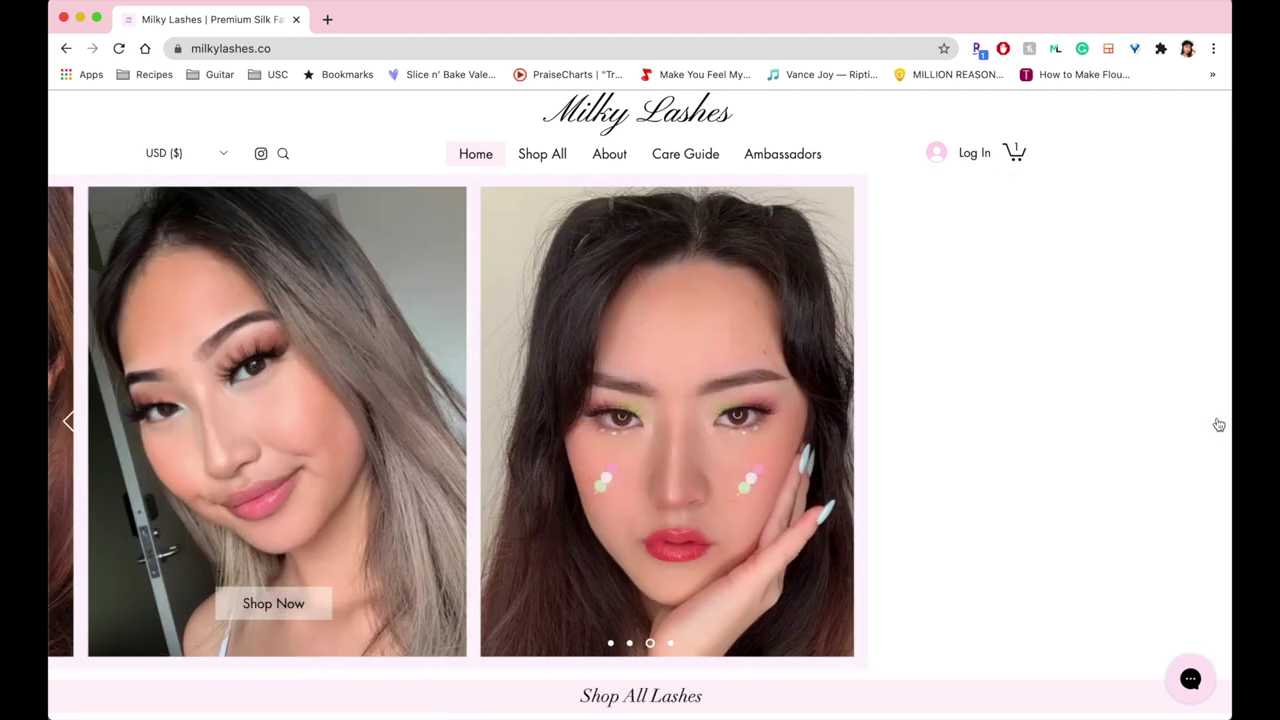
pyautogui.scroll(-7, 634, 539)
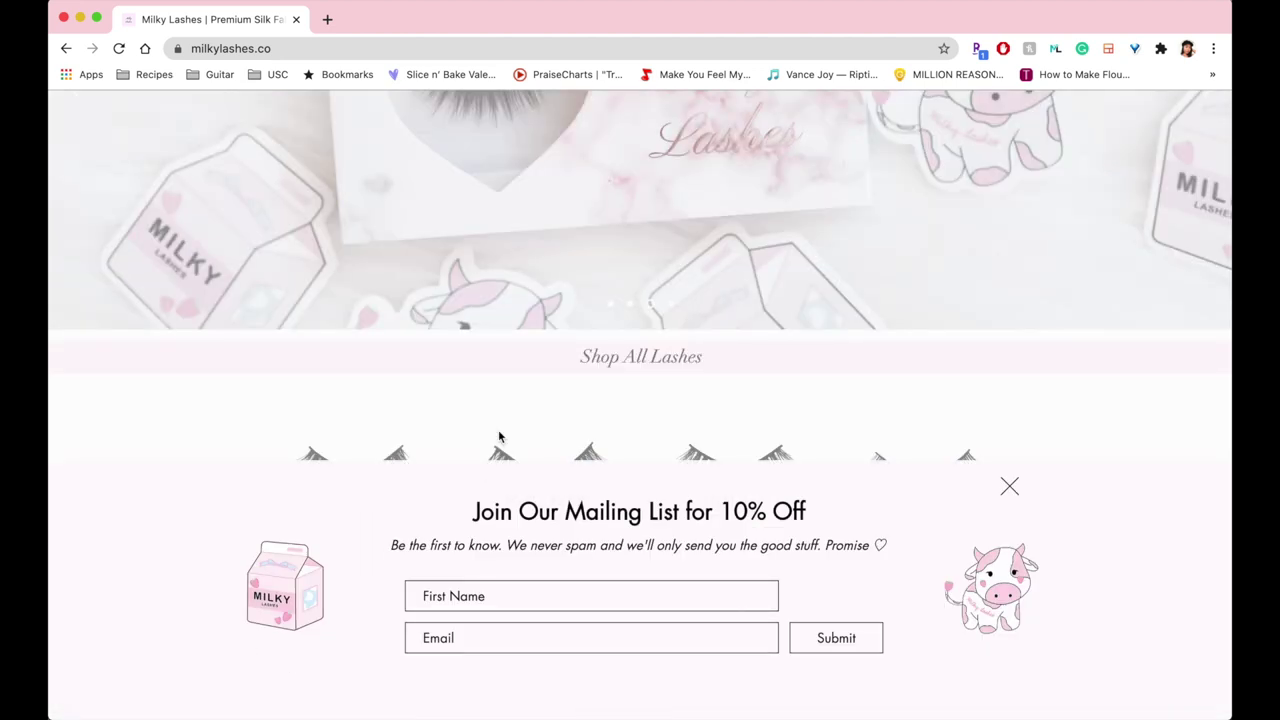
# Dismiss the mailing-list popup and scroll down through the store page
pyautogui.click(1009, 487)
pyautogui.scroll(-1, 962, 578)
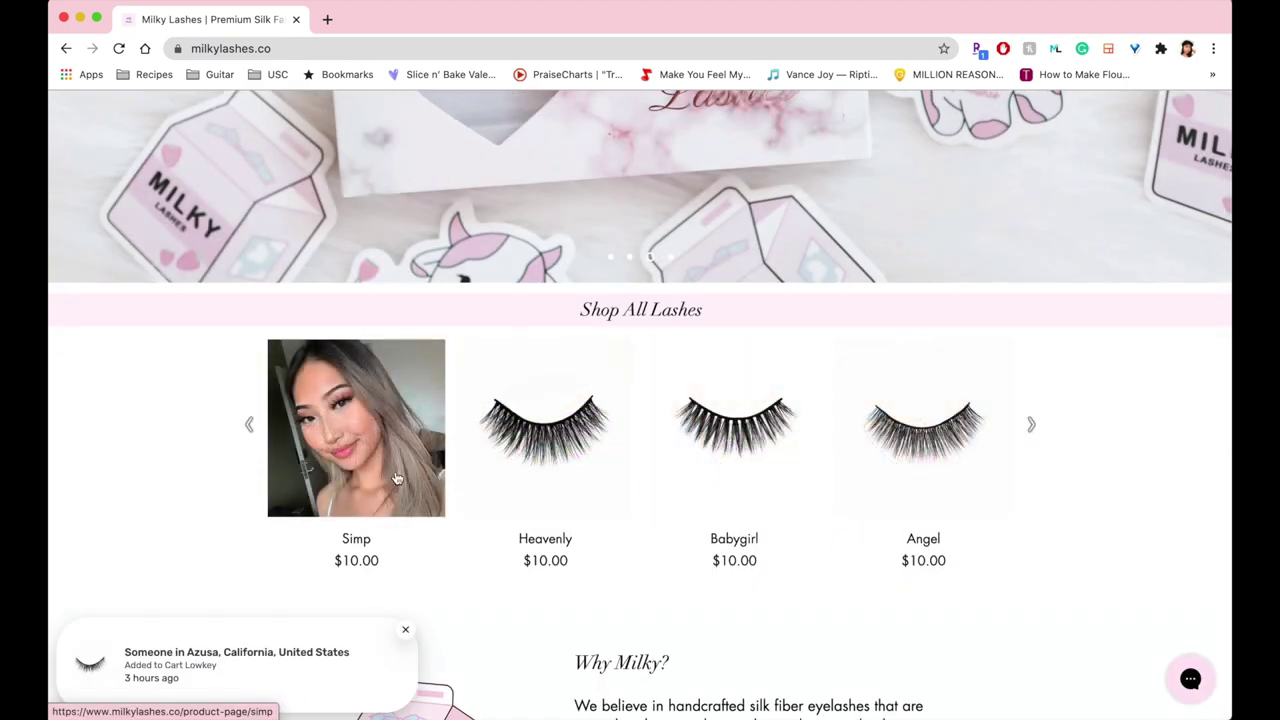
pyautogui.scroll(-12, 255, 518)
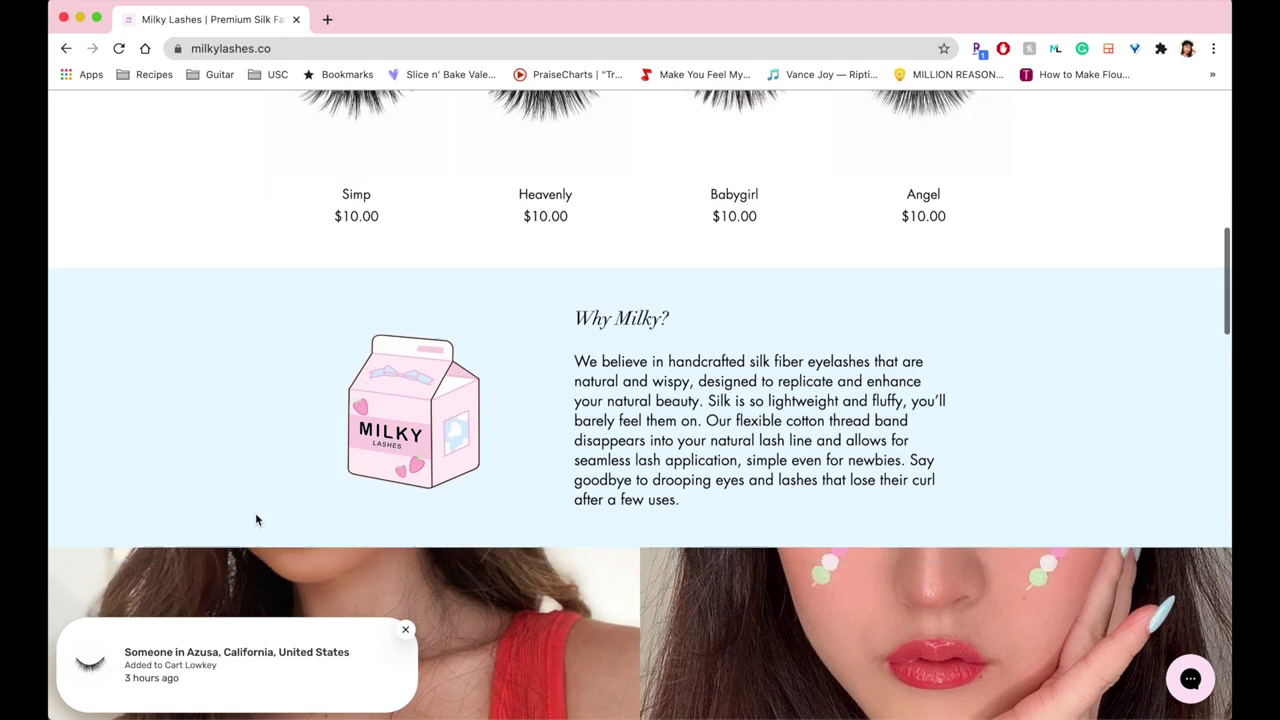
pyautogui.scroll(-10, 255, 519)
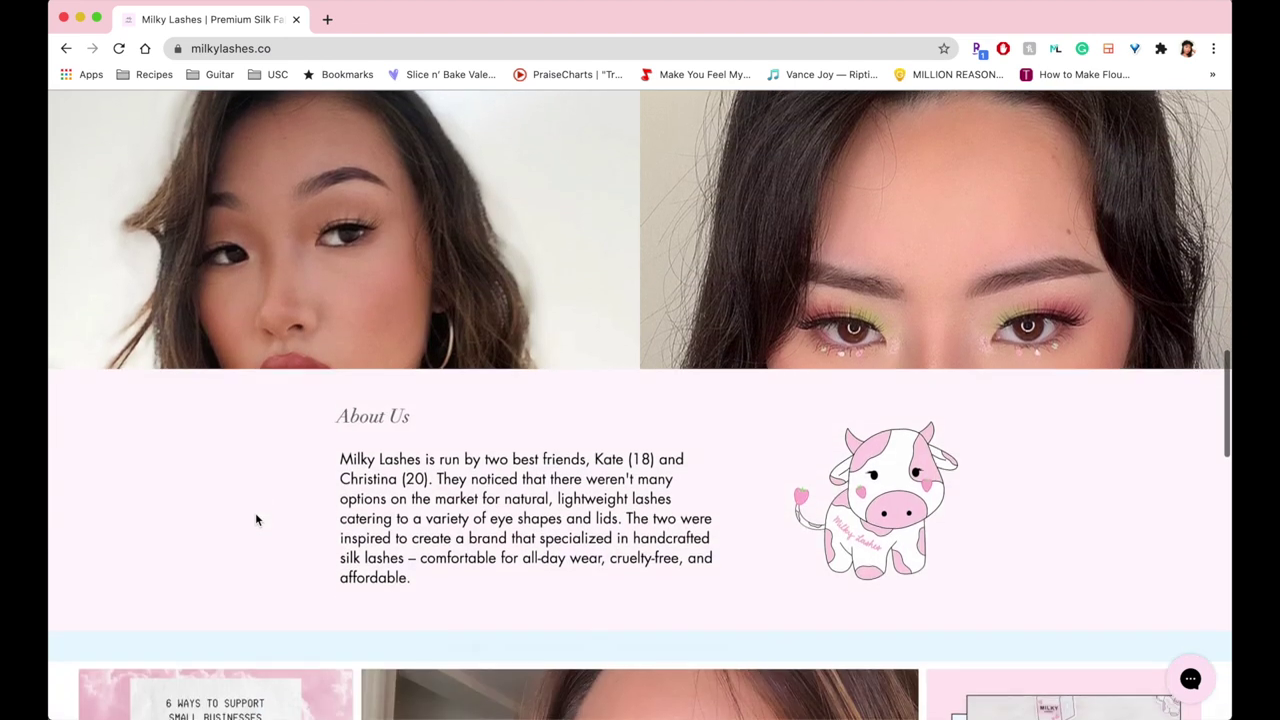
pyautogui.scroll(-6, 255, 519)
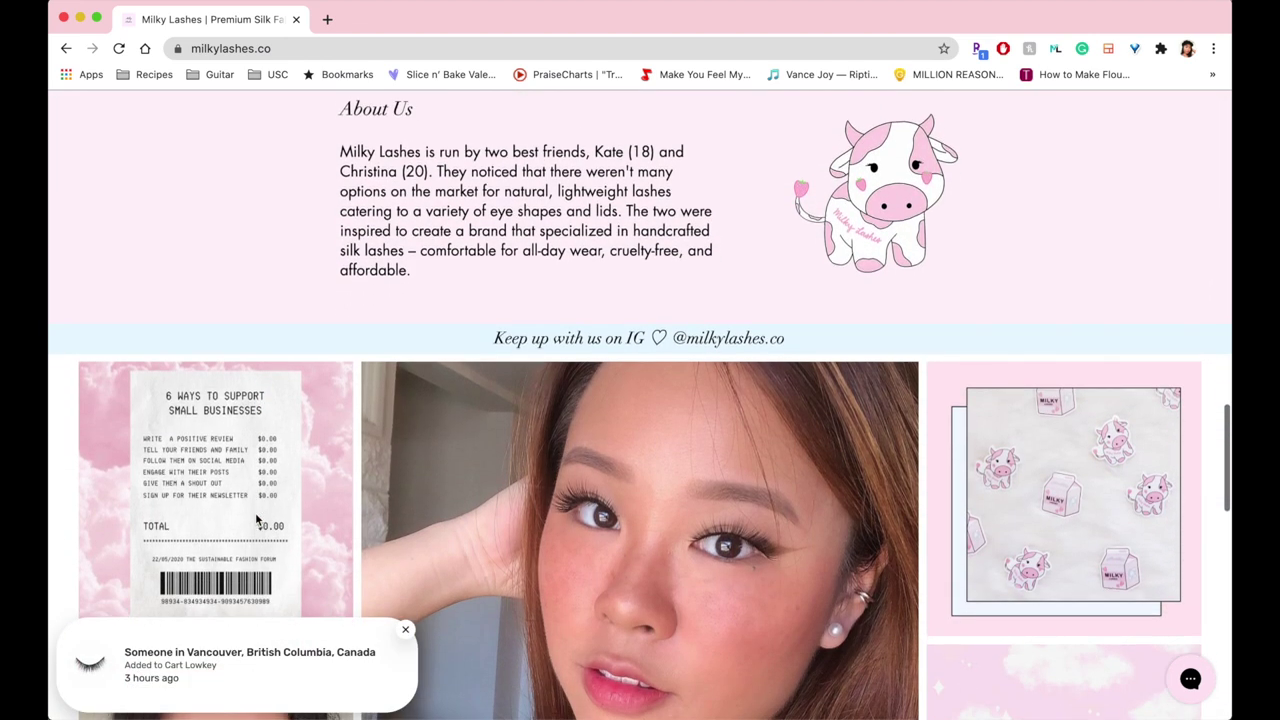
pyautogui.scroll(-5, 256, 518)
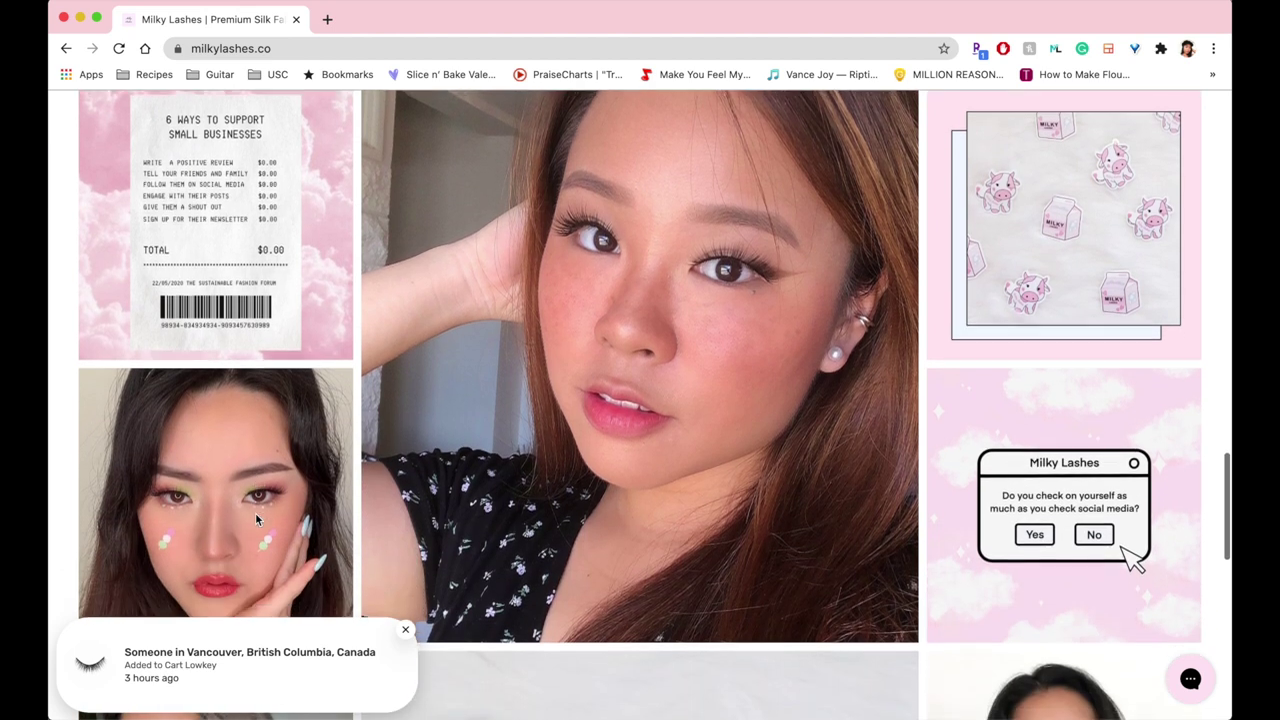
pyautogui.scroll(-15, 255, 519)
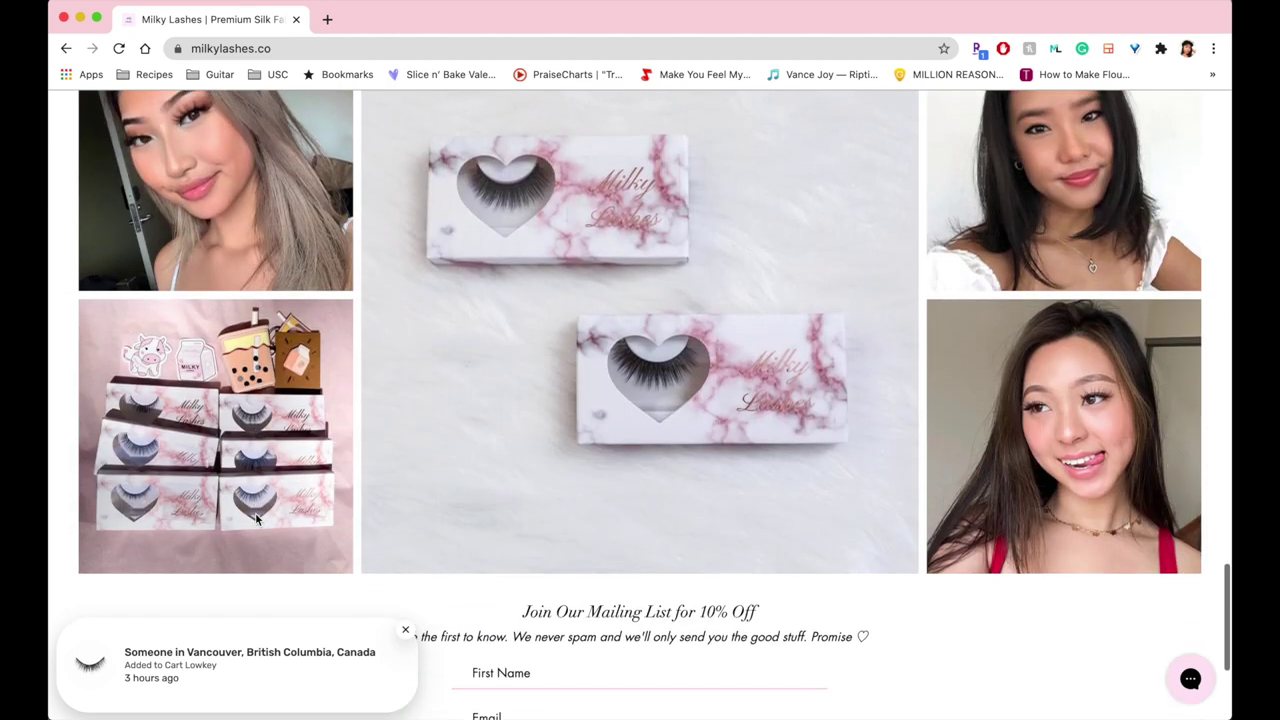